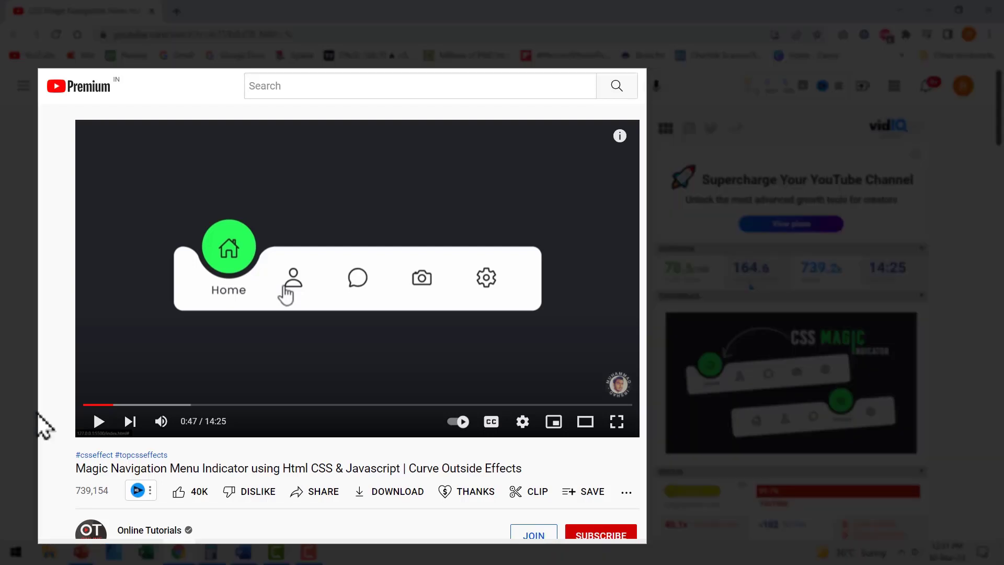
Play the Magic Navigation Menu Indicator video to watch the highlight move between icons, then pause it.
scroll(101, 452, "down", 3)
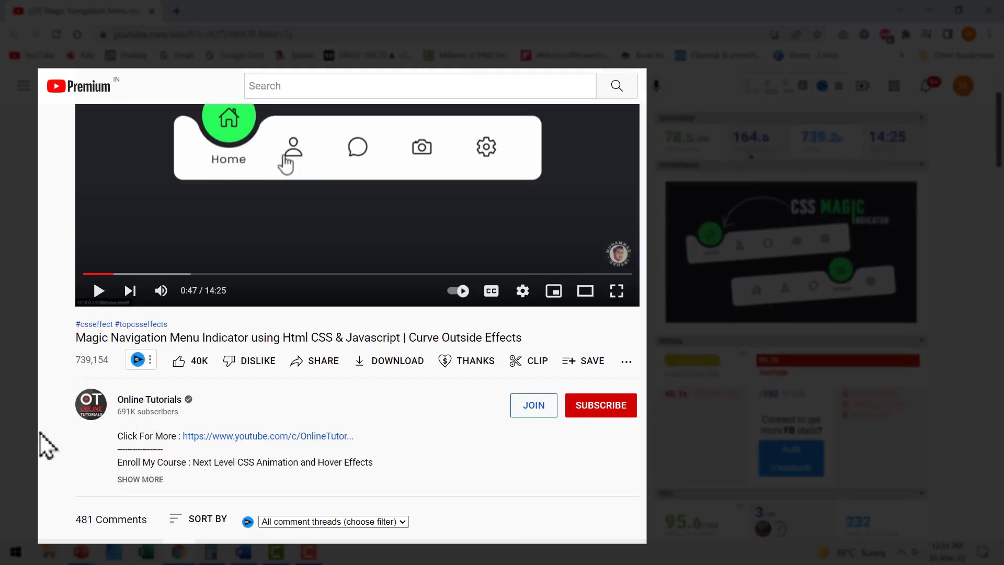
scroll(47, 444, "up", 3)
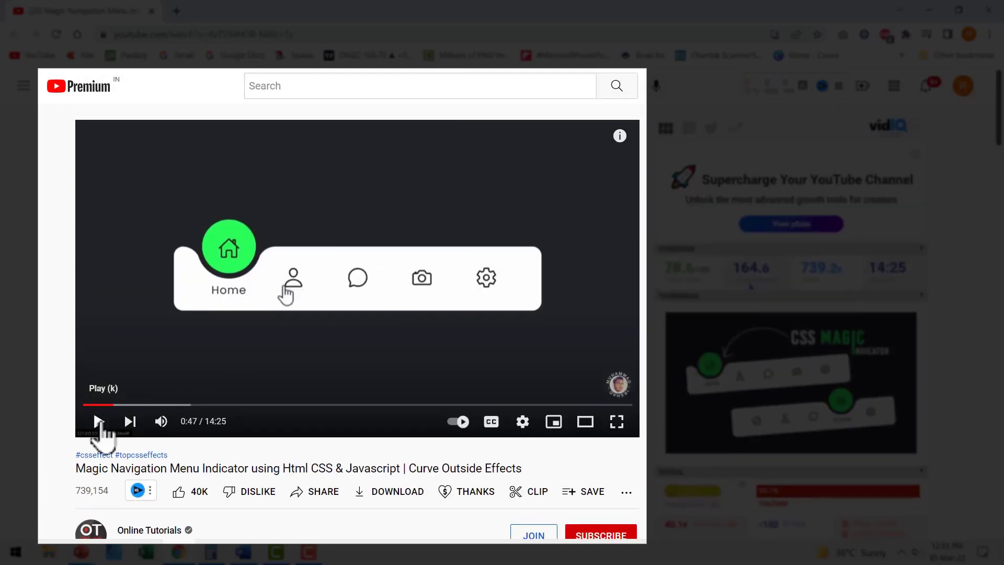
left_click(99, 422)
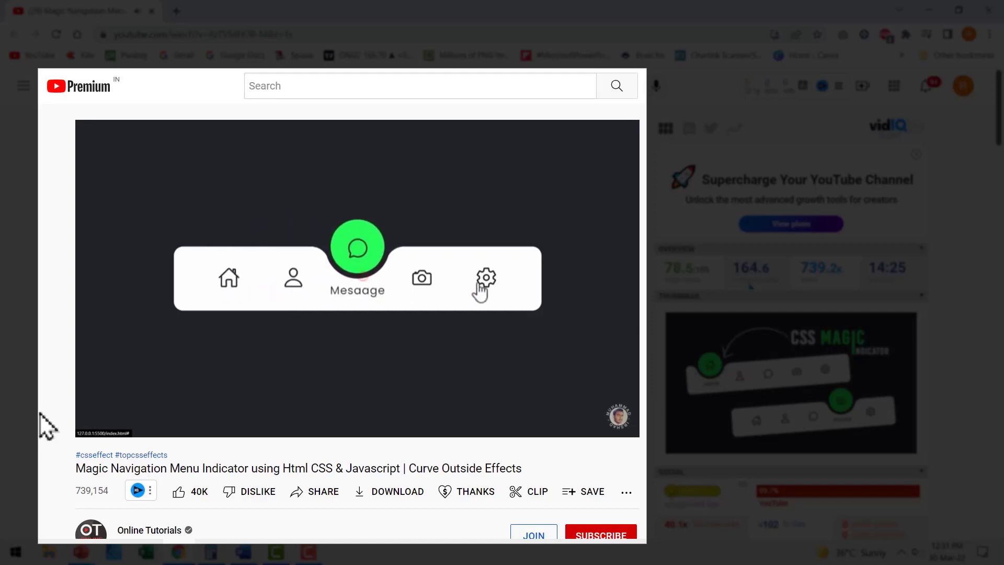
left_click(99, 423)
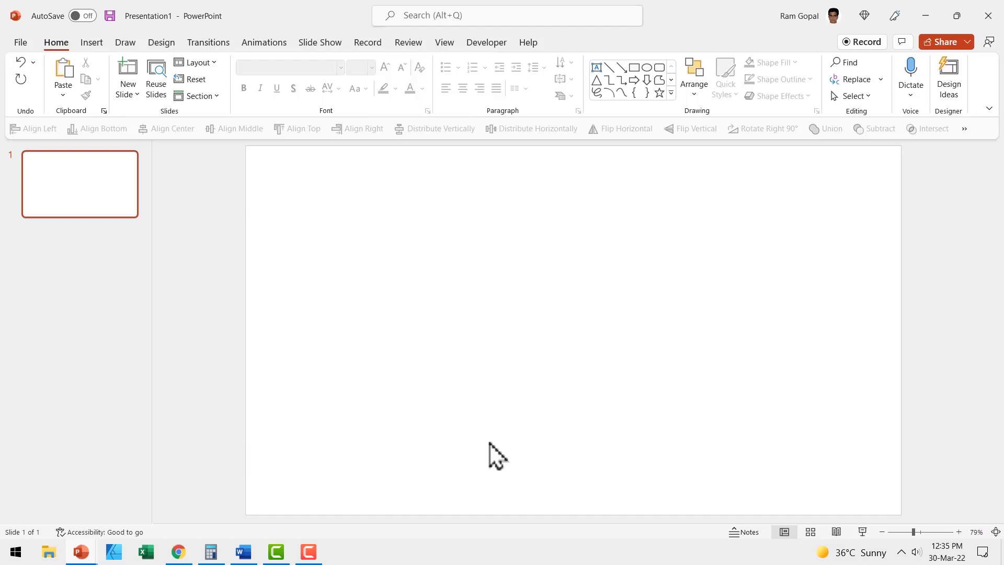
Set the slide background fill to dark grey.
right_click(562, 306)
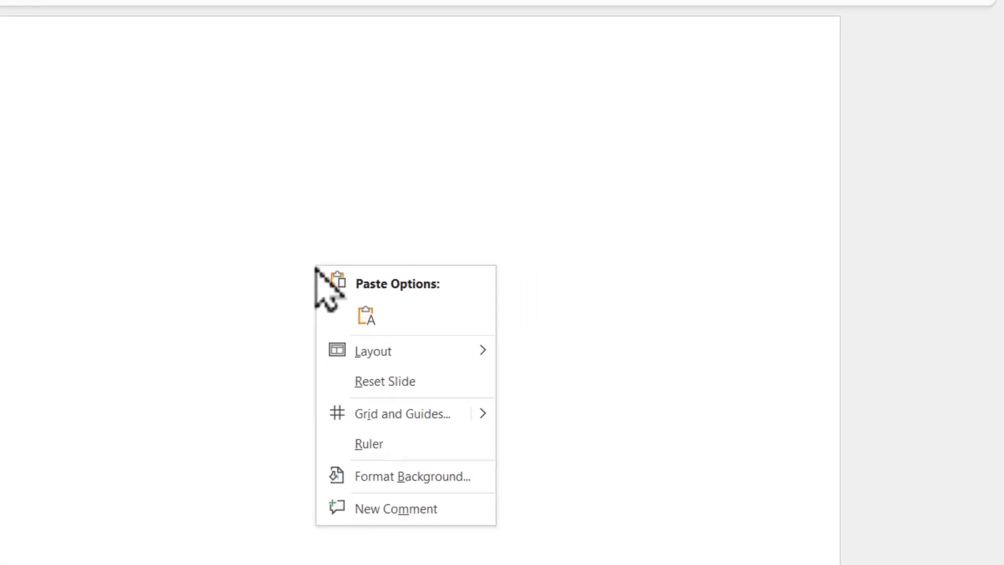
left_click(375, 485)
left_click(942, 287)
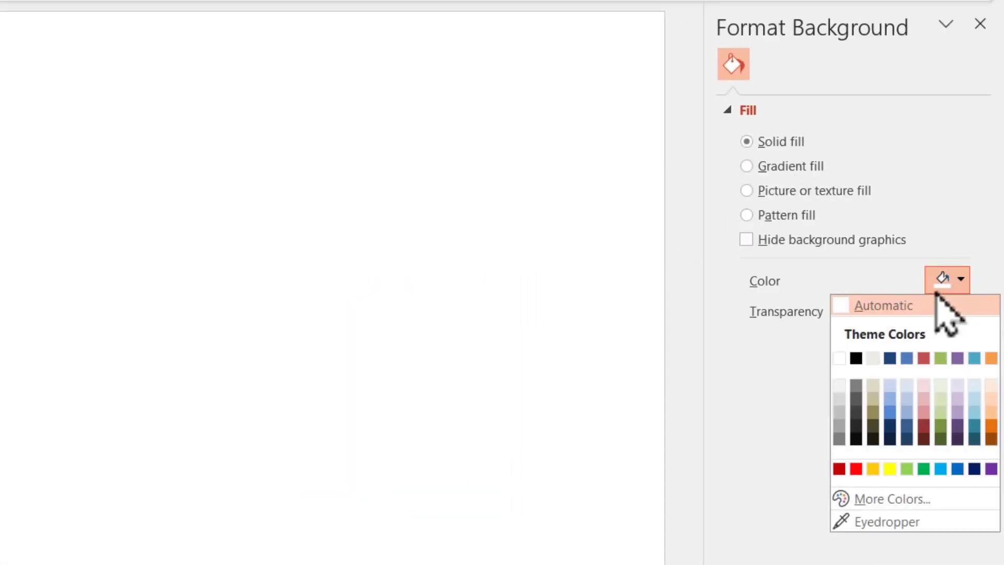
left_click(856, 426)
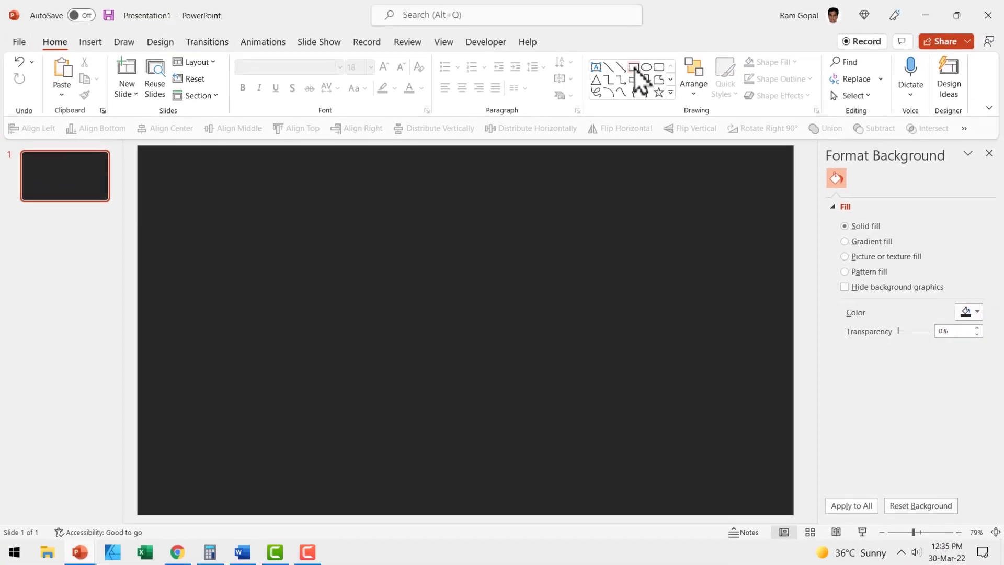
Draw a white-filled rectangle bar across the bottom of the slide.
left_click(634, 67)
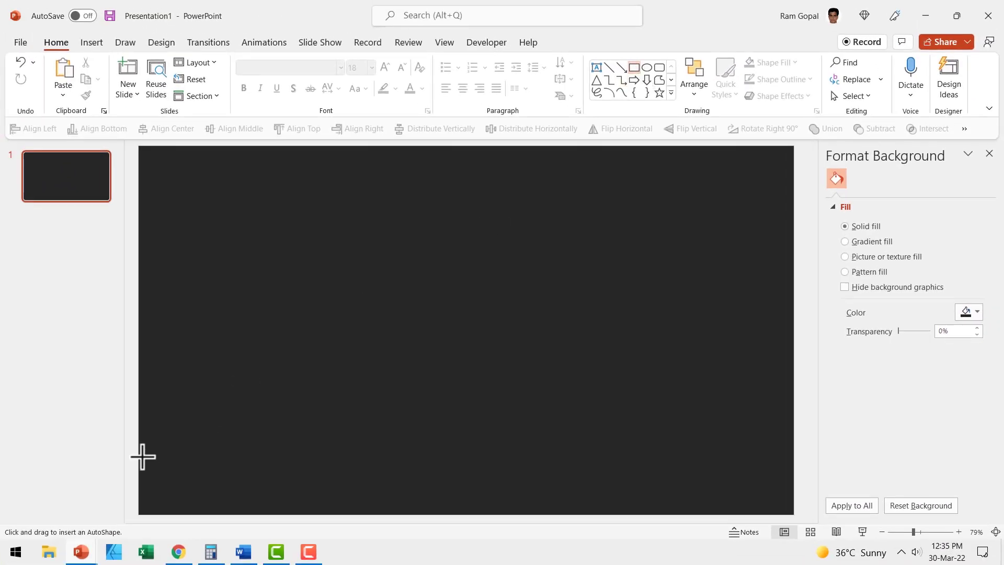
left_click_drag(139, 448, 794, 513)
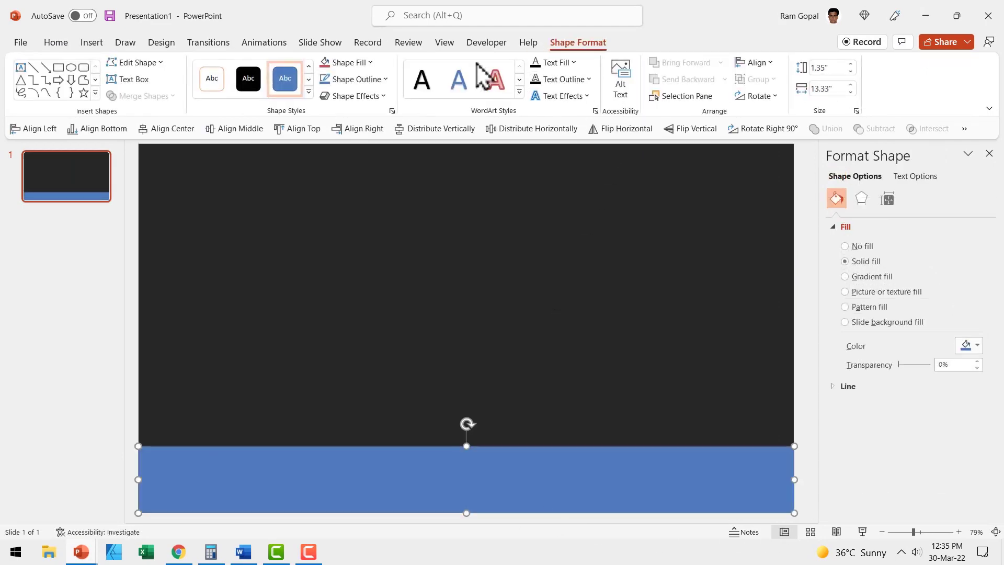
left_click(353, 65)
left_click(323, 113)
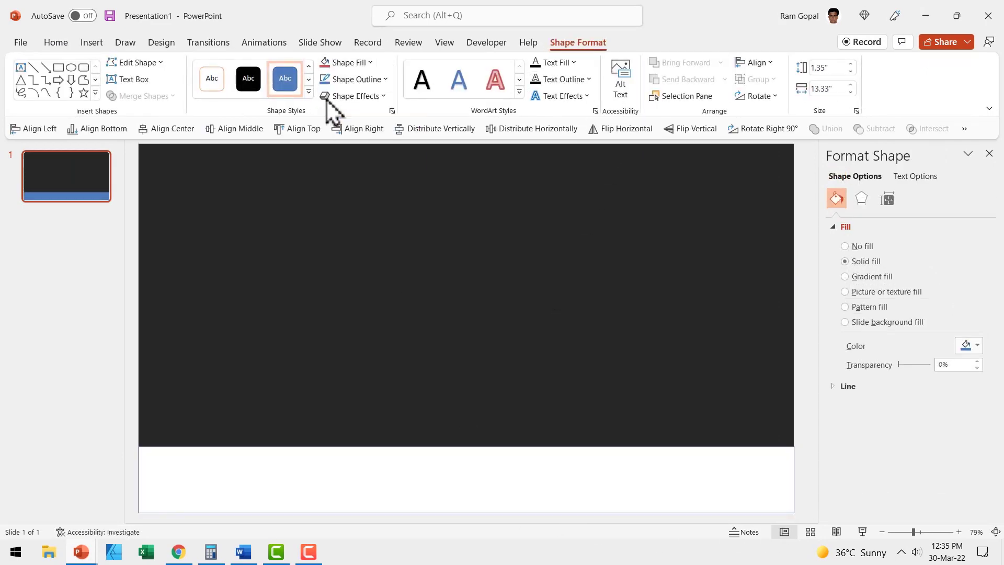
left_click(385, 79)
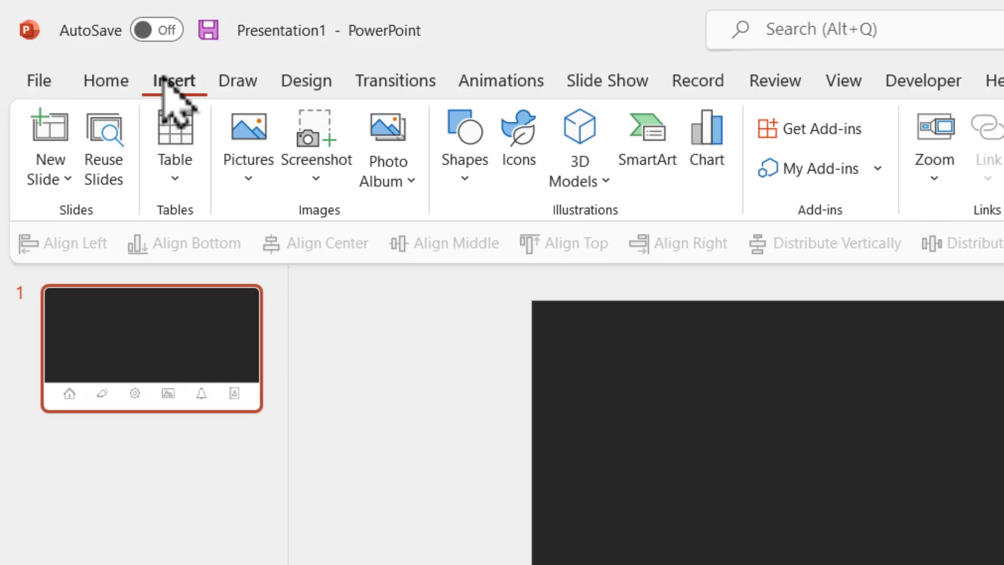
left_click(520, 166)
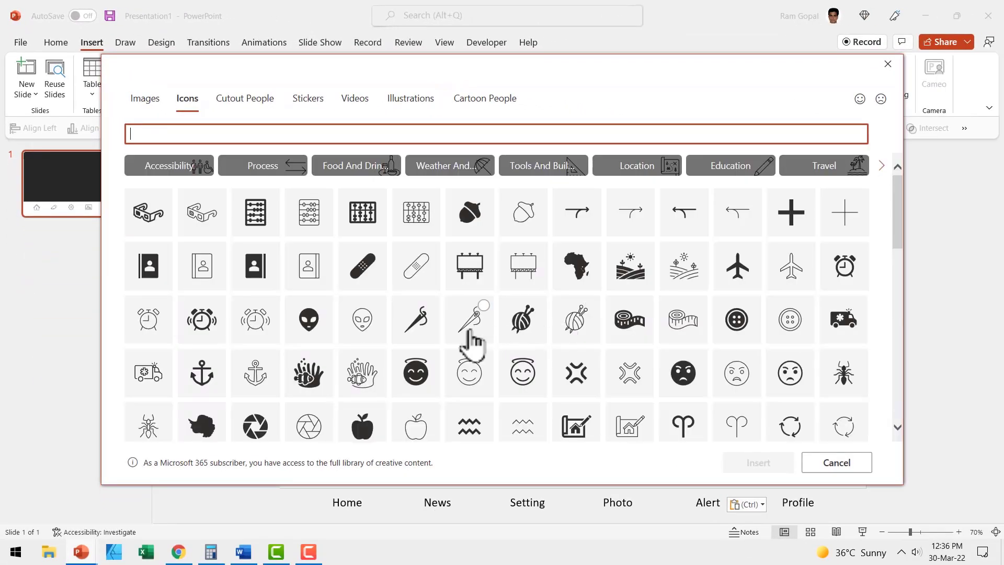
key("Escape")
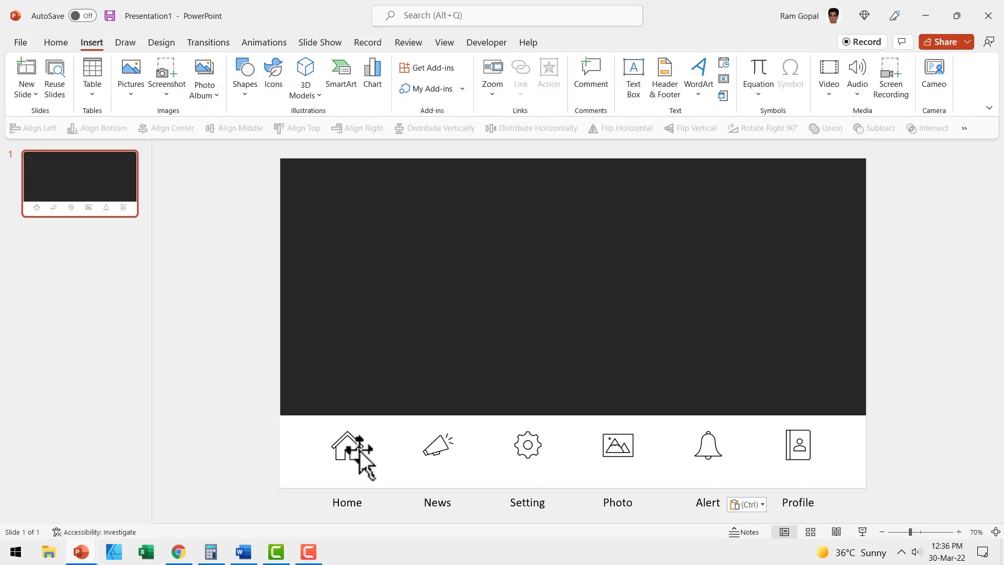
left_click(359, 449)
left_click(444, 448)
left_click(523, 449)
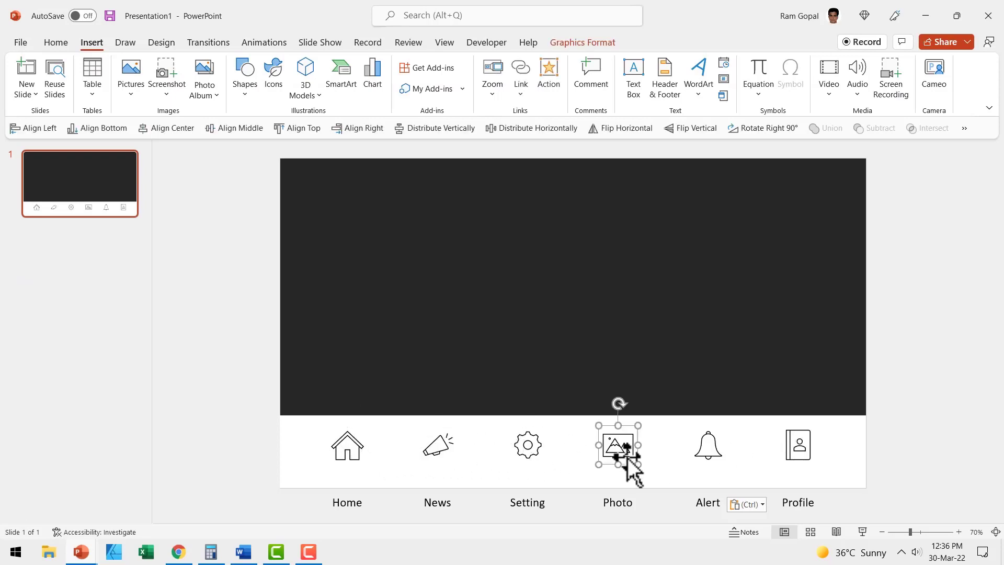
left_click(708, 454)
left_click(810, 456)
key("Escape")
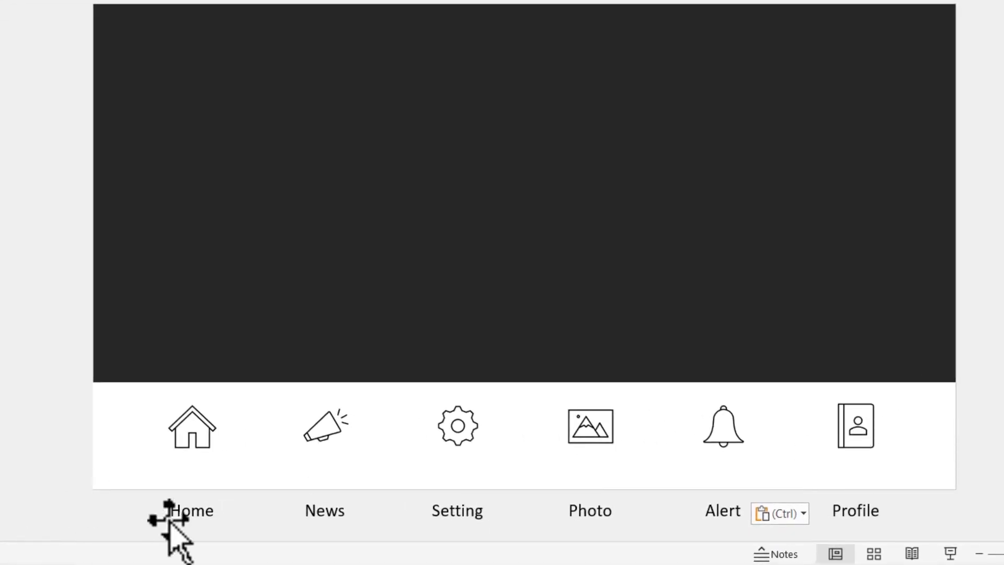
left_click(168, 522)
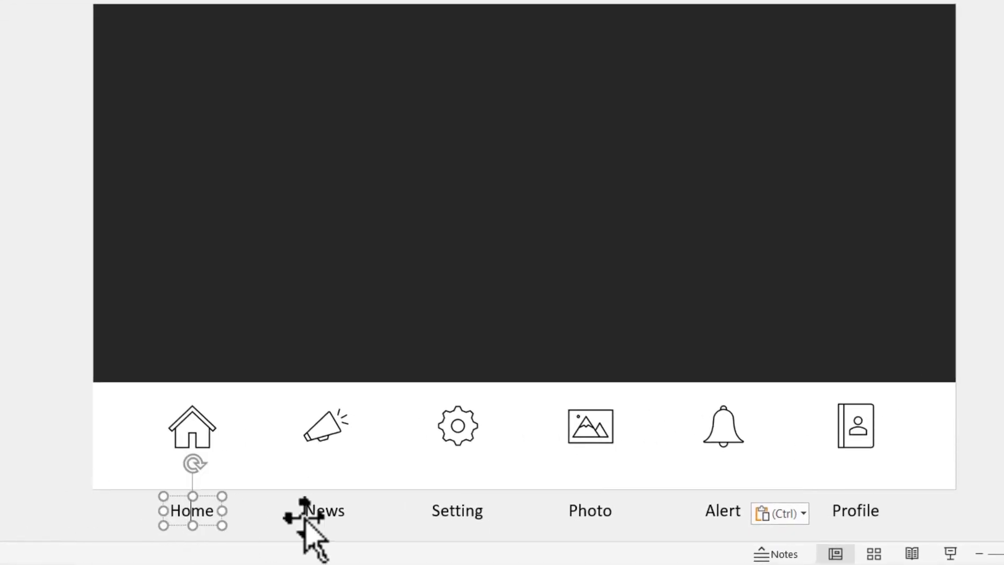
left_click(325, 518)
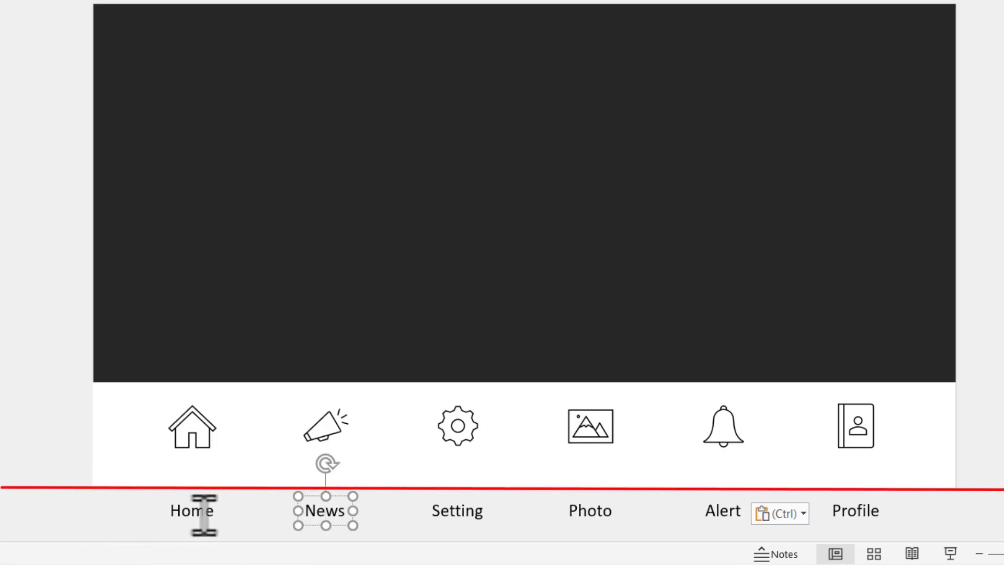
left_click(447, 513)
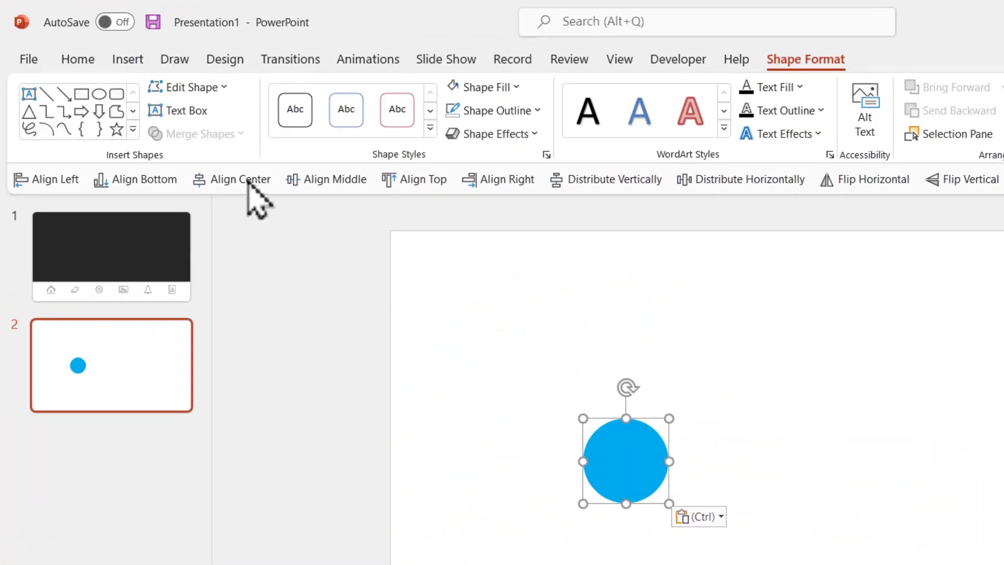
Fill the circle on slide 2 bright blue and paste a copy onto slide 1.
left_click(516, 87)
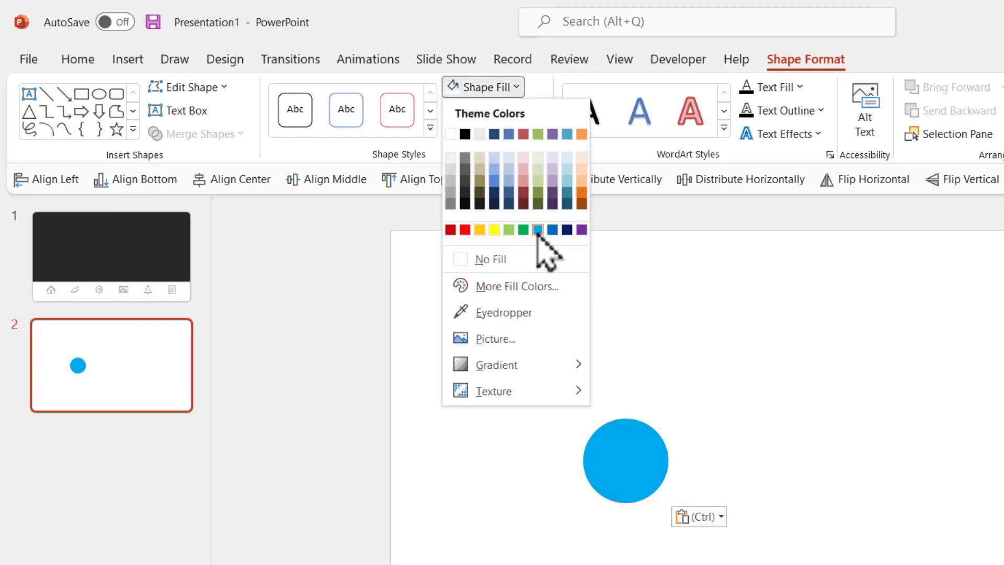
left_click(687, 341)
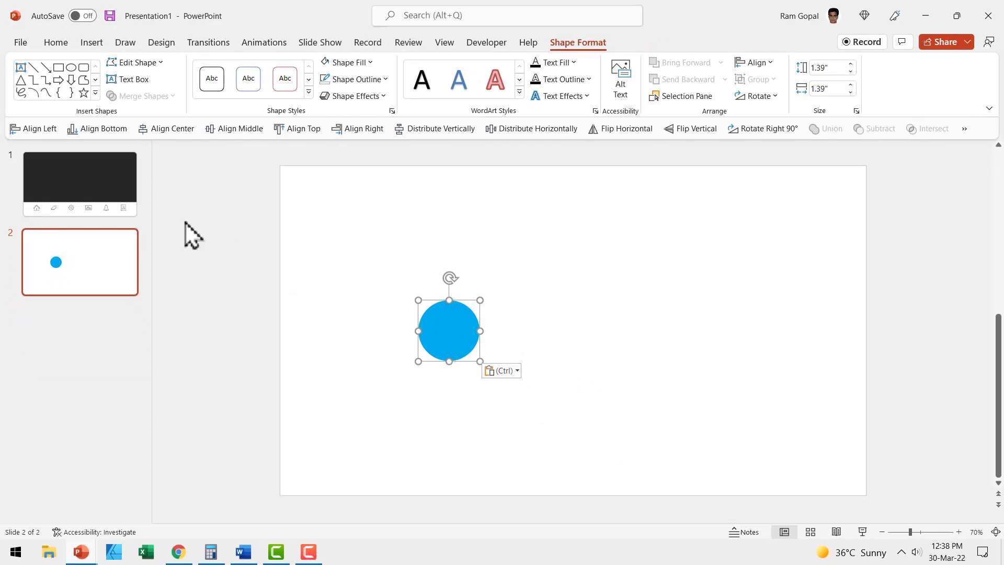
left_click(125, 201)
key("ctrl+v")
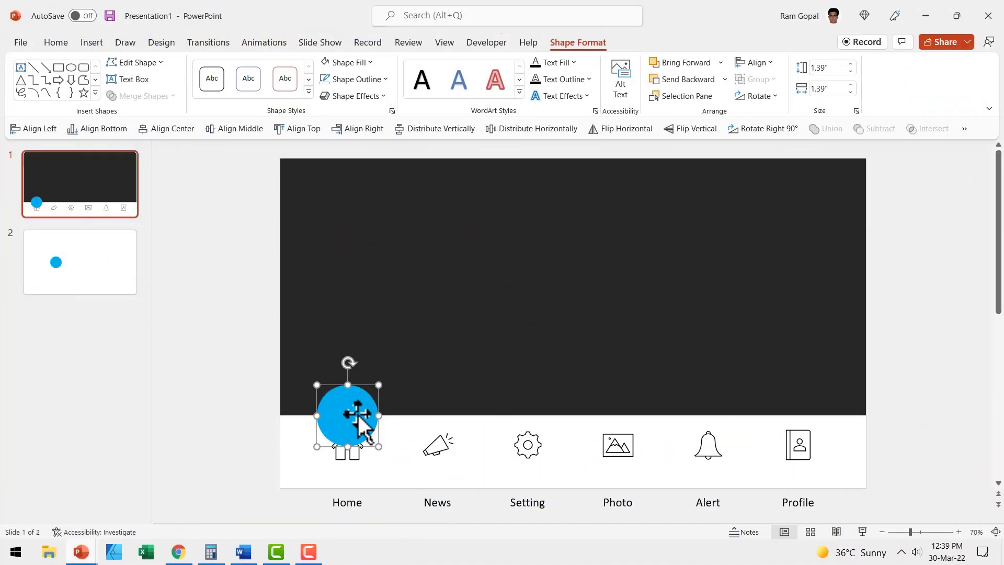
Give the blue circle a solid outline eyedropped from the dark slide background.
right_click(356, 413)
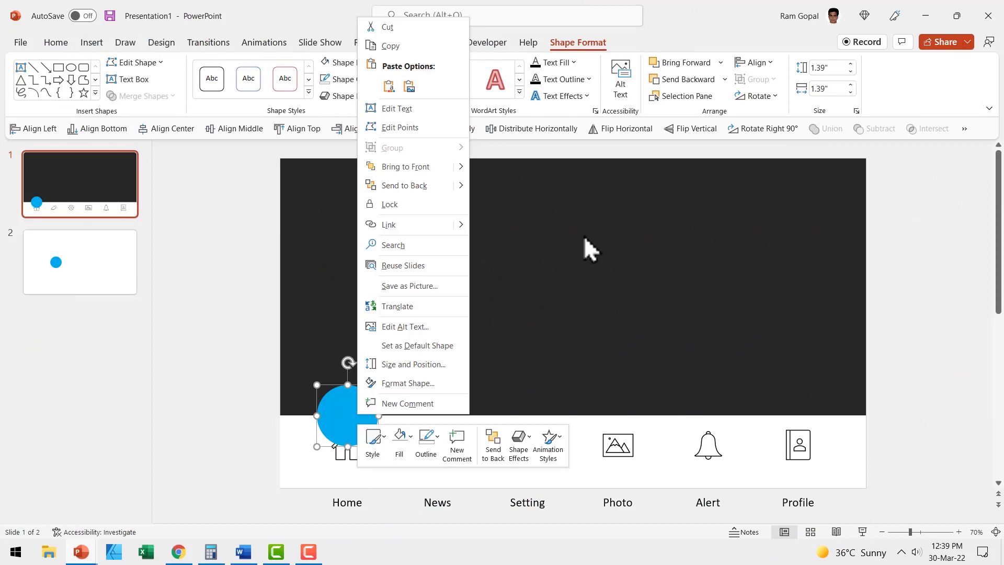
left_click(411, 383)
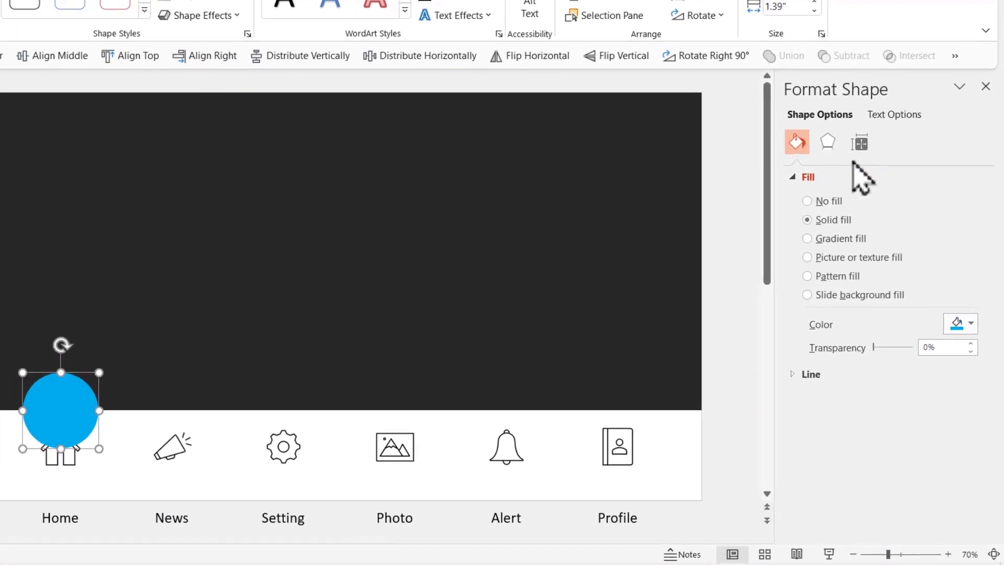
left_click(808, 373)
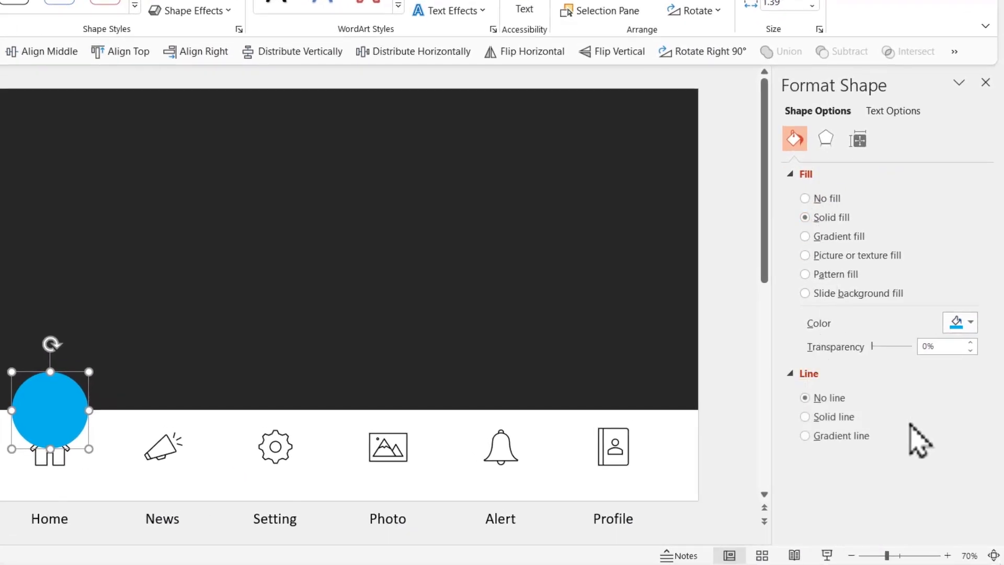
left_click(805, 416)
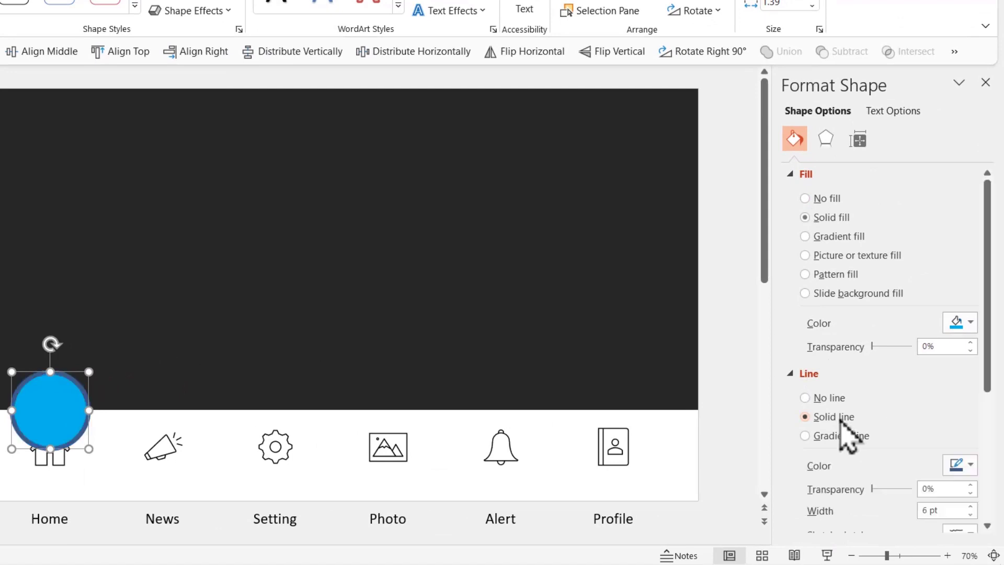
left_click(962, 464)
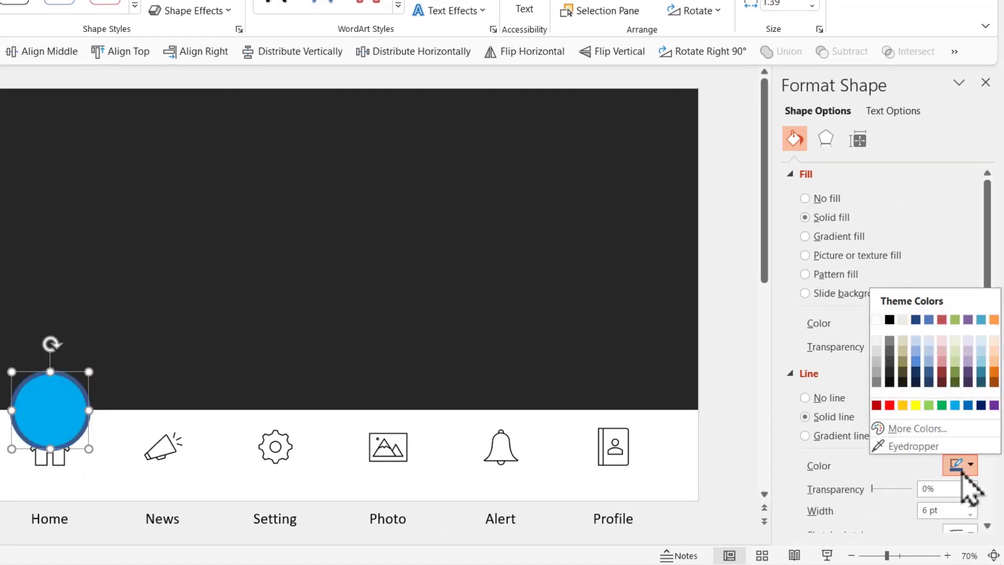
left_click(919, 447)
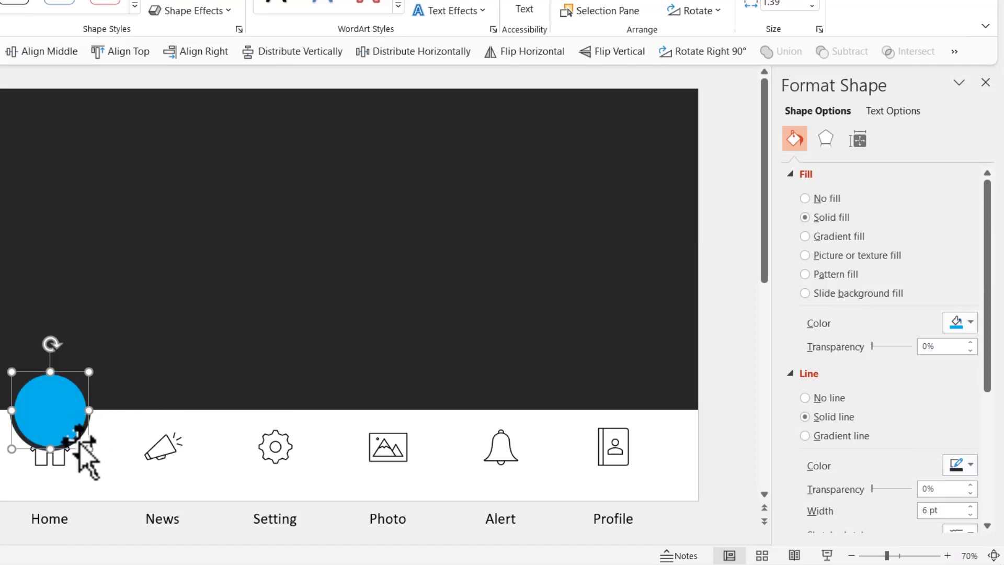
scroll(920, 465, "down", 1)
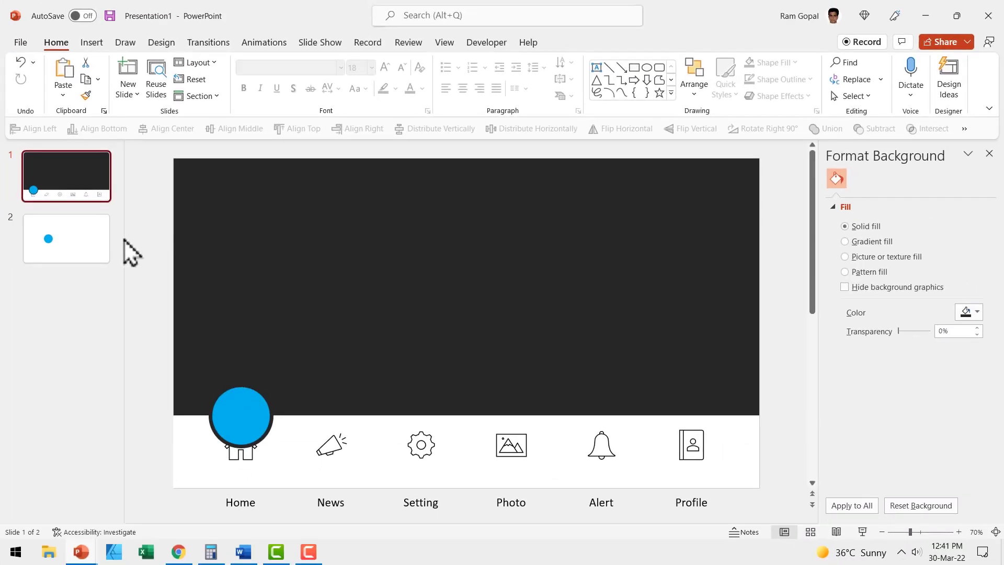
On slide 2, insert a Round Diagonal Corner Rectangle, duplicate it, and flip the copy vertically.
left_click(97, 253)
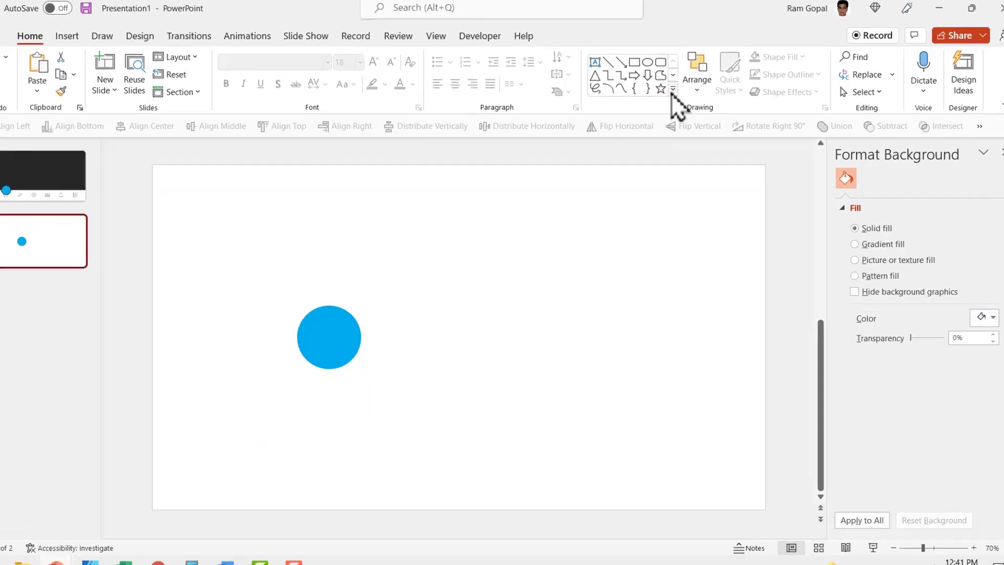
left_click(671, 93)
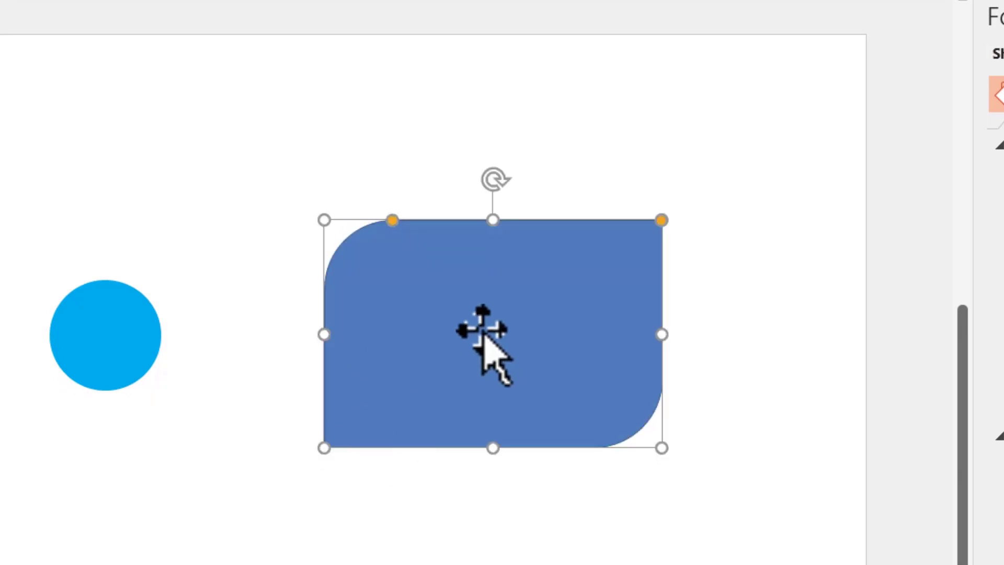
key("ctrl+d")
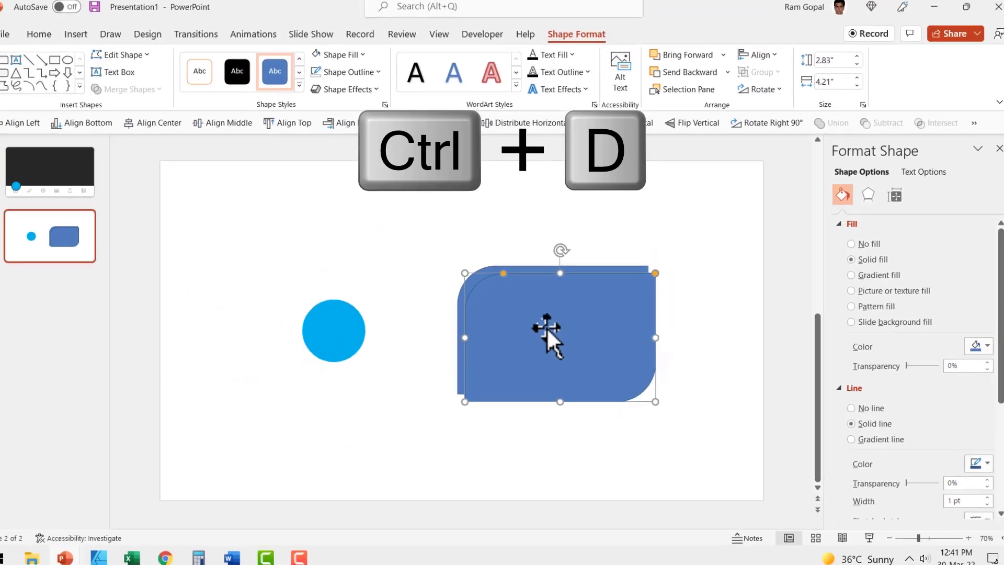
left_click(681, 132)
Align both rectangles by middle and center so they stack exactly.
left_click_drag(691, 483, 386, 176)
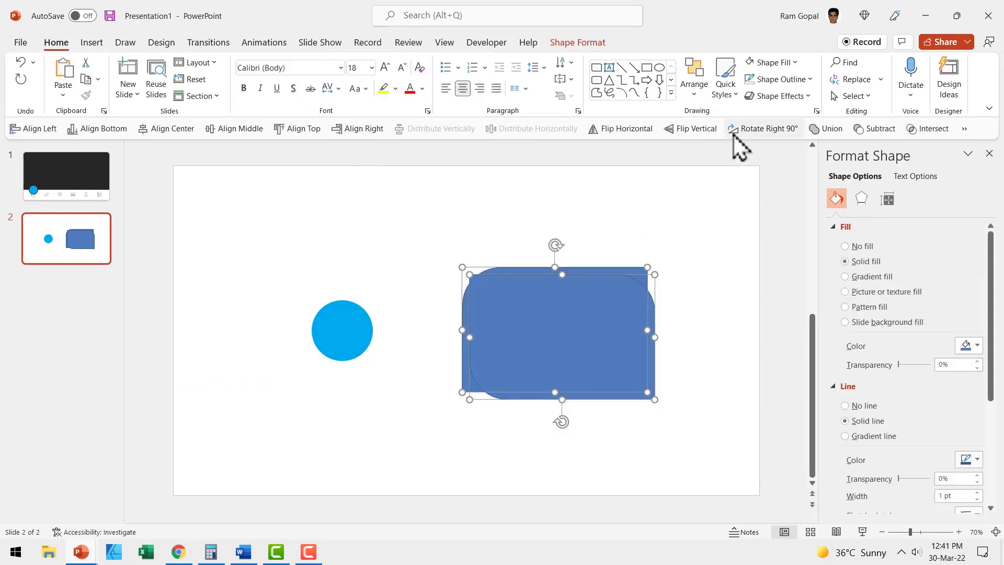
left_click(225, 129)
left_click(159, 129)
left_click(676, 293)
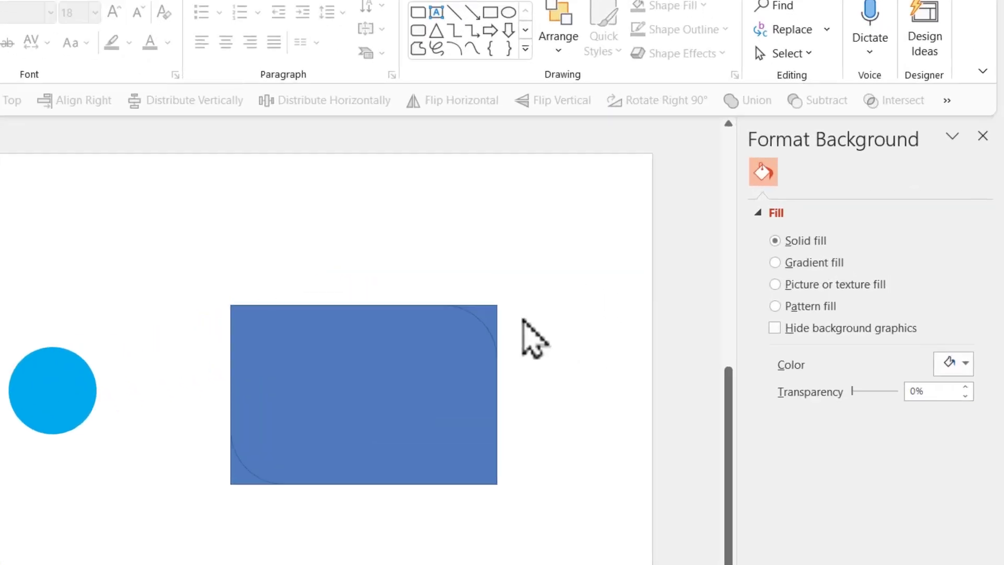
mouse_move(474, 271)
left_mouse_down()
mouse_move(446, 366)
mouse_move(476, 271)
left_mouse_up()
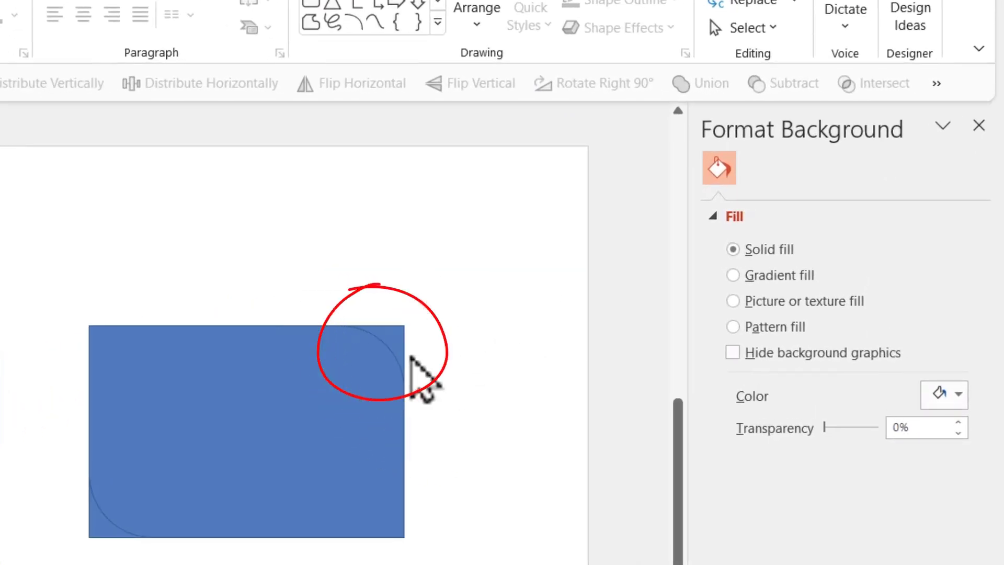
left_click(399, 336)
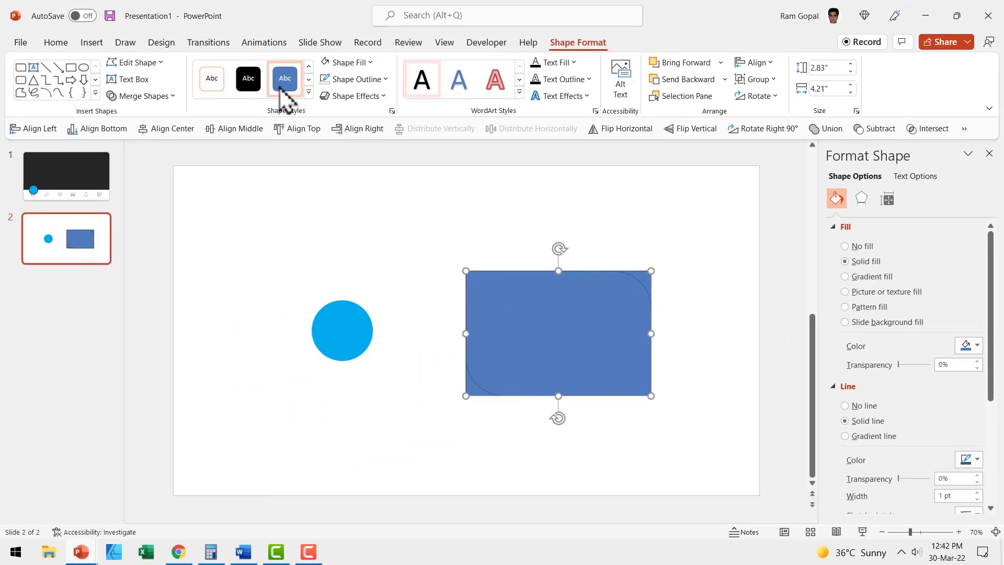
Combine the stacked rectangles into corner slivers, draw a covering rectangle, and select it with the top-right arc.
left_click(168, 97)
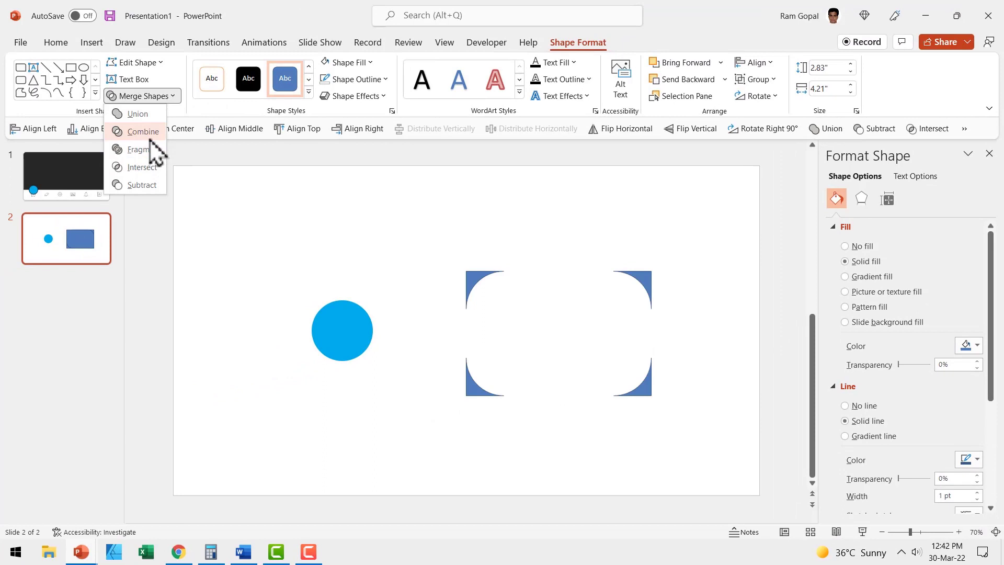
left_click(148, 185)
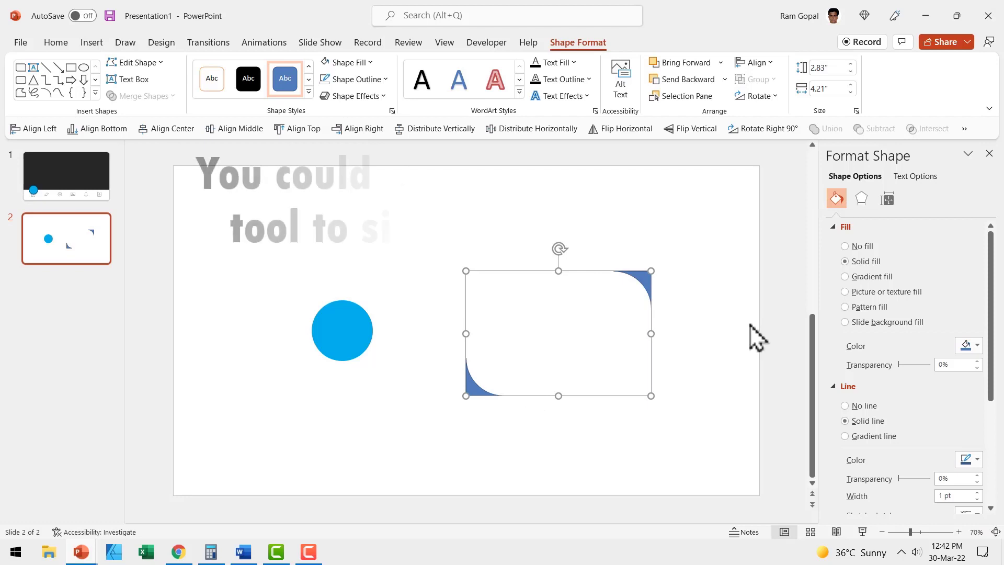
left_click(71, 67)
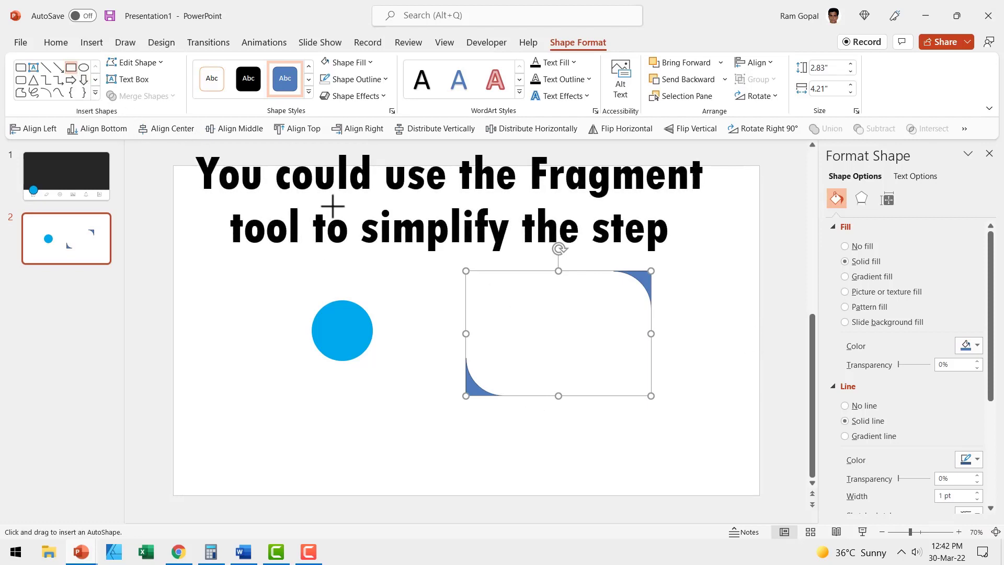
mouse_move(401, 220)
left_mouse_down()
mouse_move(605, 466)
mouse_move(600, 474)
left_mouse_up()
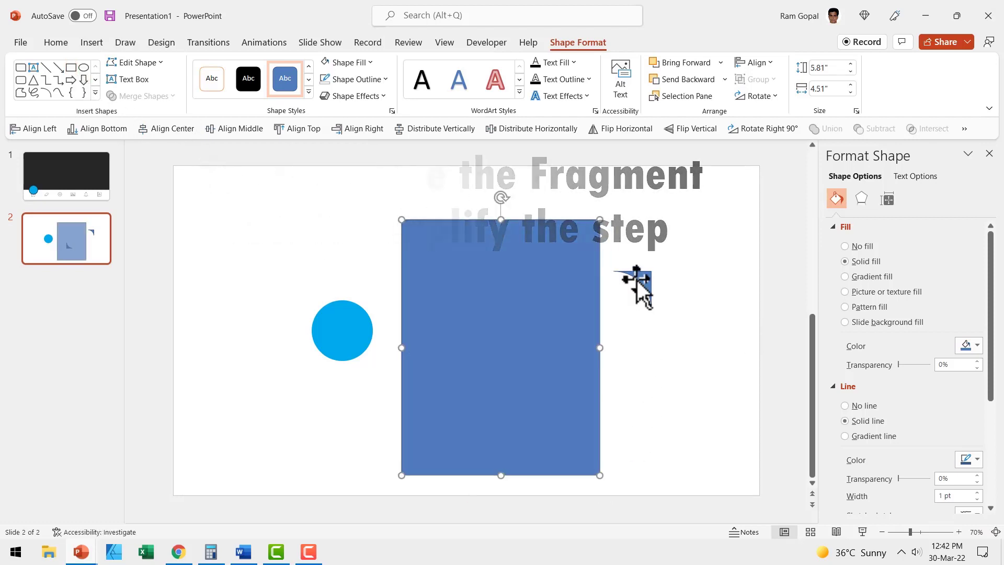
left_click(510, 242, "shift")
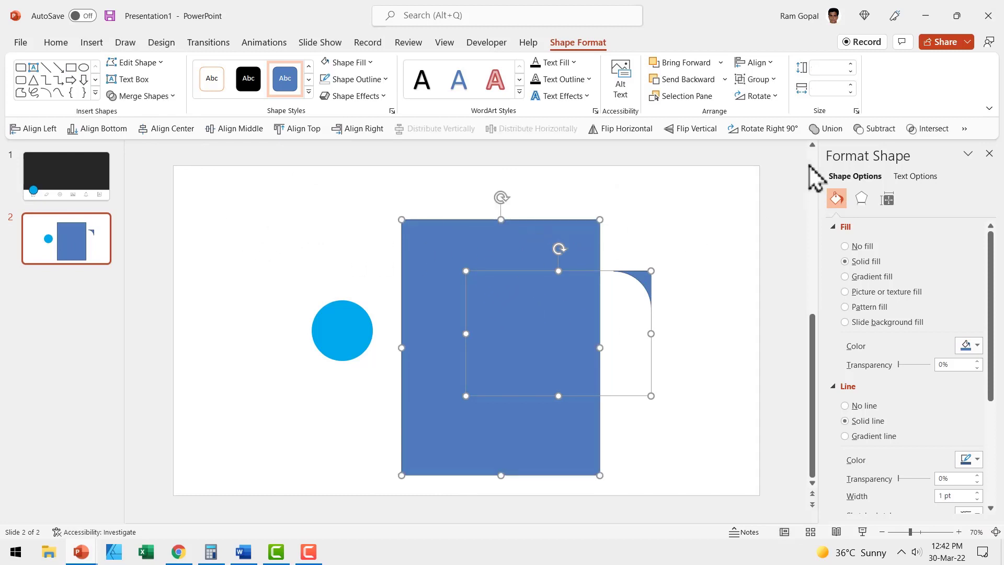
Subtract the rectangle to leave one curved corner piece and paste it onto slide 1.
left_click(880, 128)
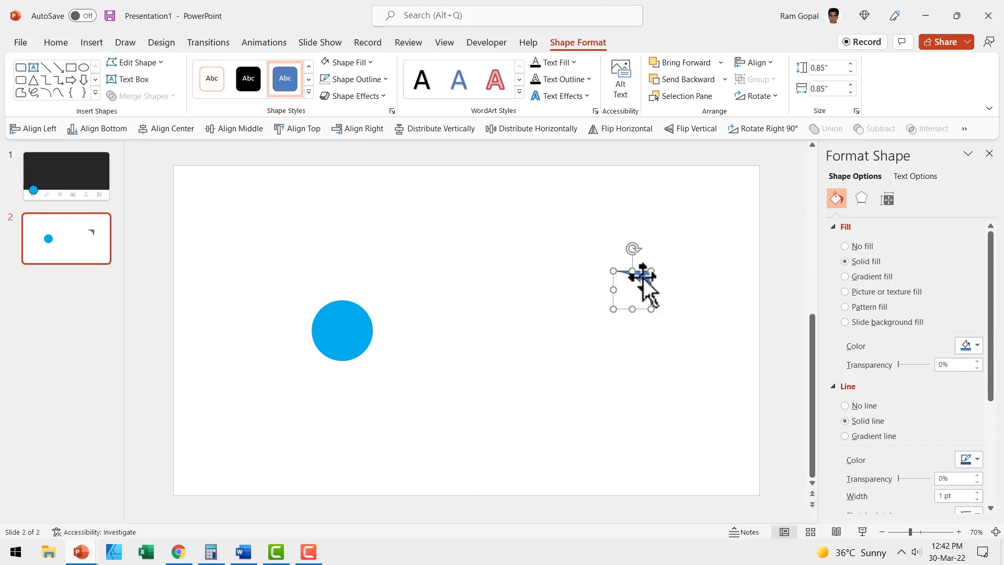
right_click(647, 284)
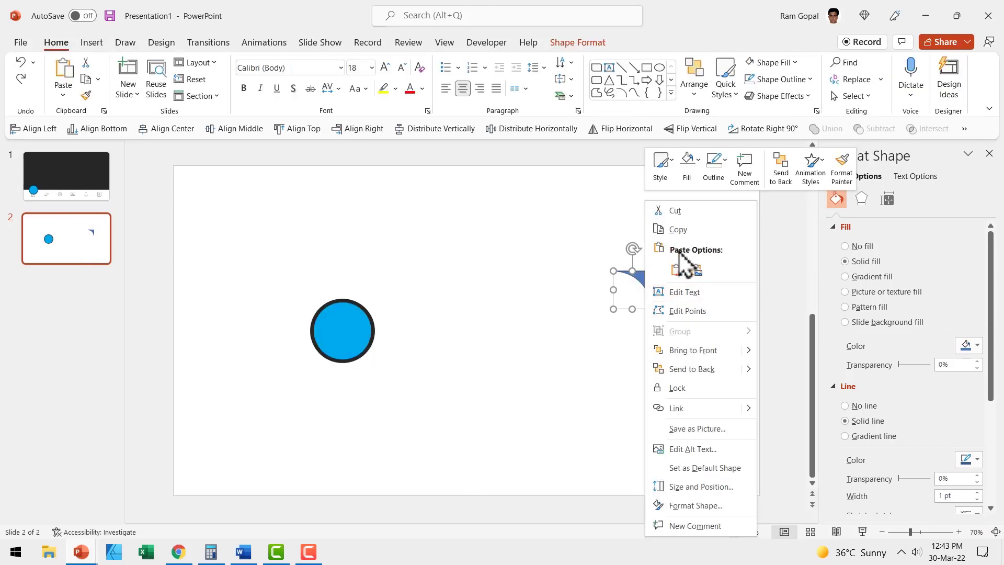
key("Escape")
left_click(63, 183)
right_click(453, 258)
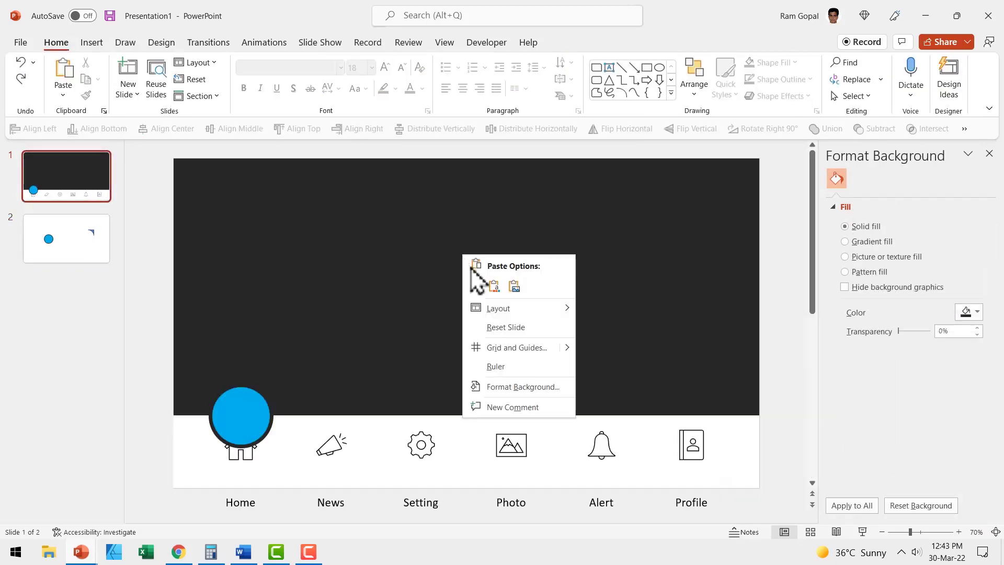
left_click(475, 285)
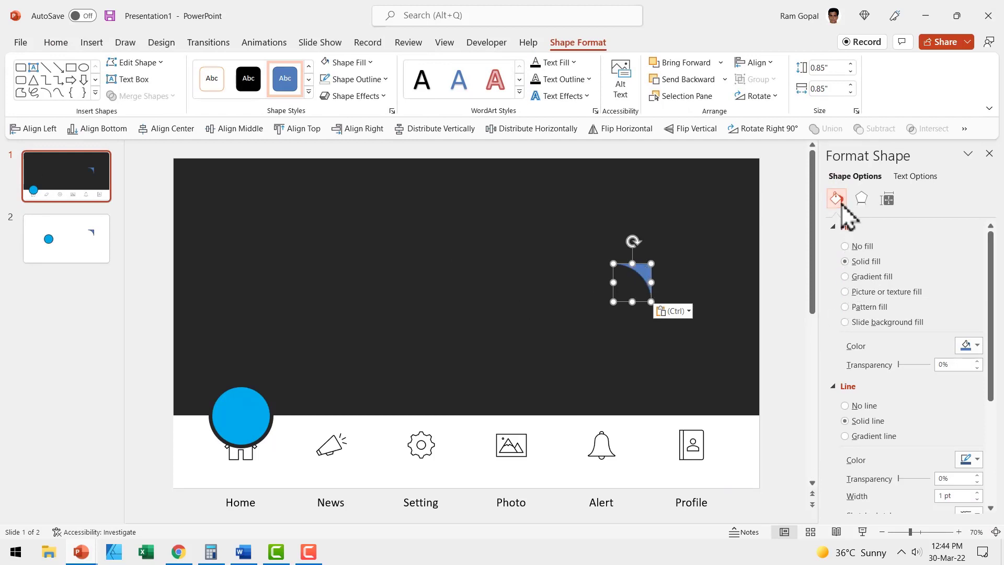
Fill the curved piece with the dark background colour using the eyedropper.
left_click(976, 345)
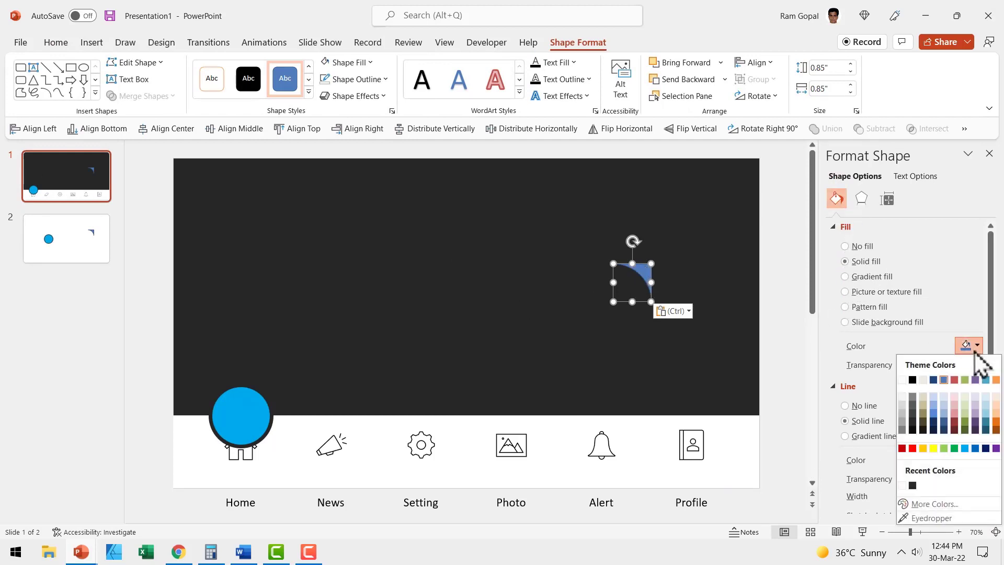
left_click(933, 518)
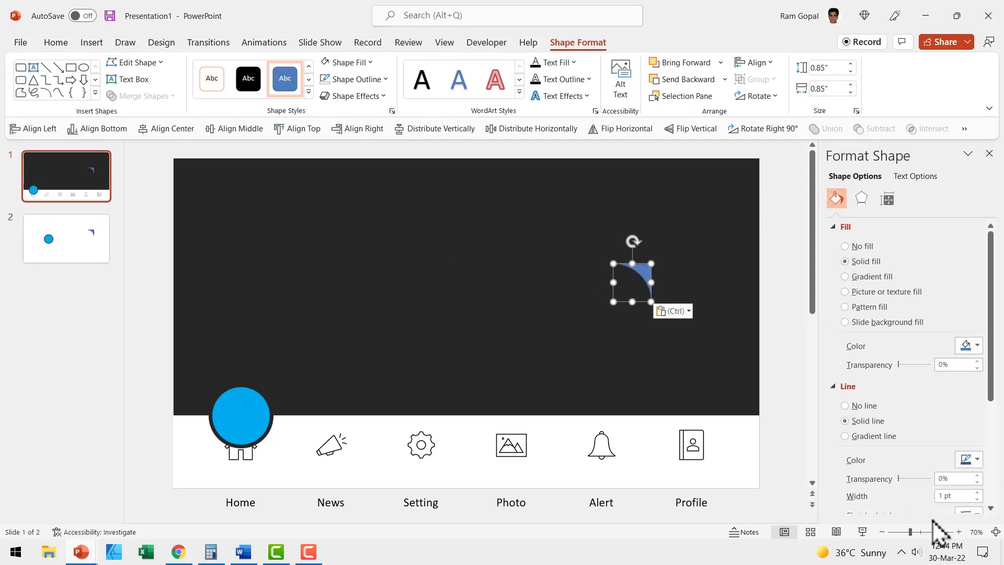
left_click(653, 210)
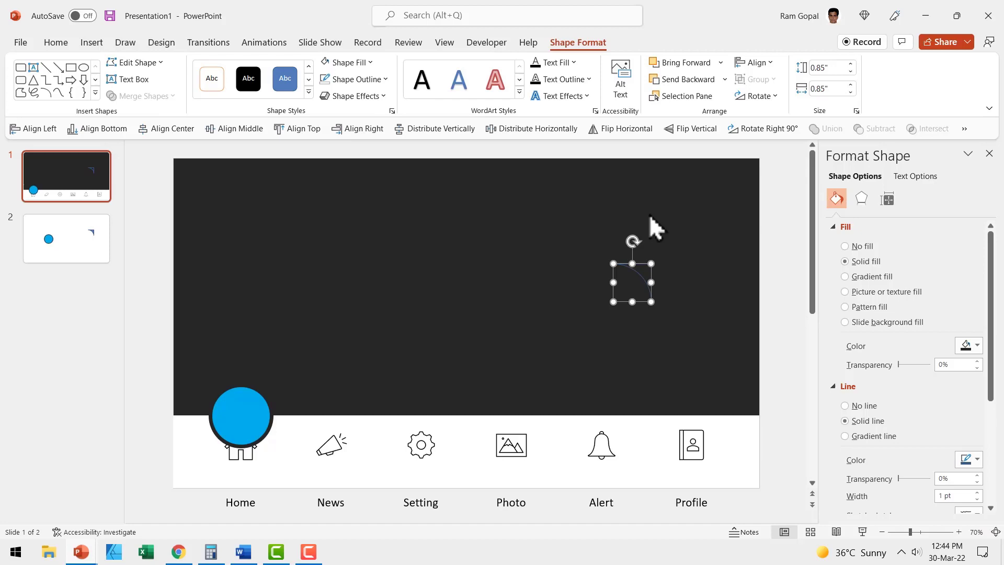
left_click(357, 79)
Remove the piece's outline, shrink it, and nudge it onto the white bar against the ball's left edge.
left_click(367, 241)
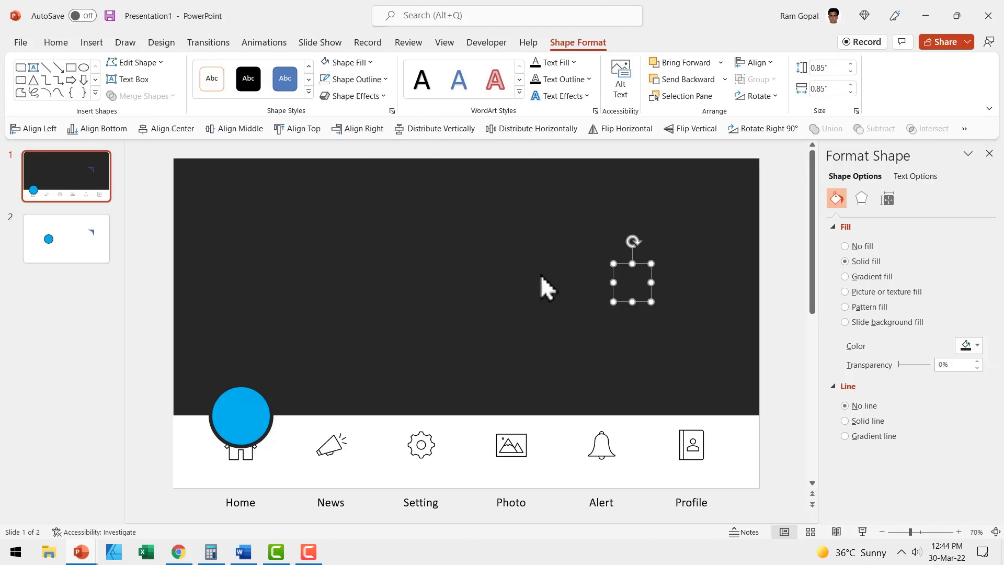
left_click_drag(638, 267, 204, 416)
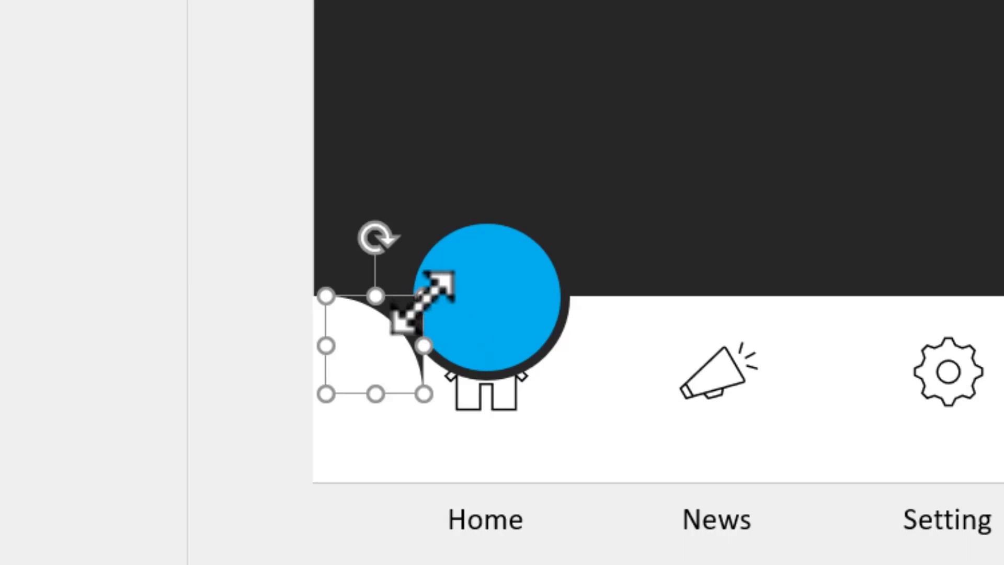
key("Delete")
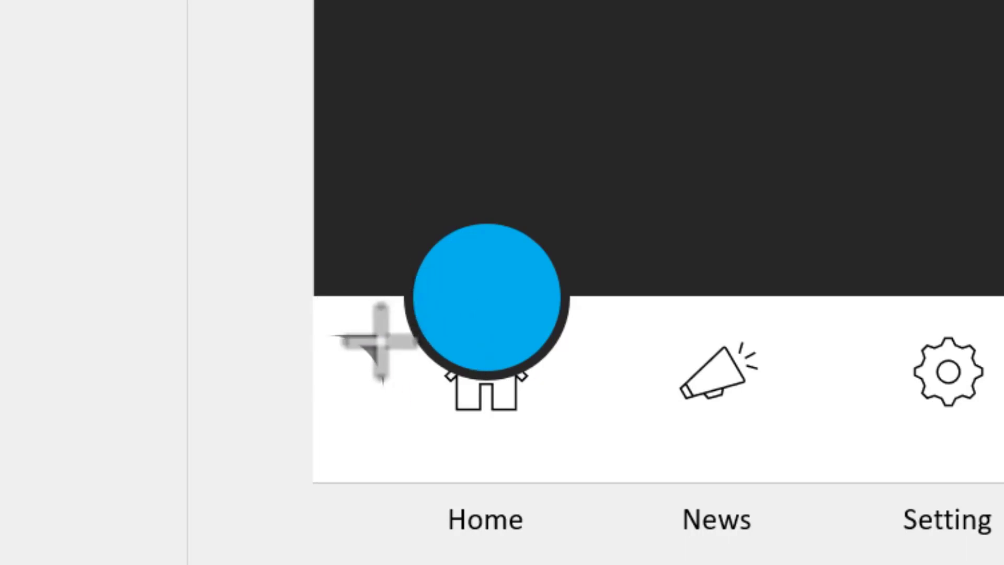
left_click(380, 341)
left_click_drag(365, 340, 395, 304)
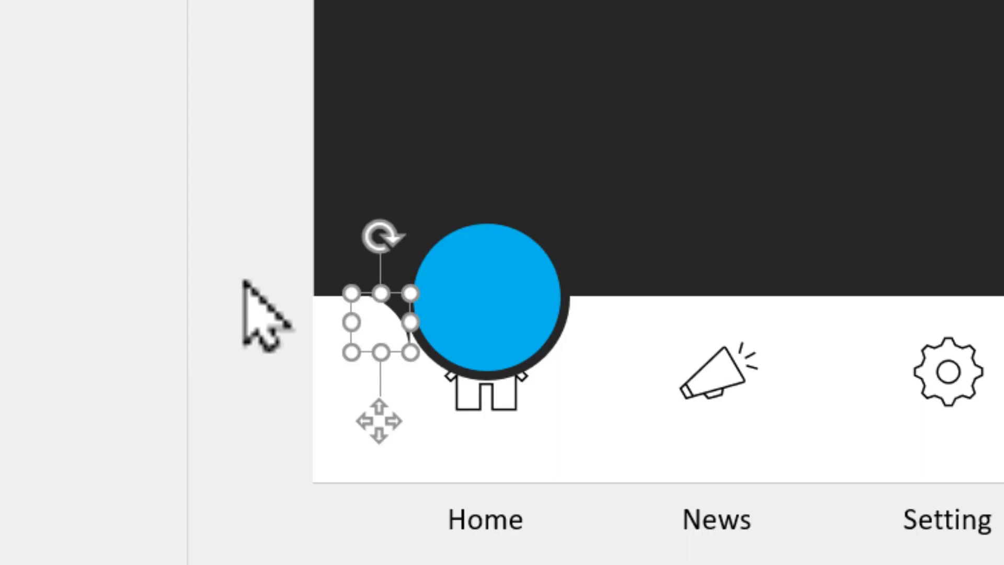
key("Right")
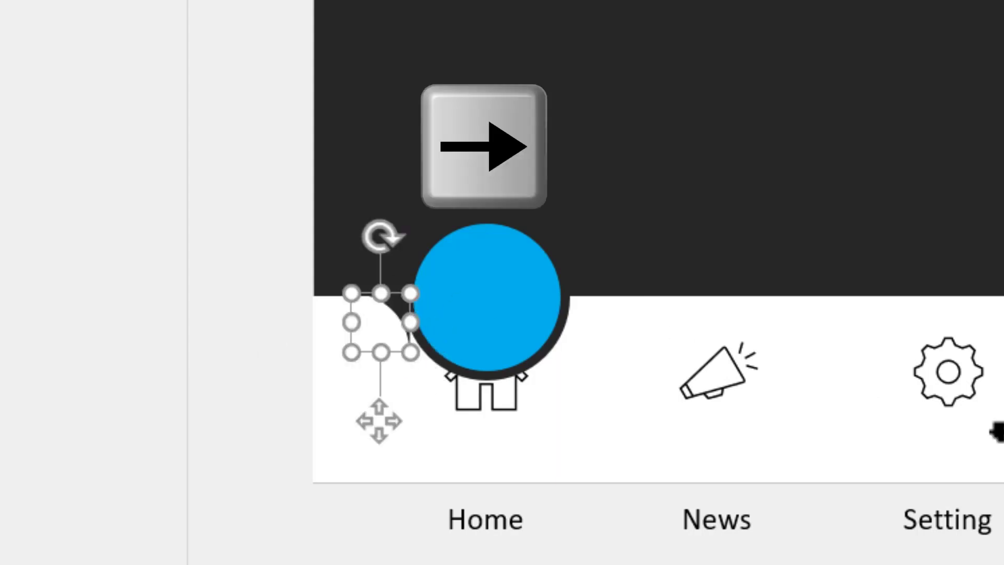
key("Right")
key("Right")
key("Right")
key("Right")
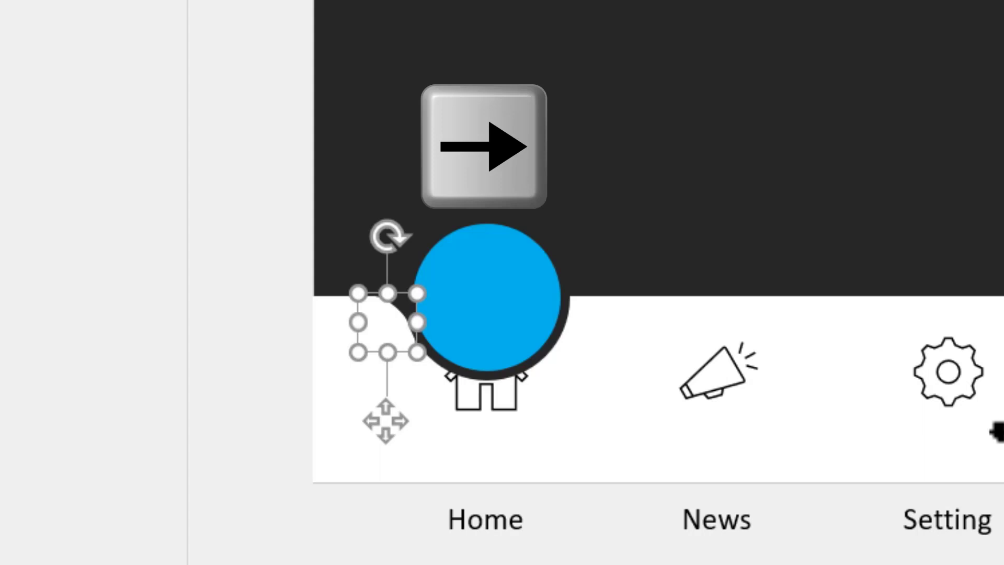
Bring the blue ball to the front, in front of the curved piece.
left_click(493, 293)
right_click(494, 292)
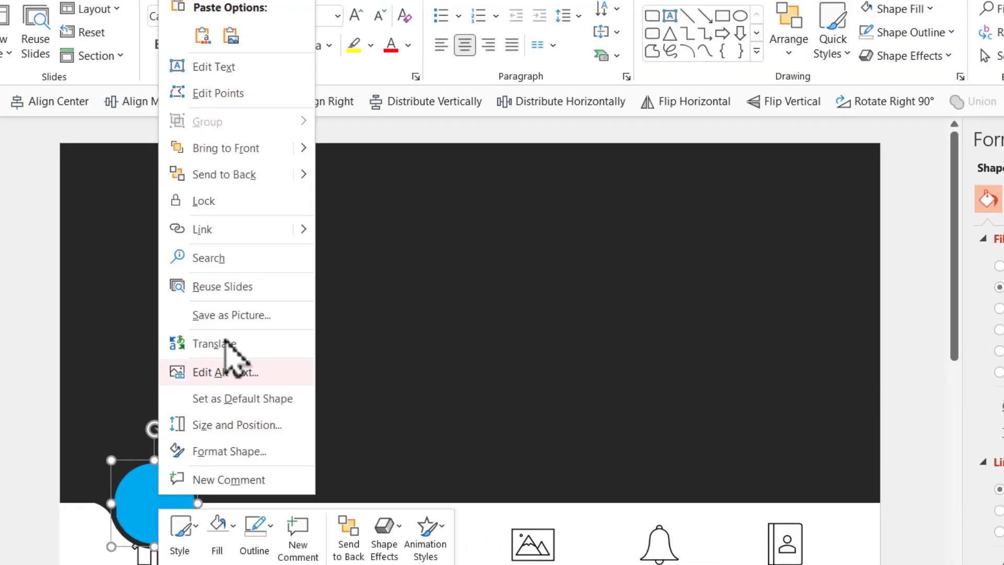
left_click(234, 152)
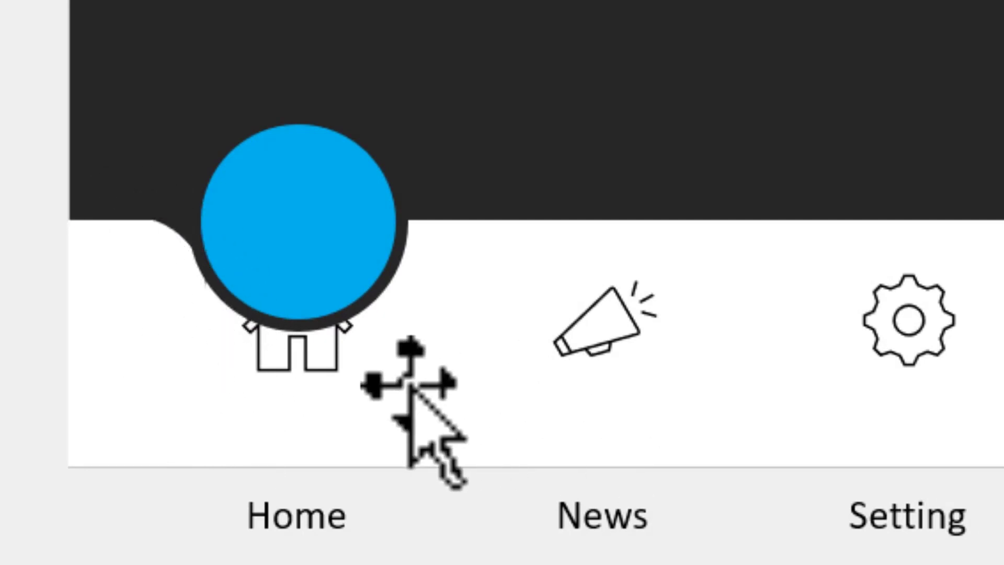
Duplicate the curved piece for the ball's right side and send the blue ball to back.
left_click(188, 230)
key("ctrl+d")
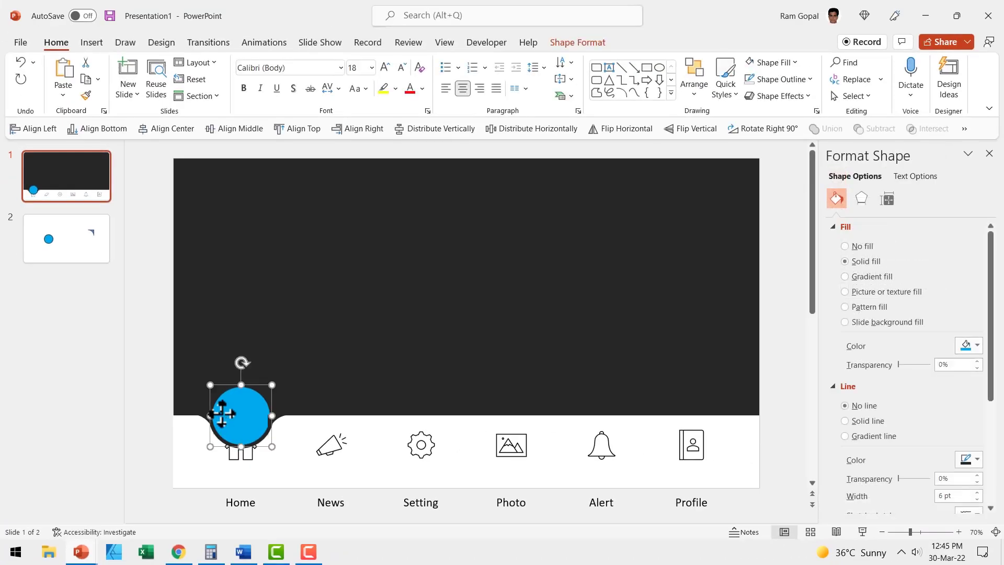
right_click(228, 423)
left_click(288, 186)
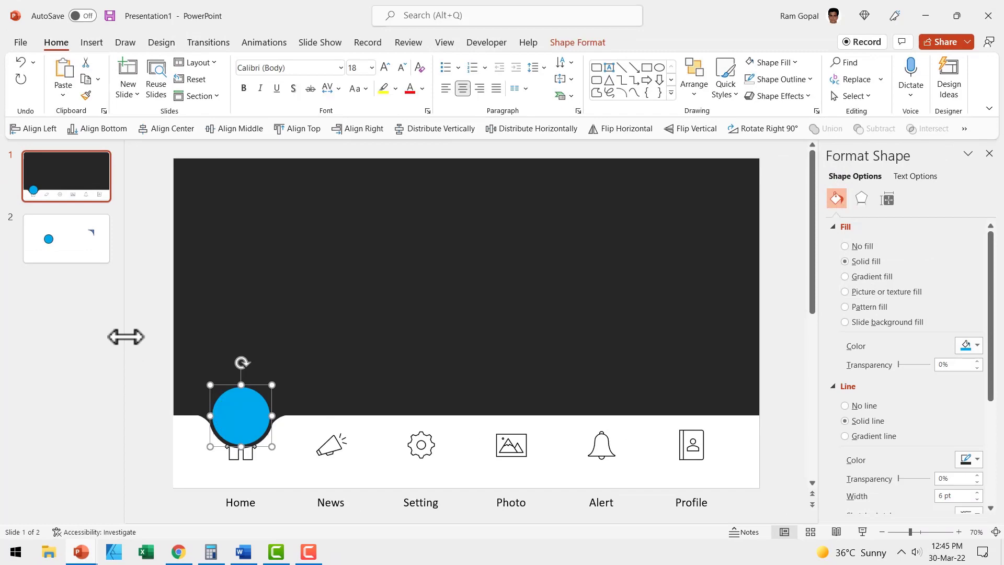
Select the blue ball together with the left and right white curves.
left_click(146, 352)
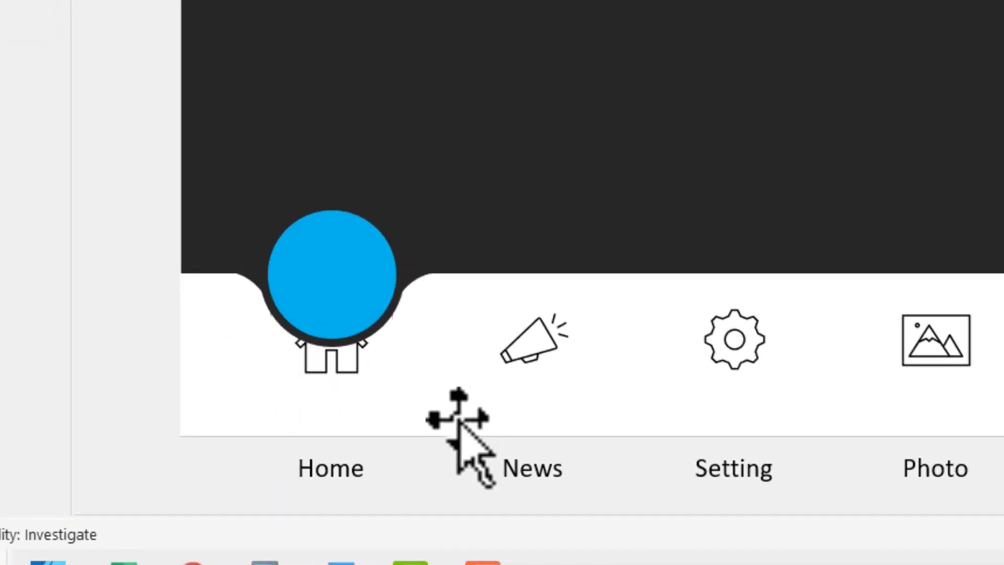
left_click(331, 290)
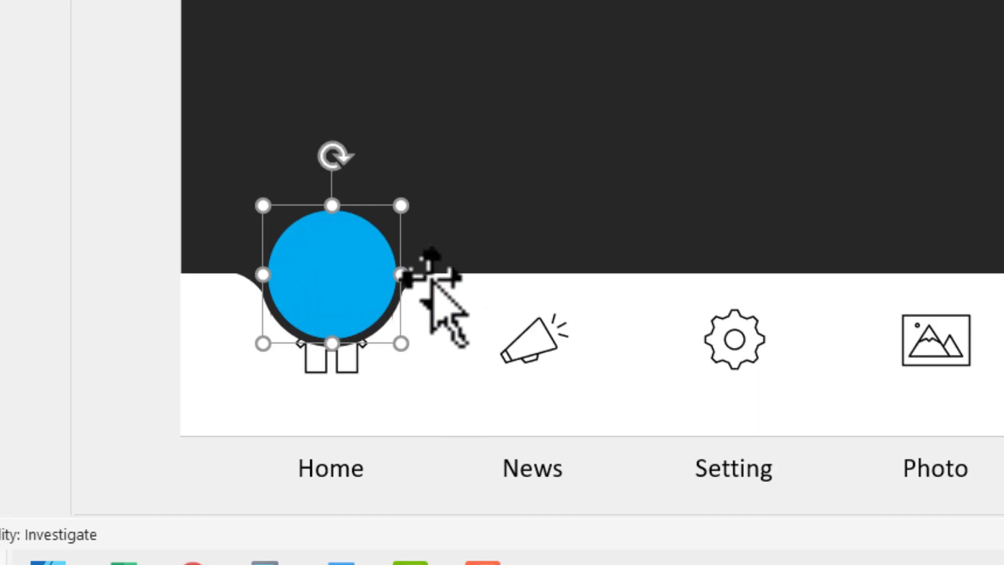
left_click(414, 280, "shift")
left_click(246, 281, "shift")
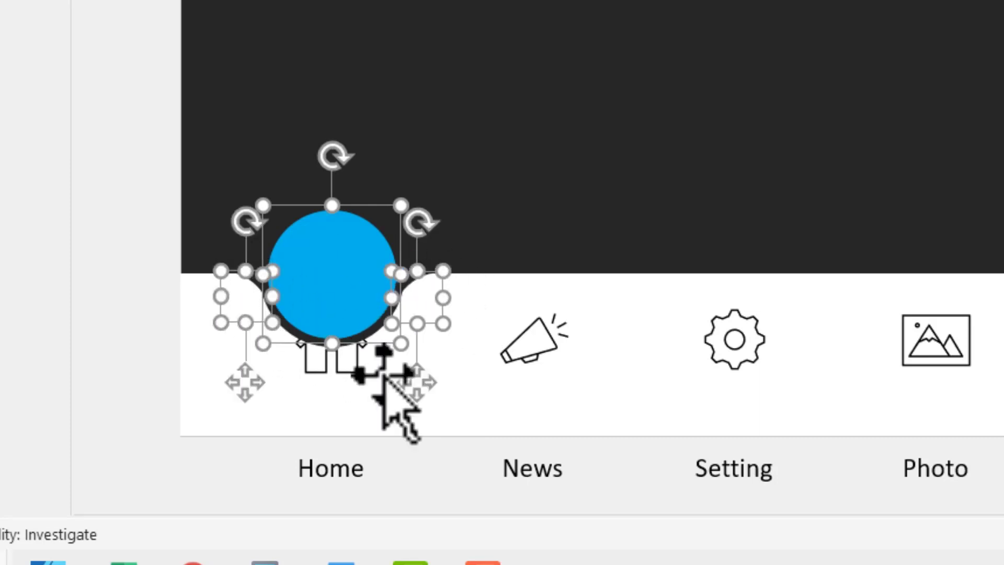
Group the ball with its two curves and park the group just off the slide's left edge.
key("ctrl+g")
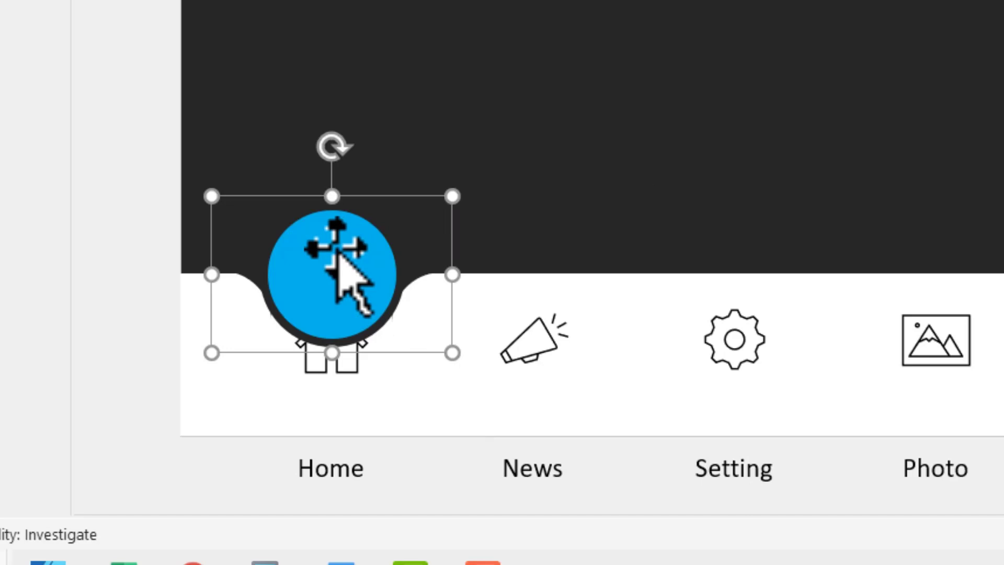
key("Right")
key("Right")
key("Right")
key("Right")
key("Right")
key("Right")
key("Right")
key("Right")
key("Right")
key("Right")
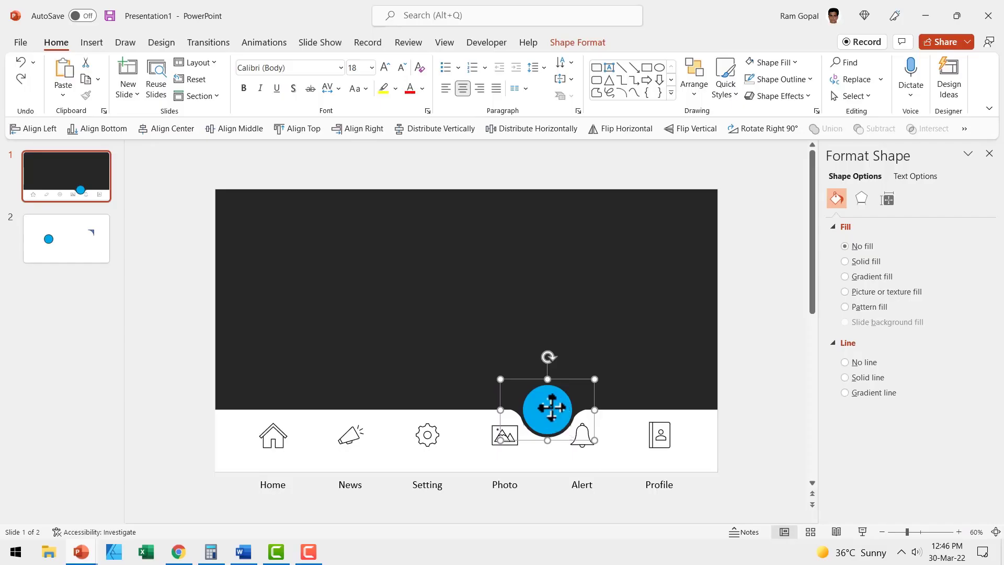
left_click_drag(549, 410, 195, 408)
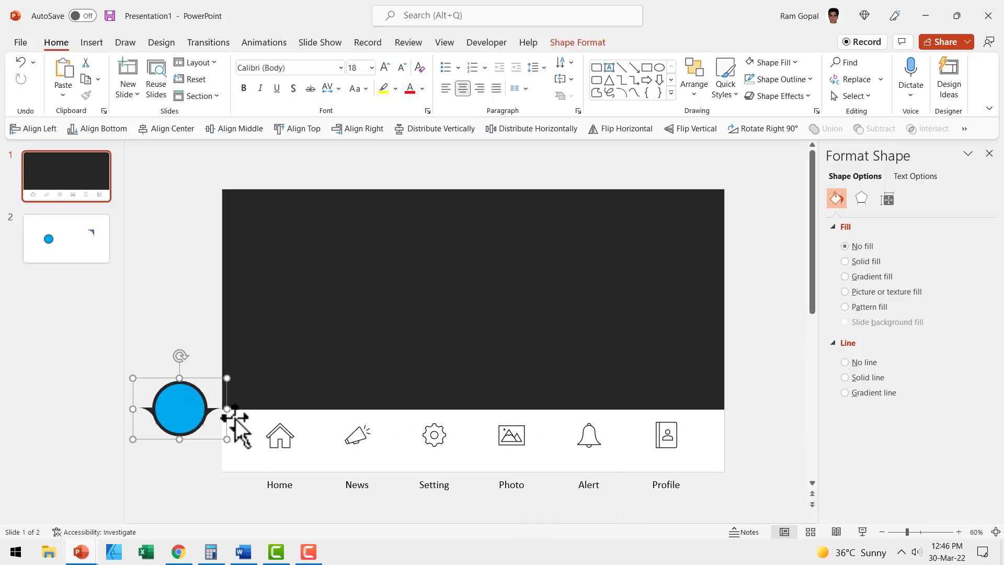
Duplicate slide 1 and delete the six icons from the copy on slide 2.
key("ctrl+z")
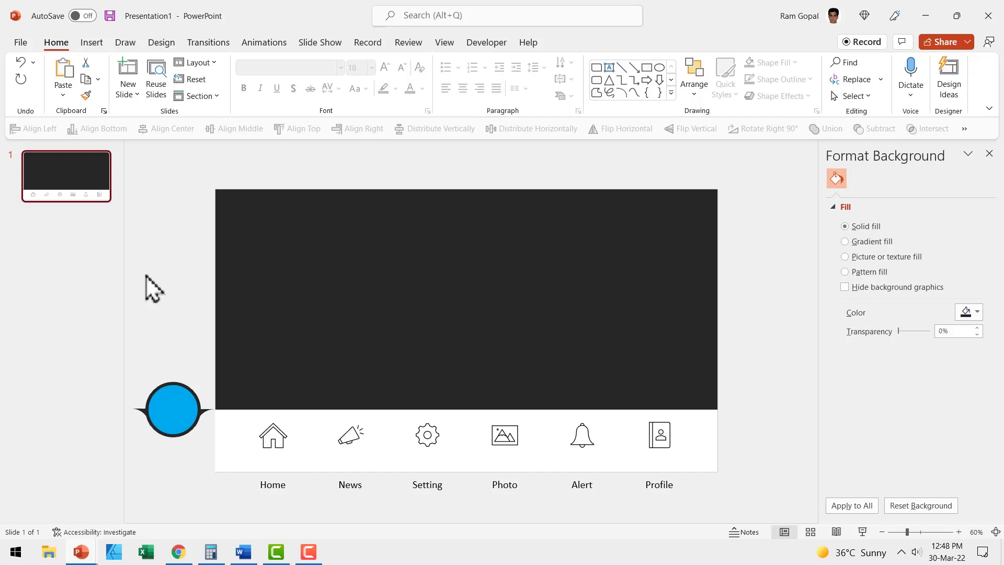
right_click(96, 196)
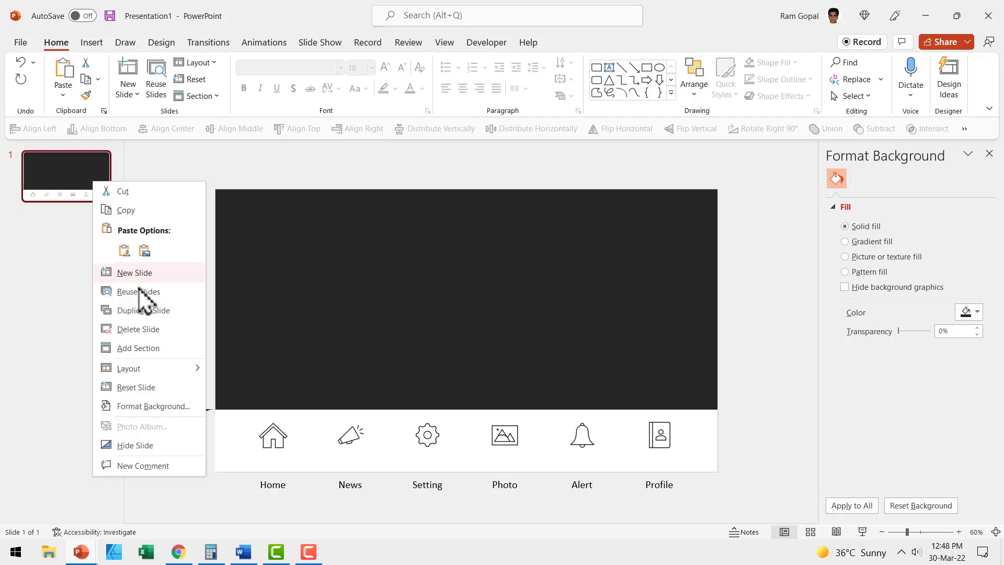
left_click(151, 310)
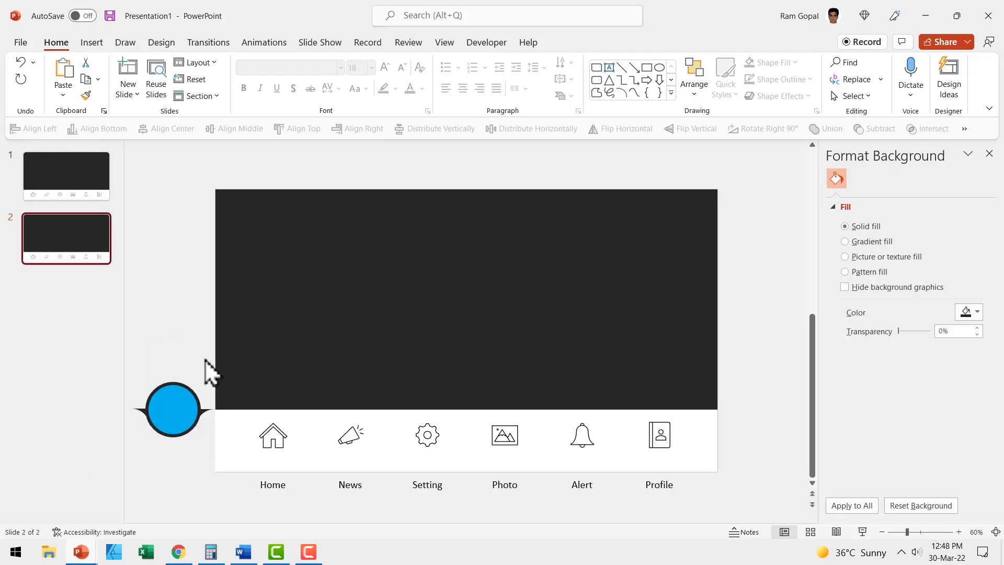
left_click_drag(749, 481, 227, 397)
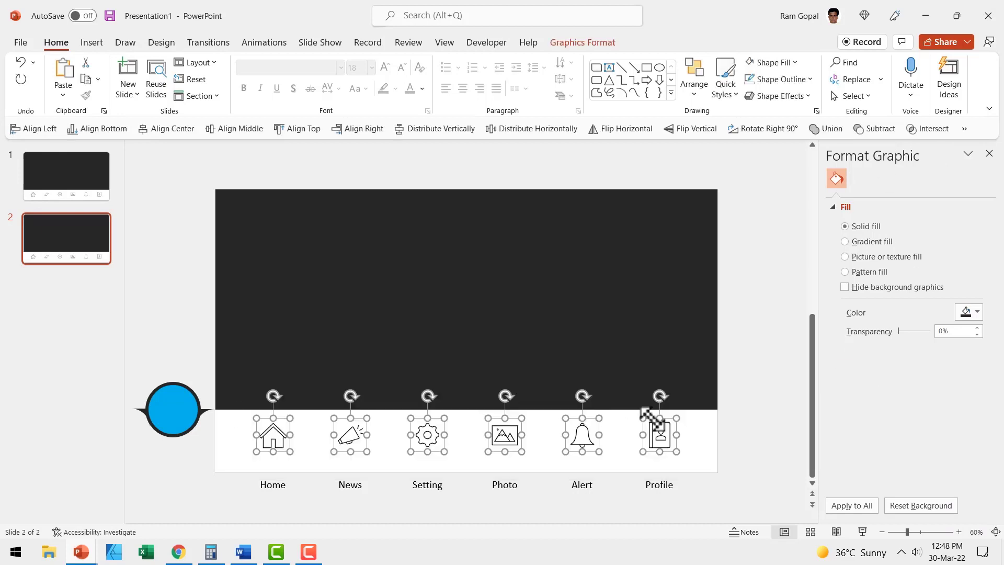
key("Delete")
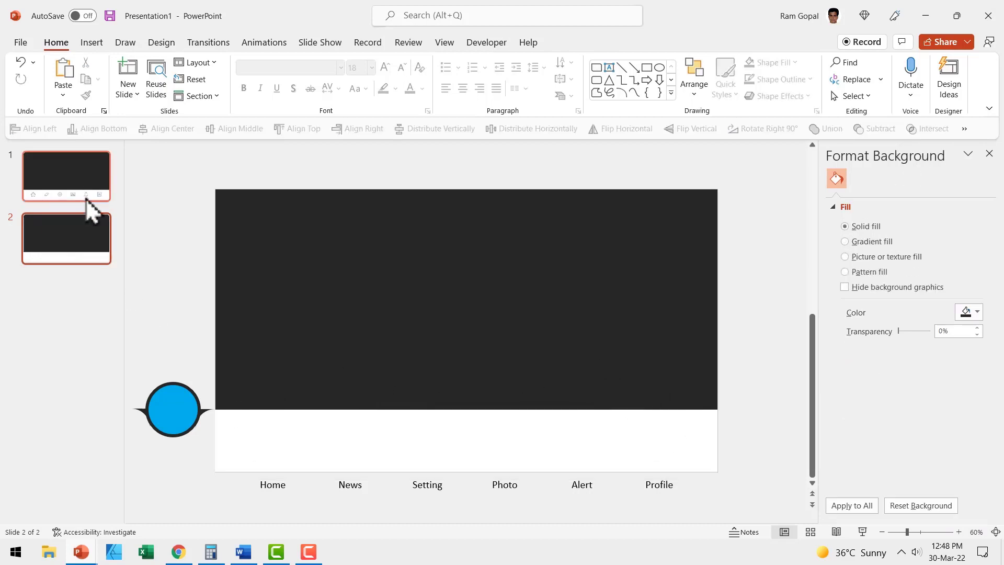
Duplicate the icon-free slide 2, then repeat the duplication with F4 to add more copies.
left_click(103, 196)
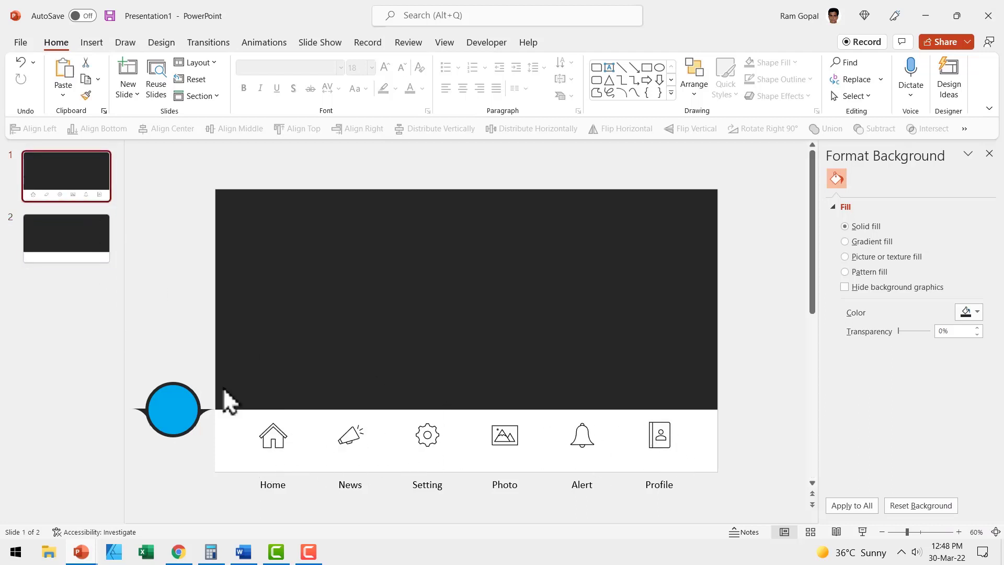
left_click(96, 256)
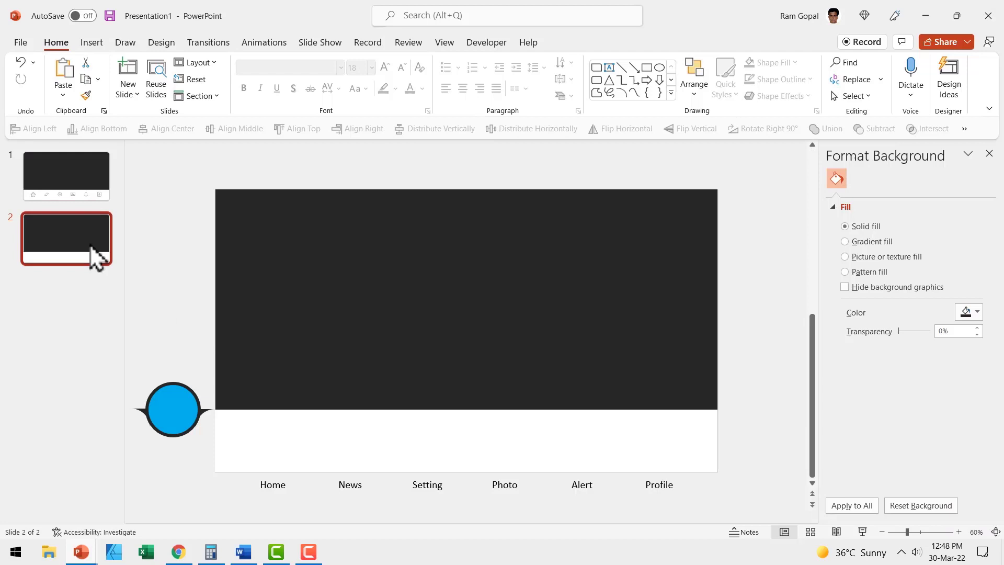
right_click(90, 245)
left_click(146, 371)
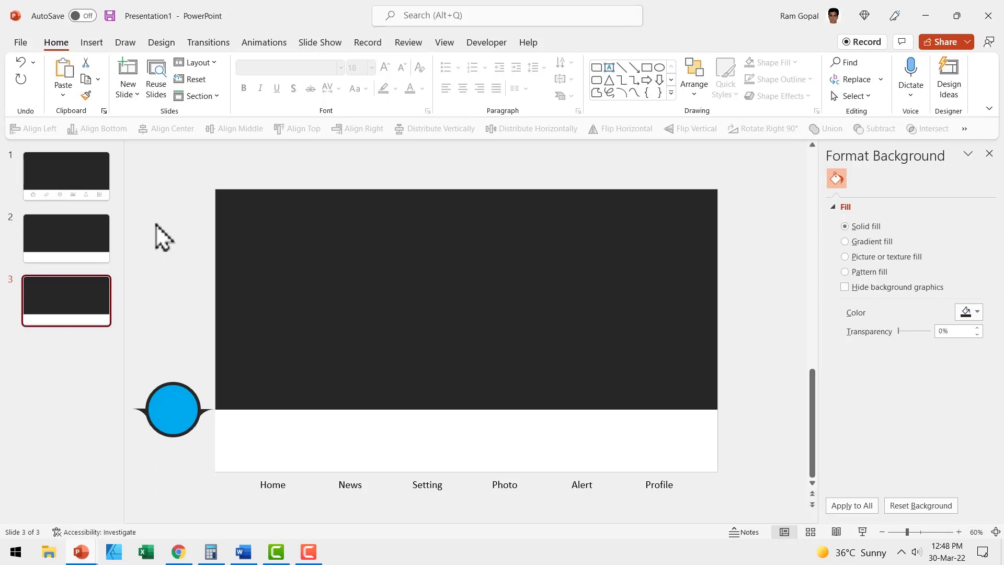
key("F4")
key("F4")
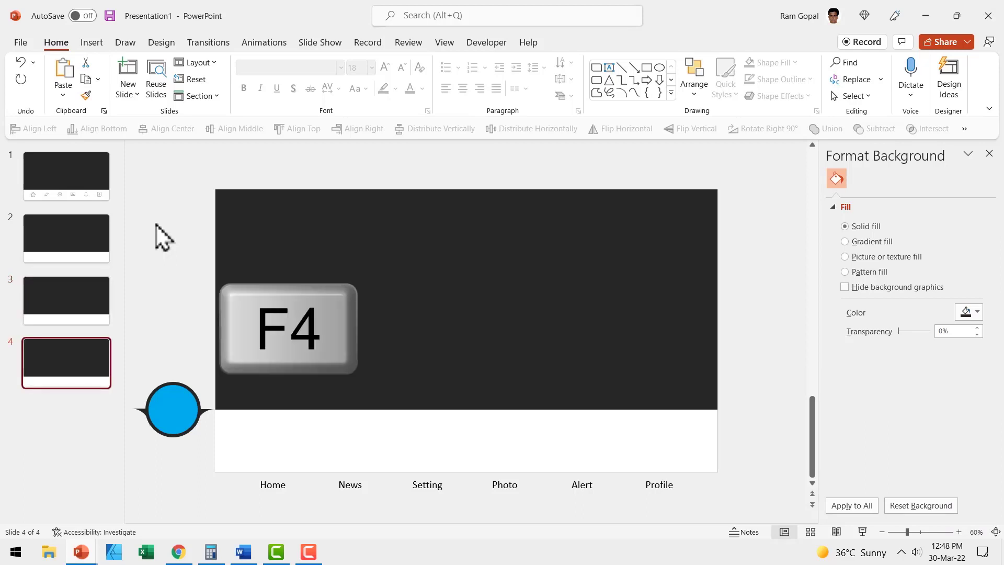
key("F4")
key("F4")
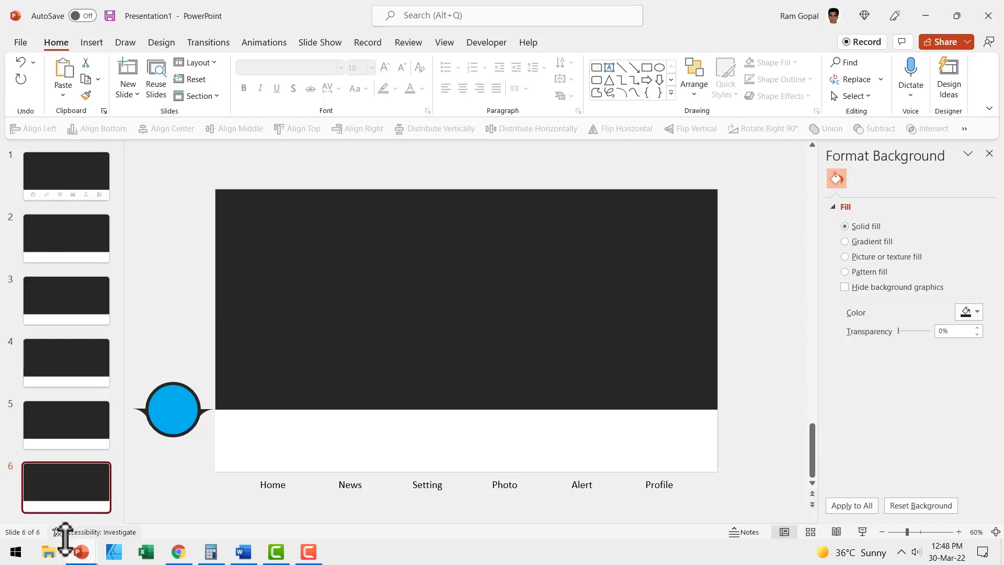
On slide 1, hyperlink the News icon to slide 2 and the Setting icon to slide 3.
left_click(63, 186)
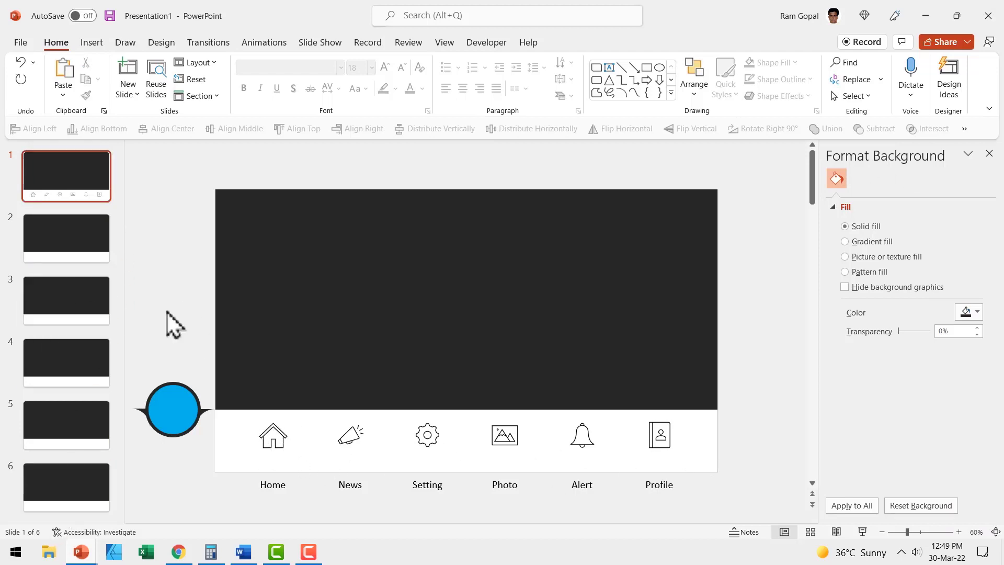
left_click(350, 443)
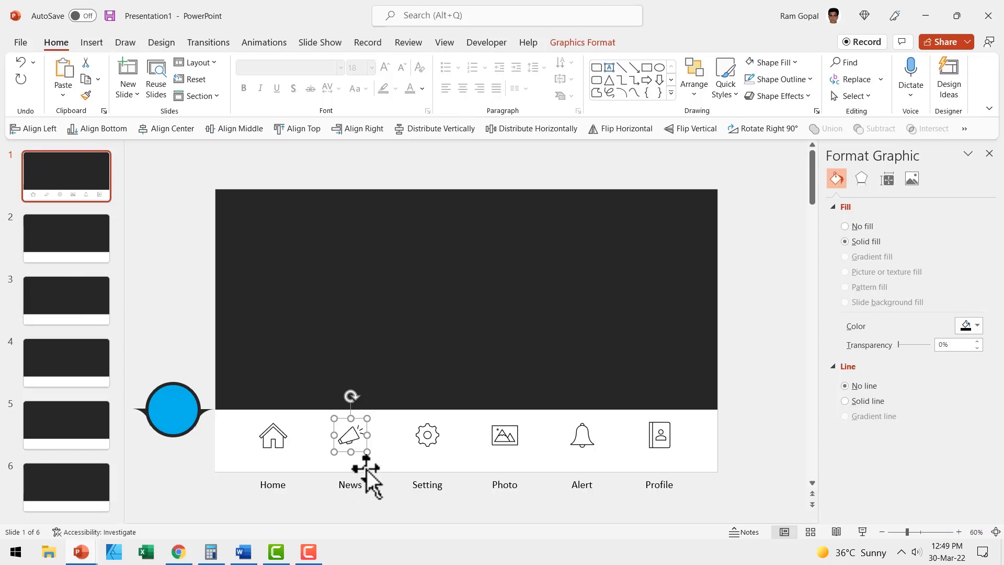
key("ctrl+k")
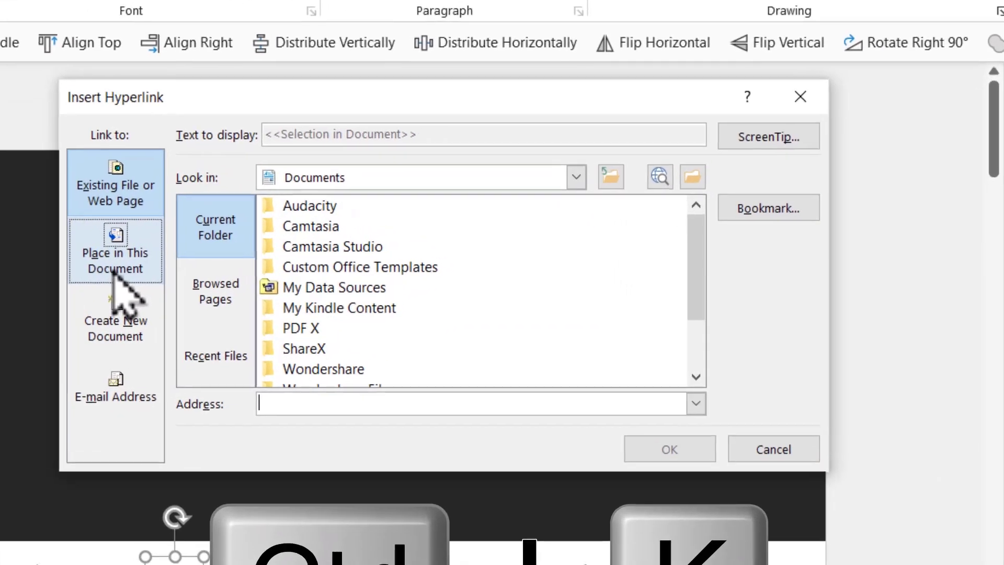
left_click(114, 271)
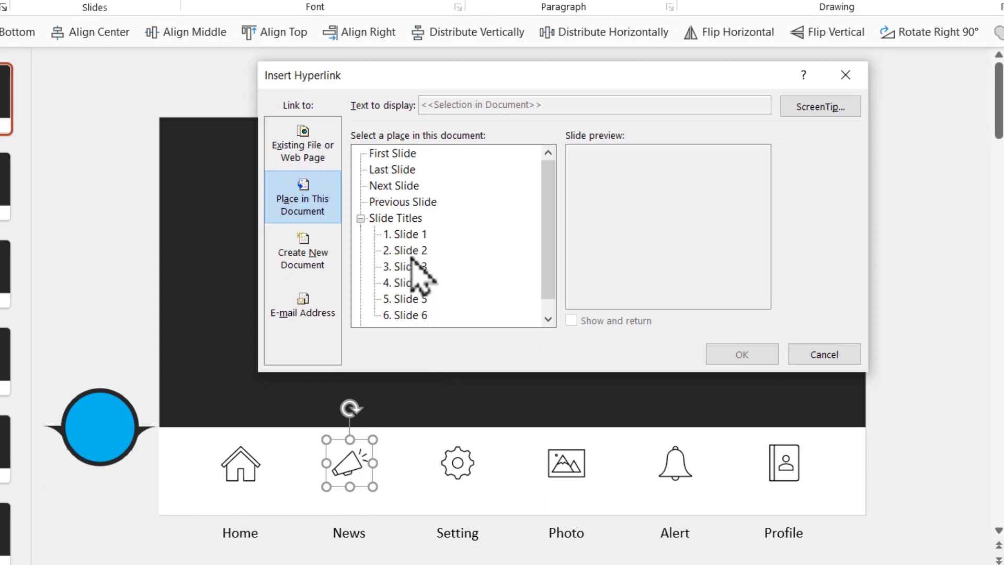
left_click(742, 356)
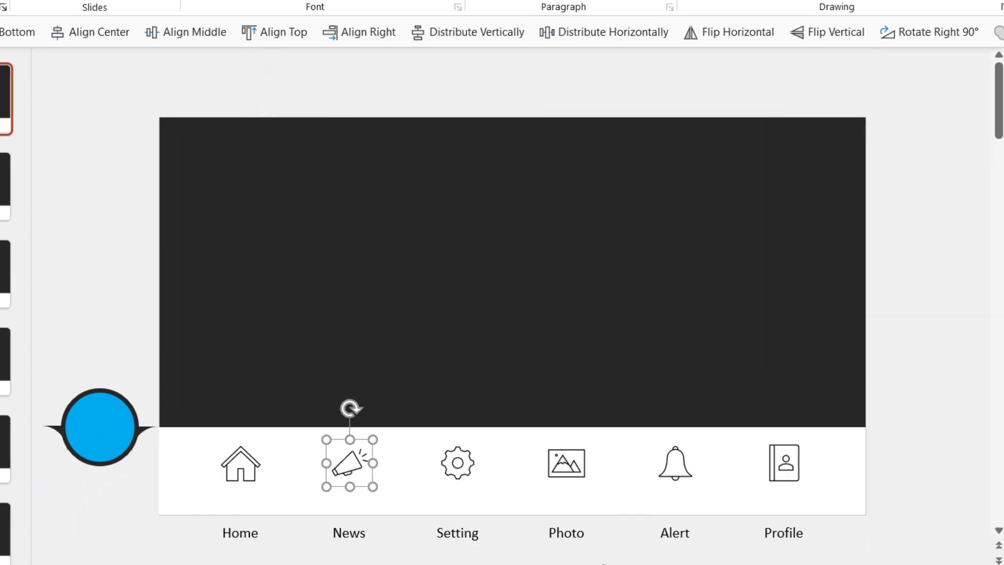
left_click(468, 464)
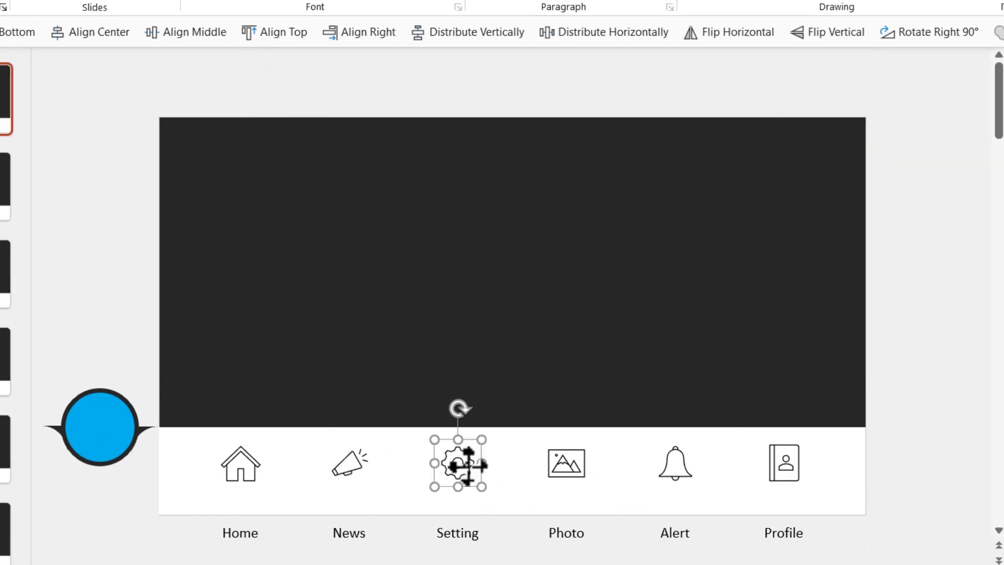
key("ctrl+k")
left_click(424, 266)
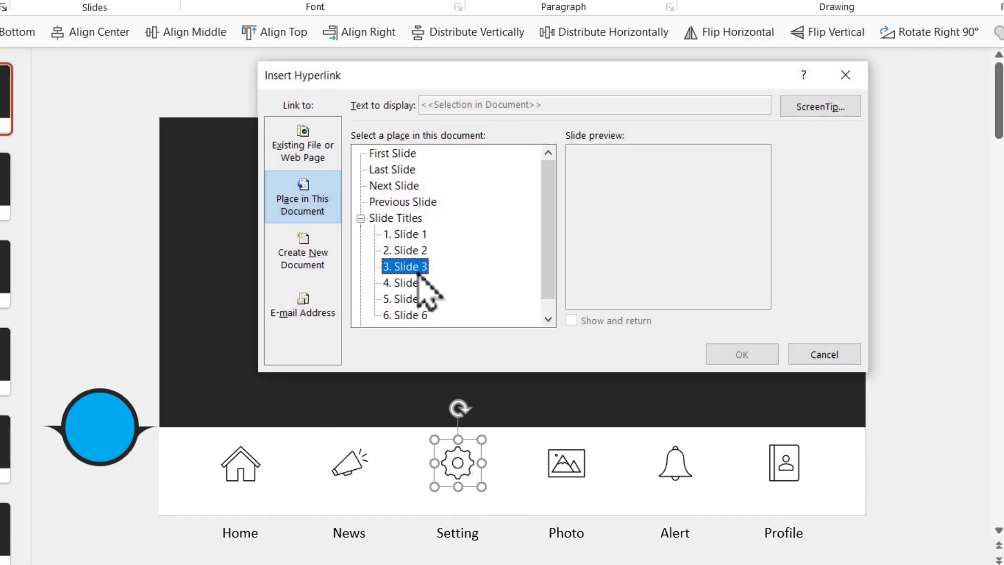
left_click(742, 355)
Hyperlink the Photo, Alert and Profile icons to slides 4, 5 and 6.
left_click(575, 462)
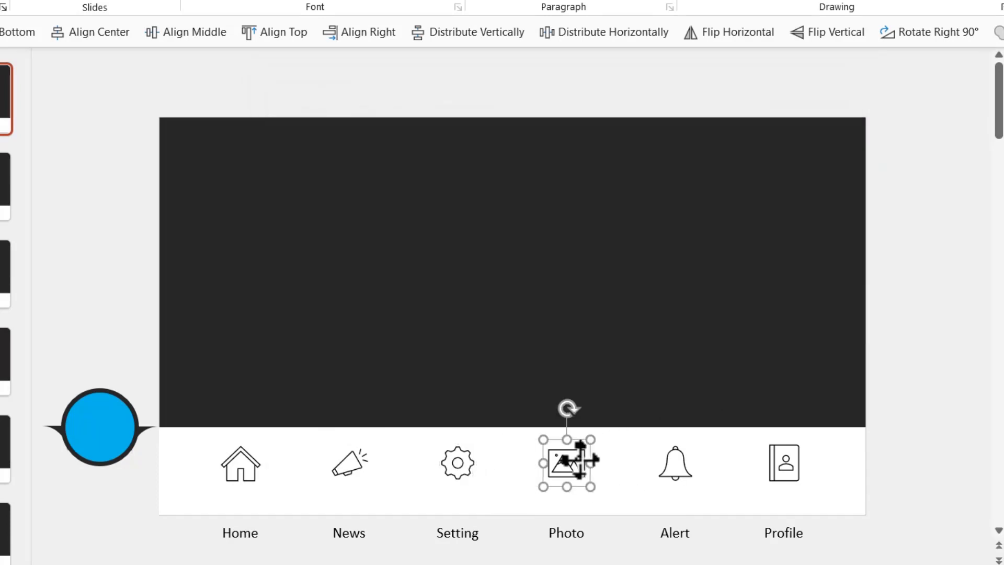
key("ctrl+k")
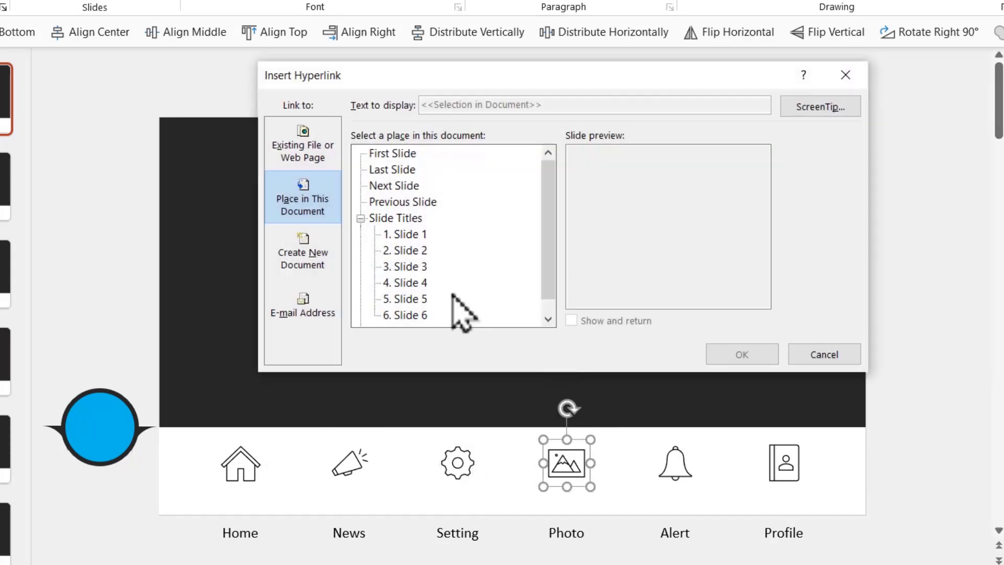
left_click(410, 282)
left_click(741, 354)
left_click(676, 463)
key("ctrl+k")
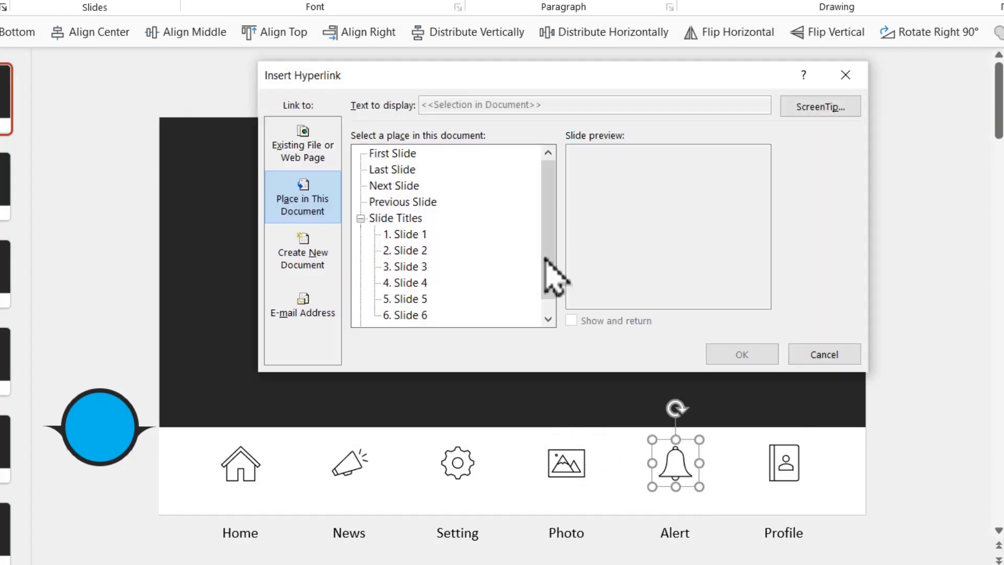
left_click(411, 299)
left_click(742, 354)
left_click(784, 463)
key("ctrl+k")
left_click(410, 315)
left_click(741, 355)
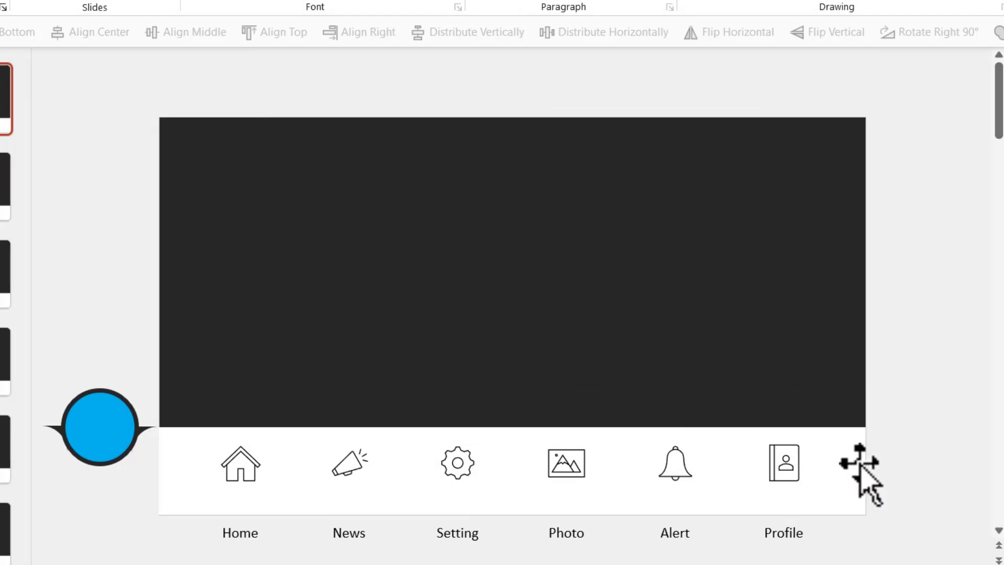
Copy the News-to-Profile icons from slide 1 and paste them onto each of slides 2–6.
left_click_drag(894, 521, 291, 413)
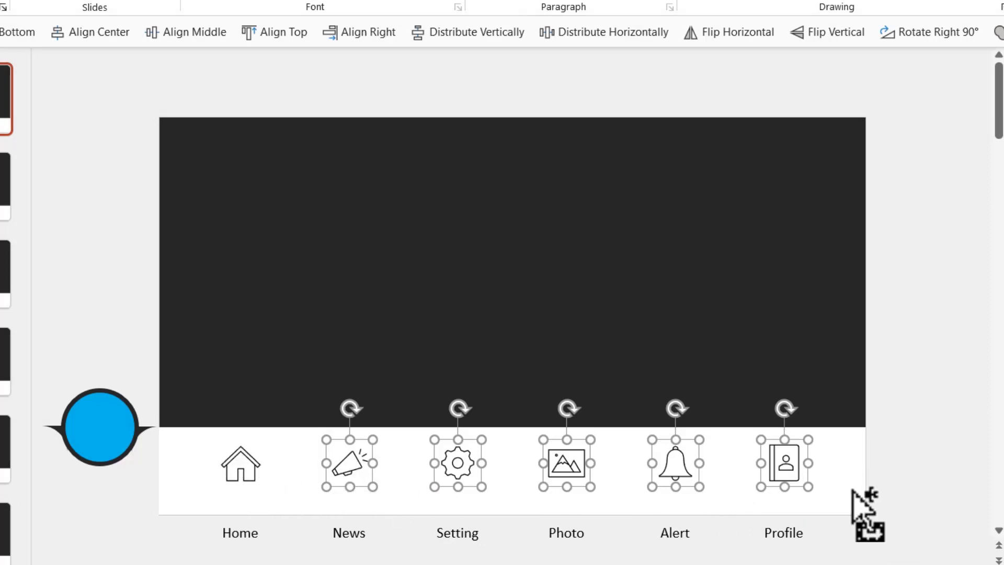
key("ctrl+c")
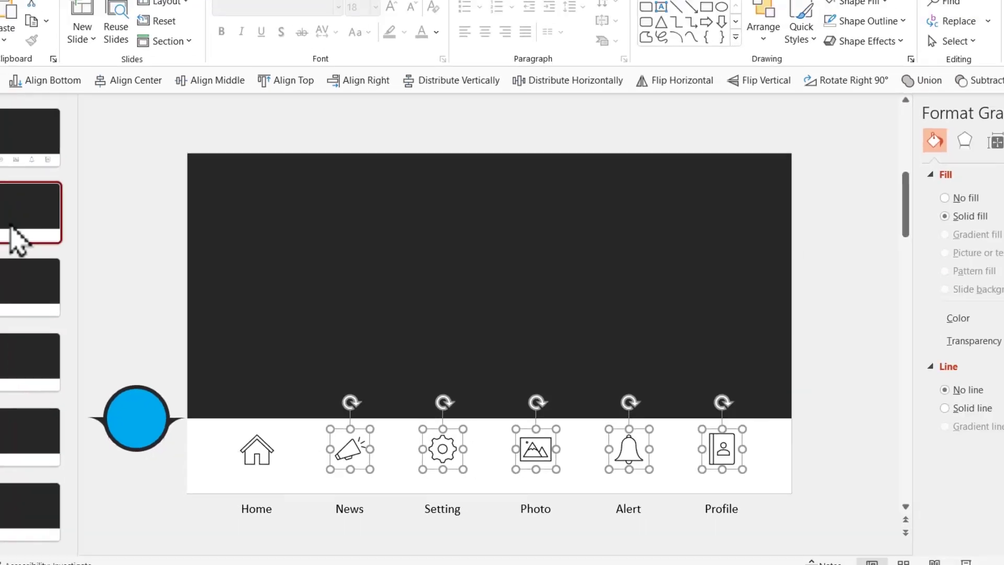
left_click(6, 199)
key("ctrl+v")
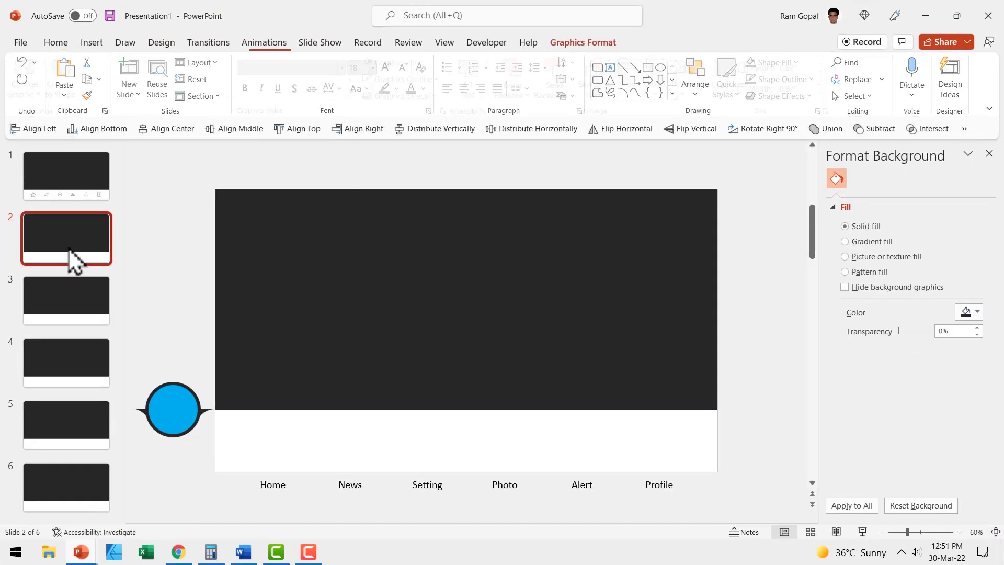
key("Page_Down")
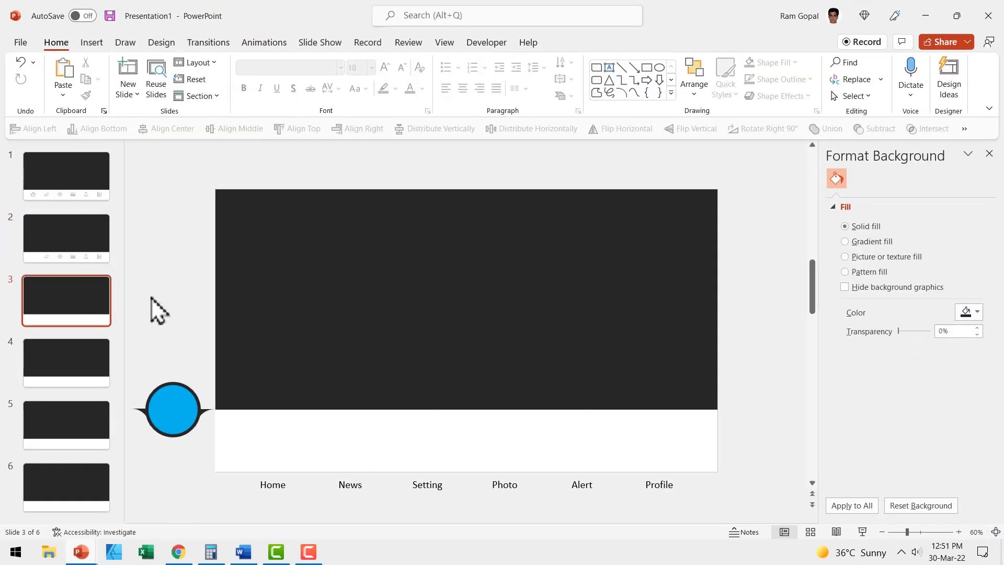
key("ctrl+v")
left_click(81, 359)
key("ctrl+v")
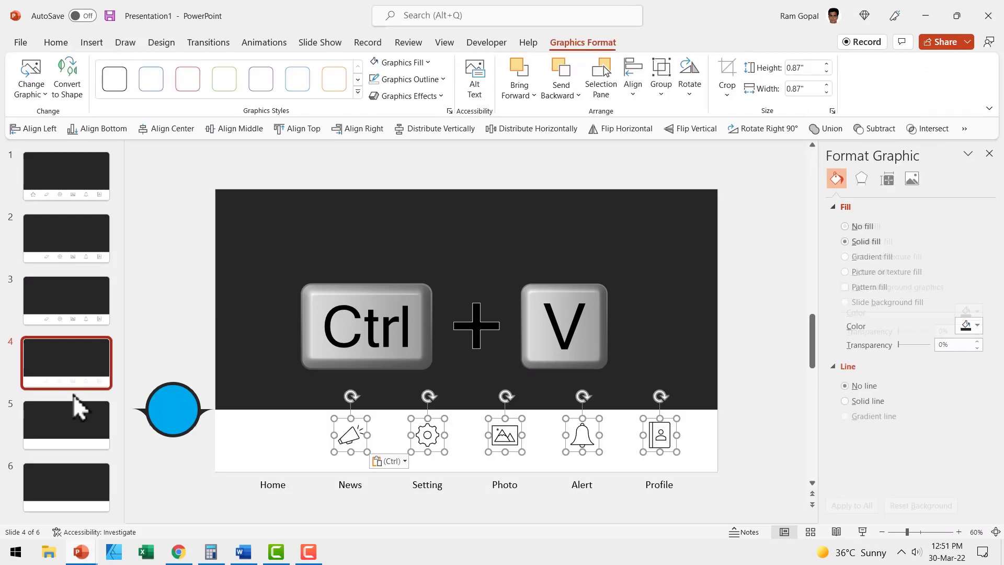
left_click(73, 394)
key("ctrl+v")
left_click(61, 482)
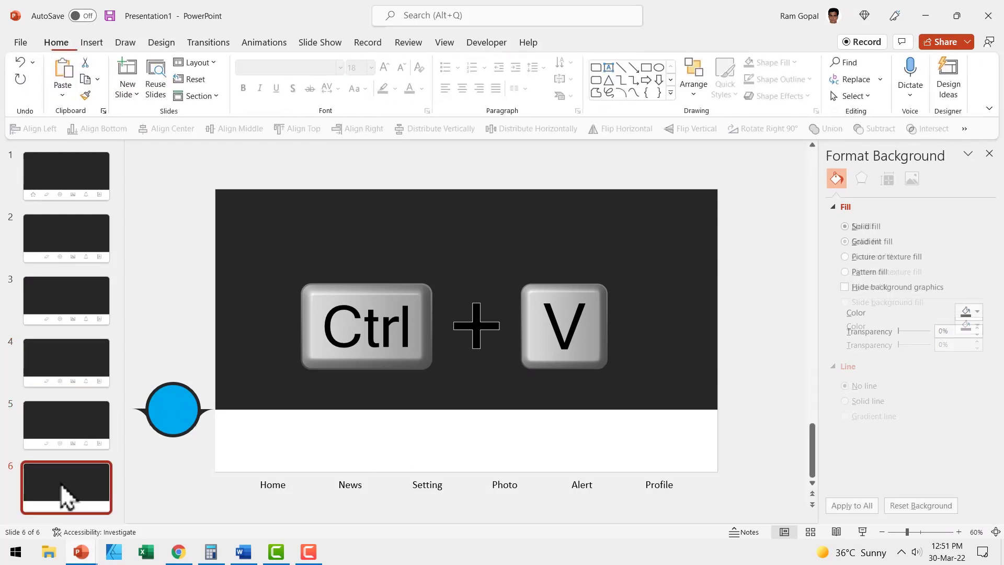
key("ctrl+v")
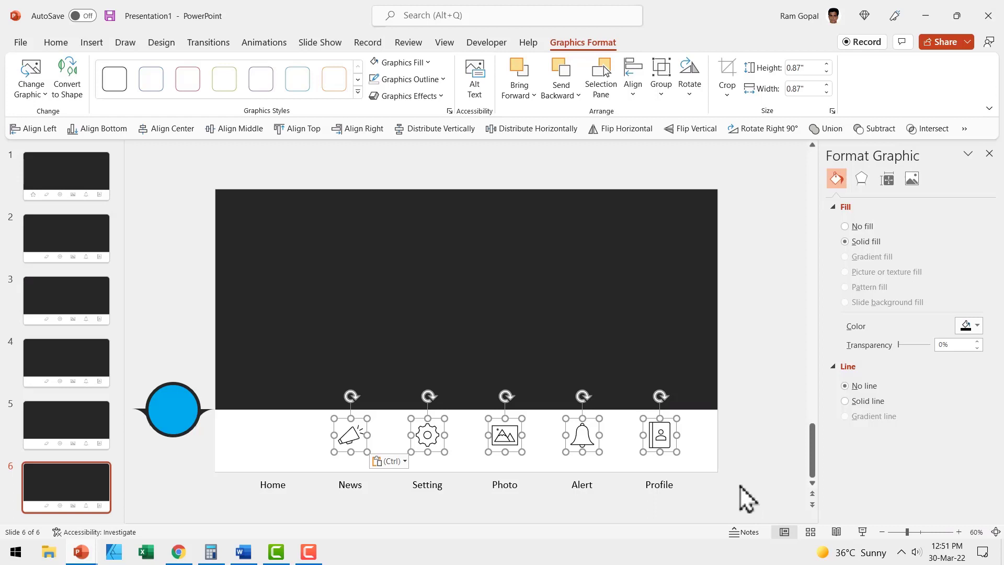
left_click(748, 499)
Paste slide 1's Home icon onto slide 2 and hyperlink it back to slide 1.
left_click(53, 175)
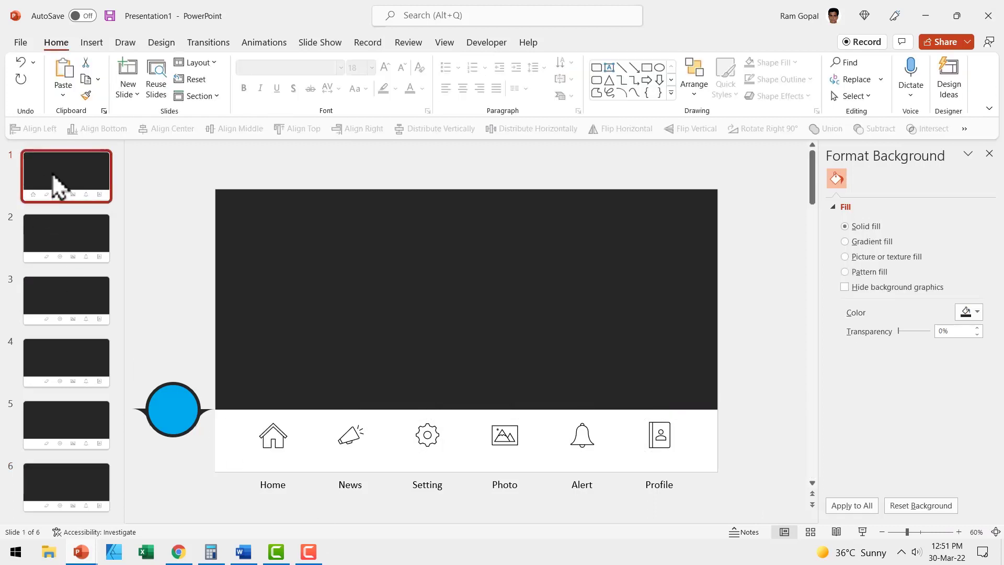
left_click(269, 438)
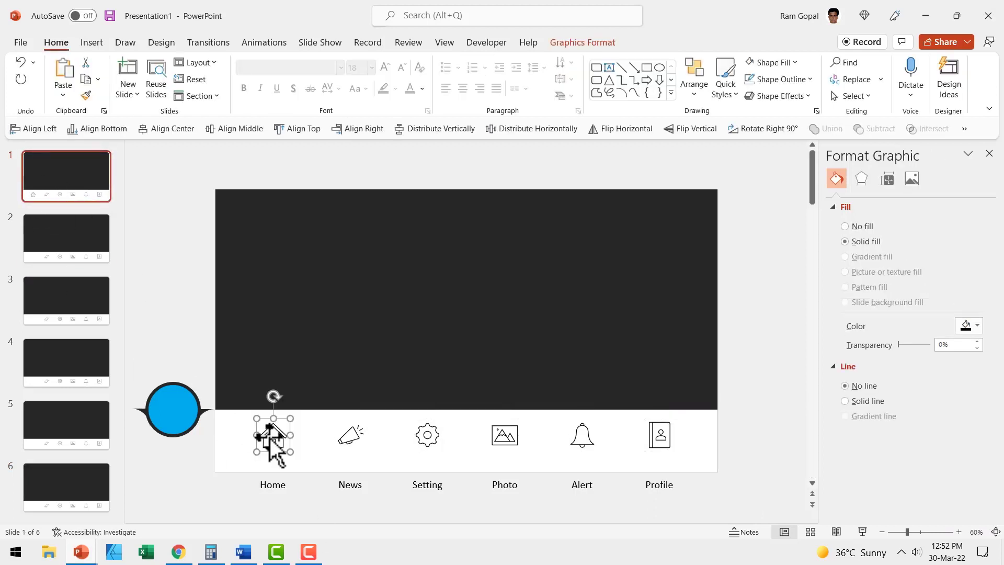
left_click(59, 250)
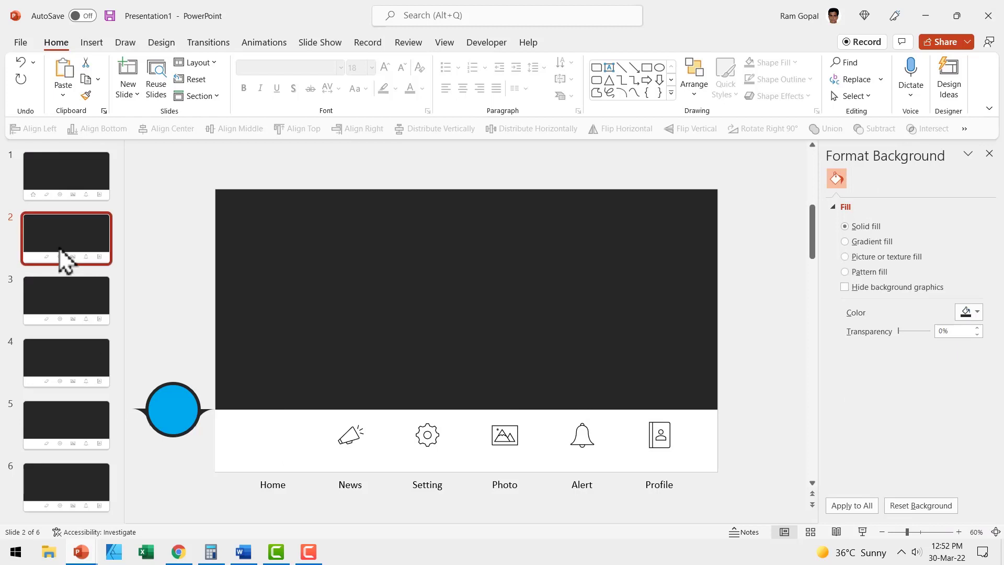
key("ctrl+v")
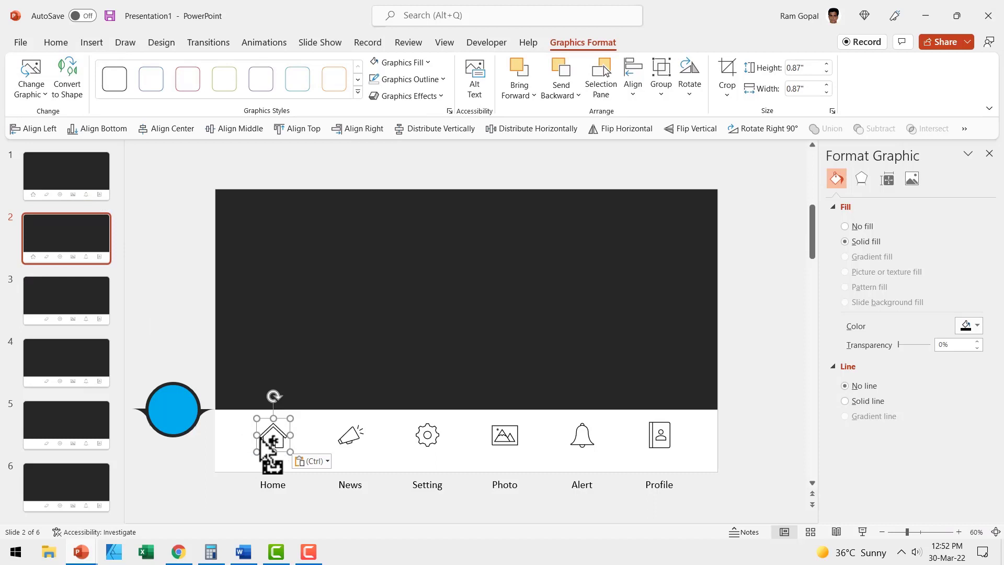
key("ctrl+k")
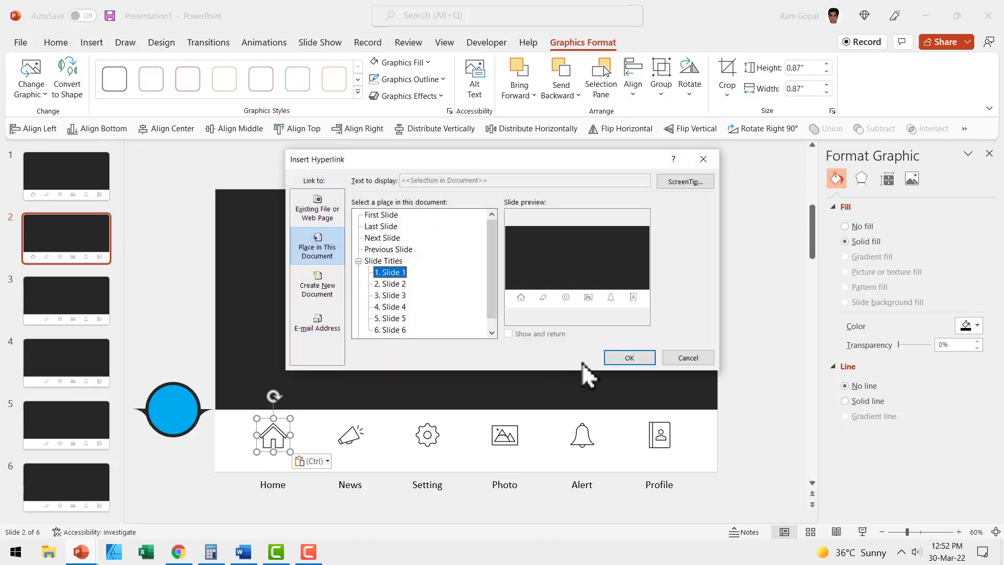
left_click(628, 359)
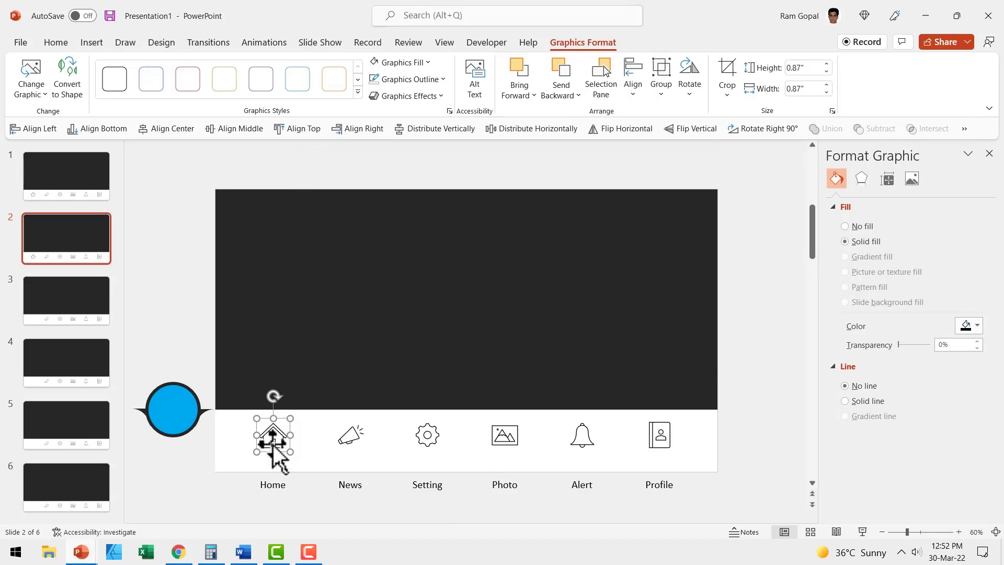
Paste the linked Home icon onto slides 3, 4, 5 and 6.
left_click(83, 320)
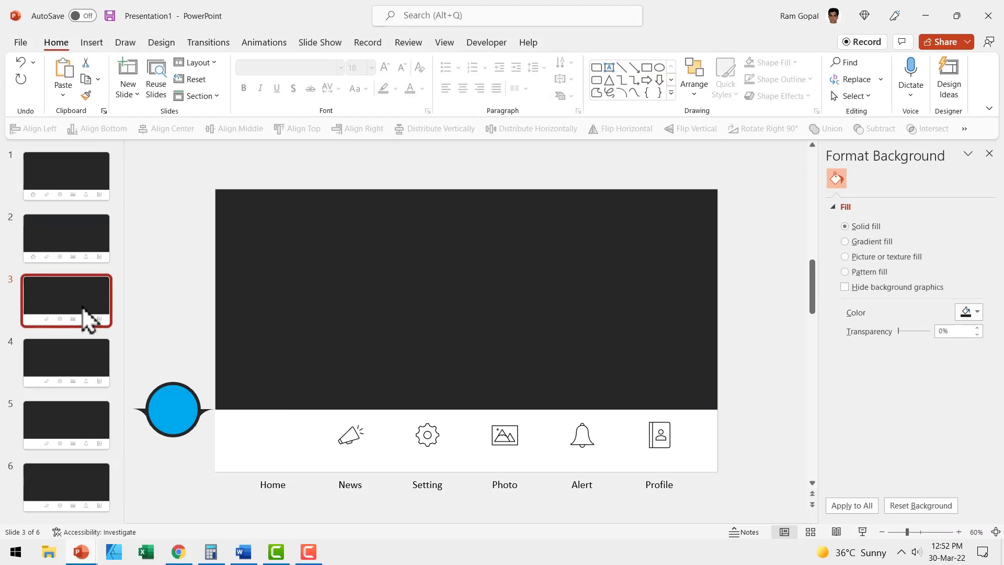
key("ctrl+v")
left_click(77, 374)
key("ctrl+v")
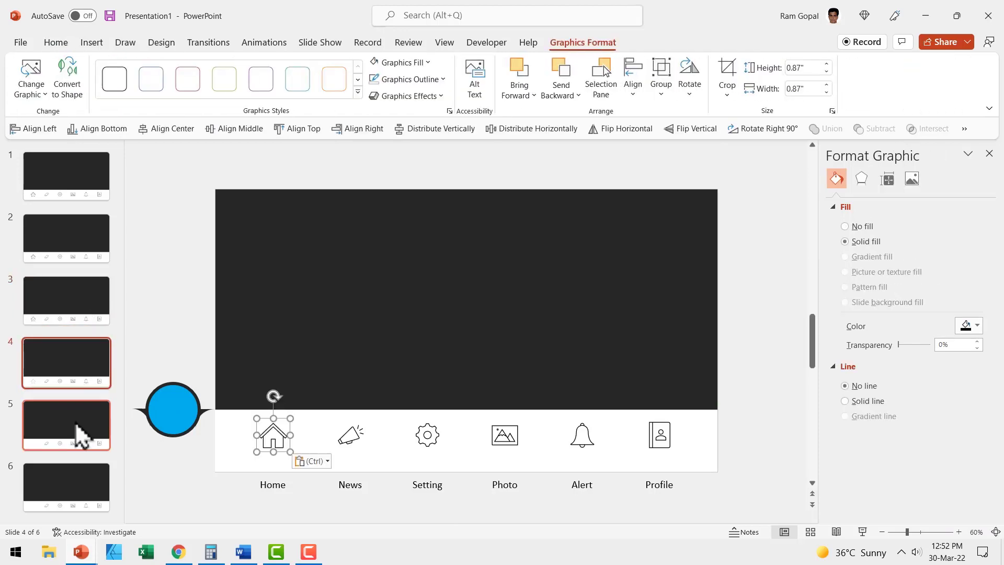
left_click(74, 425)
key("ctrl+v")
left_click(68, 494)
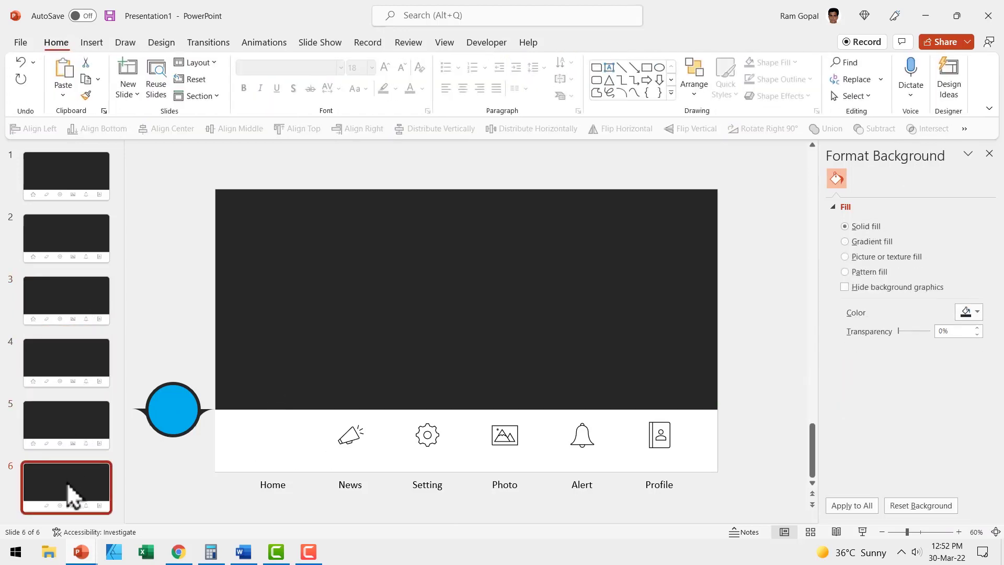
key("ctrl+v")
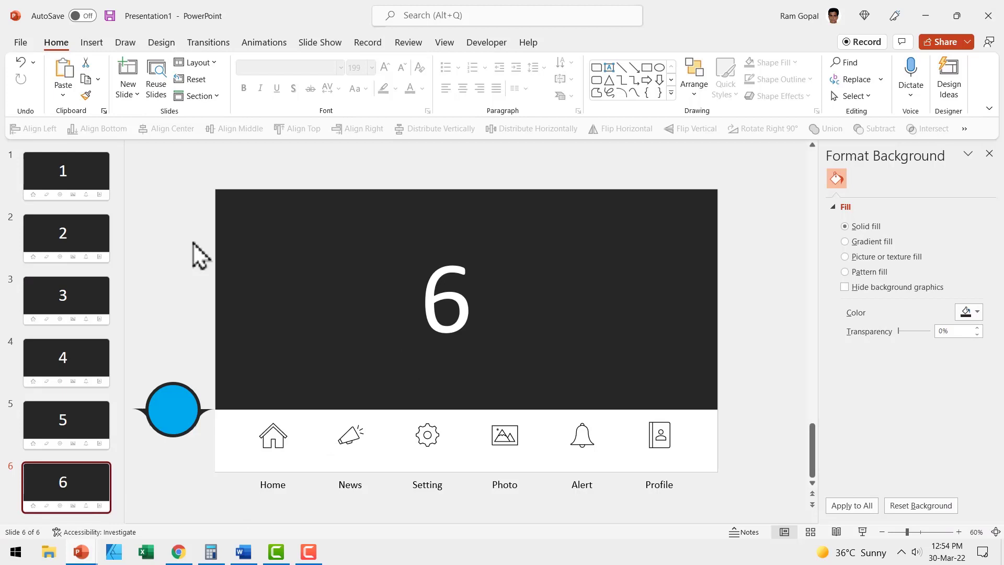
Run the slide show from slide 1, testing the Setting, Alert, Profile, Home and News links.
left_click(459, 301)
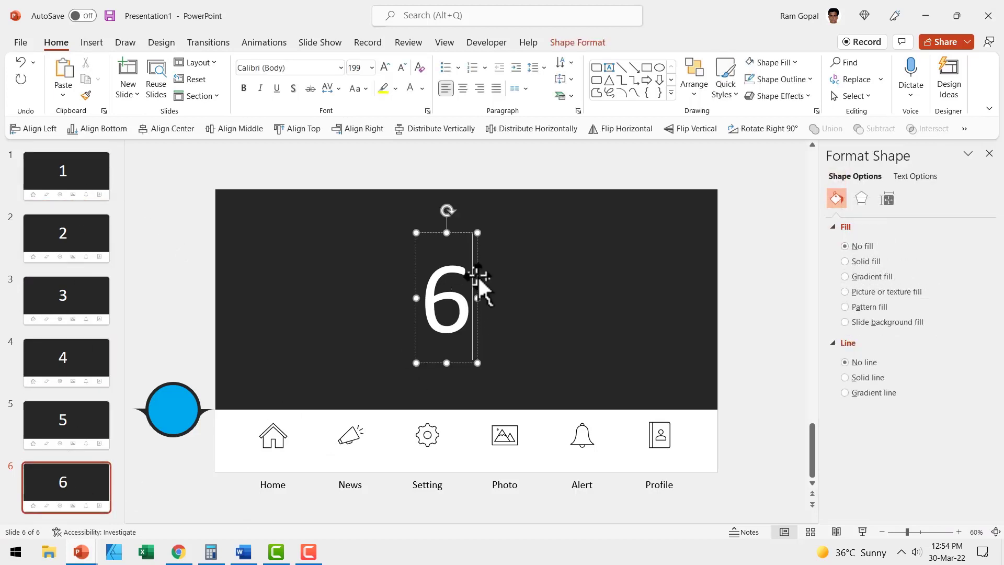
left_click(90, 181)
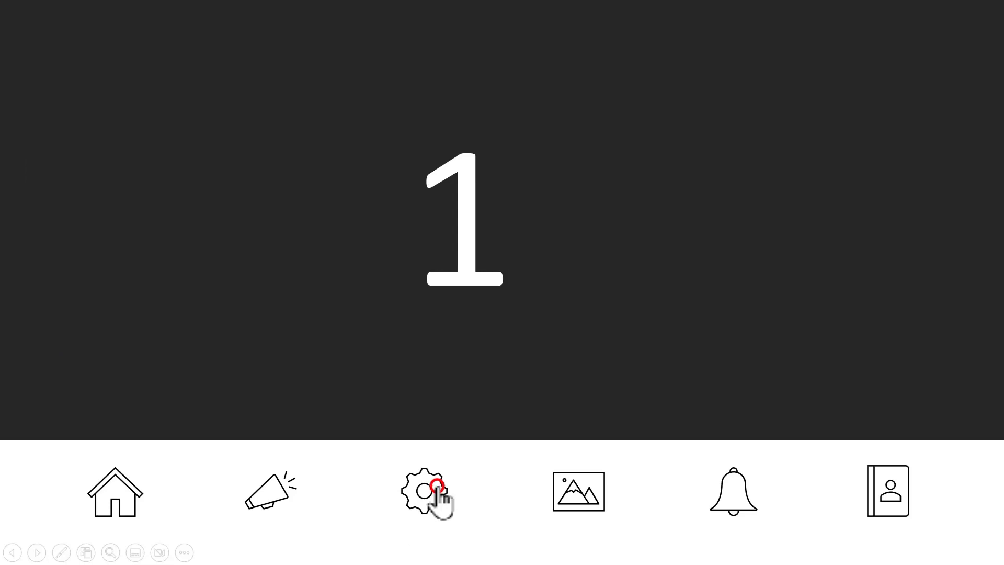
left_click(437, 486)
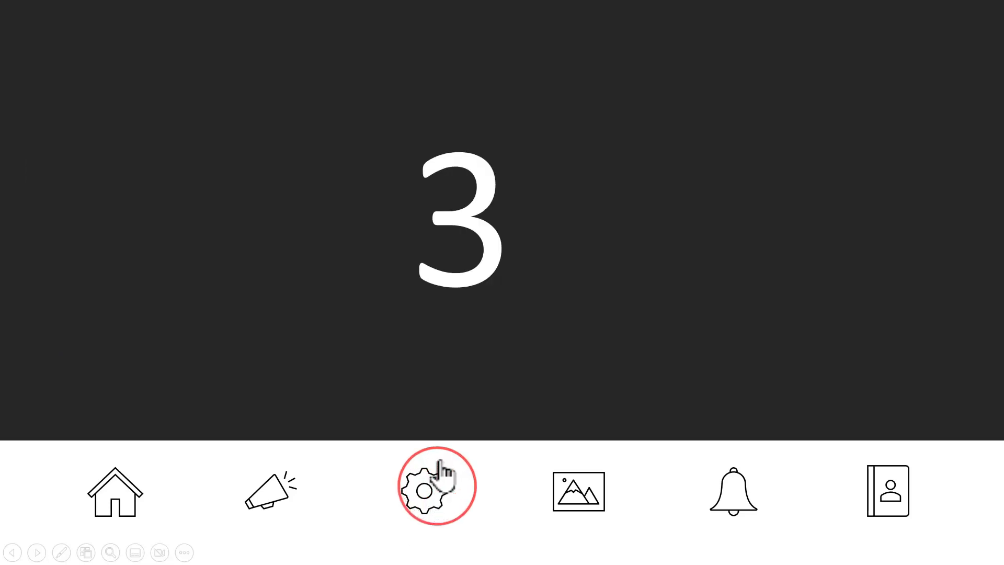
left_click(745, 493)
left_click(897, 496)
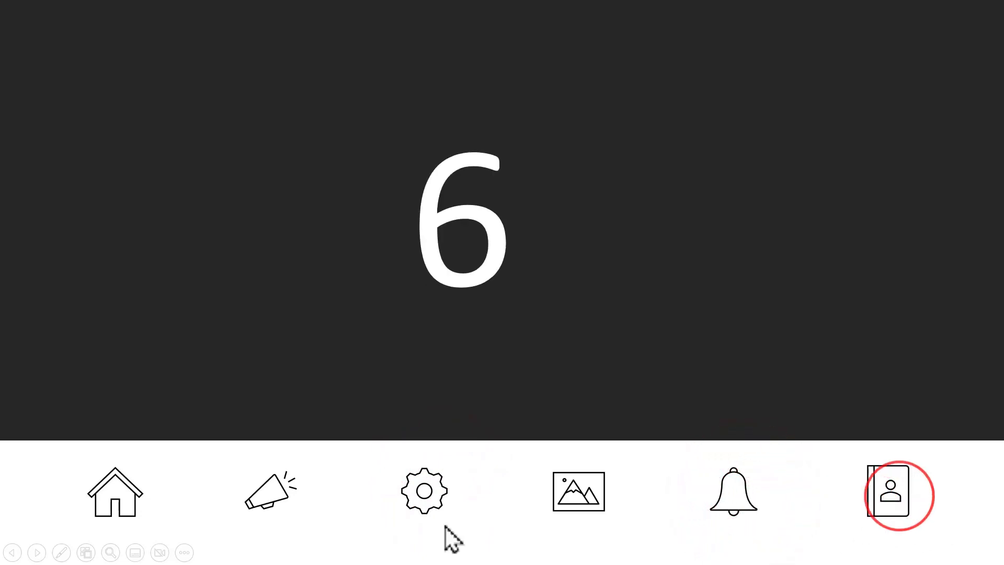
left_click(118, 491)
left_click(409, 489)
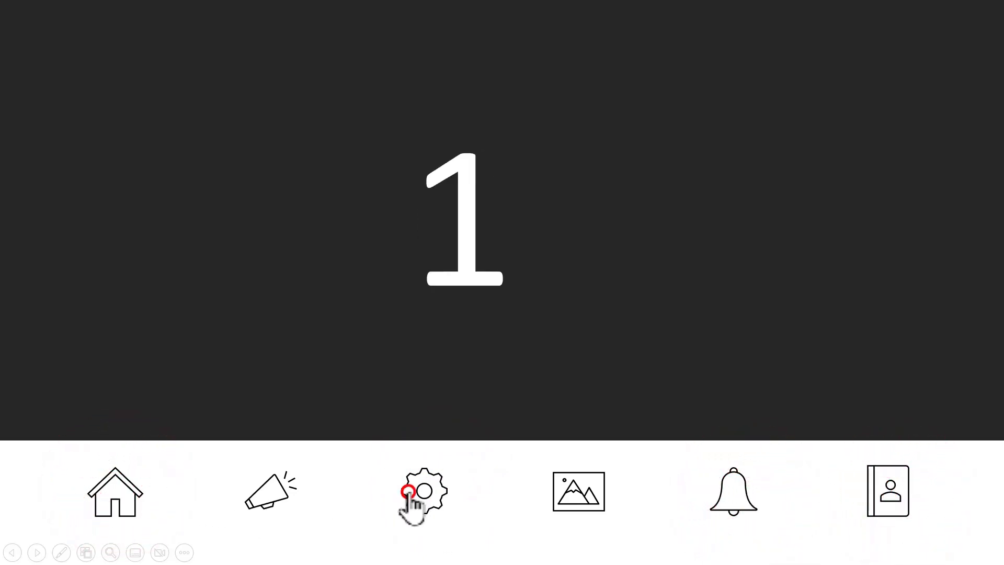
left_click(272, 494)
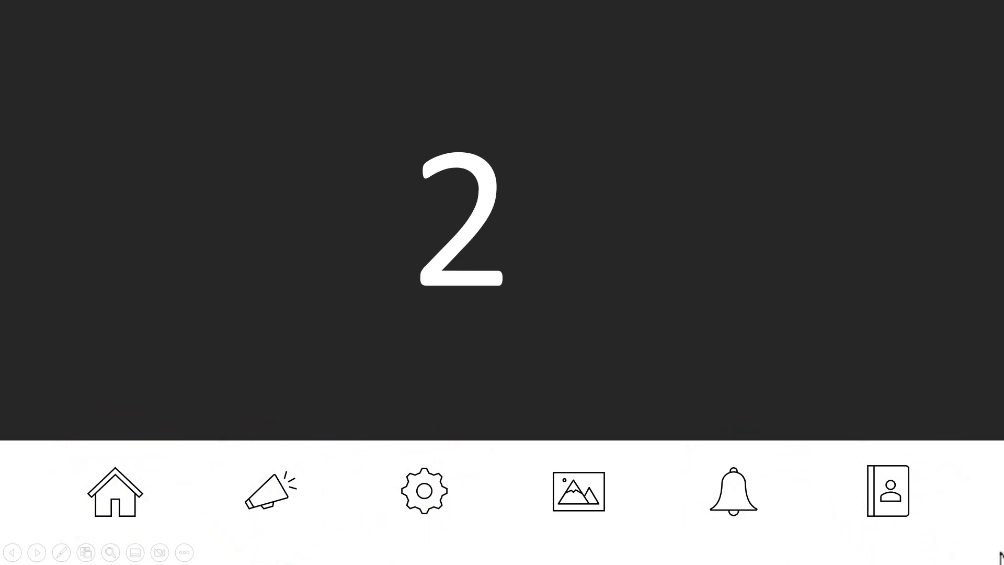
key("Escape")
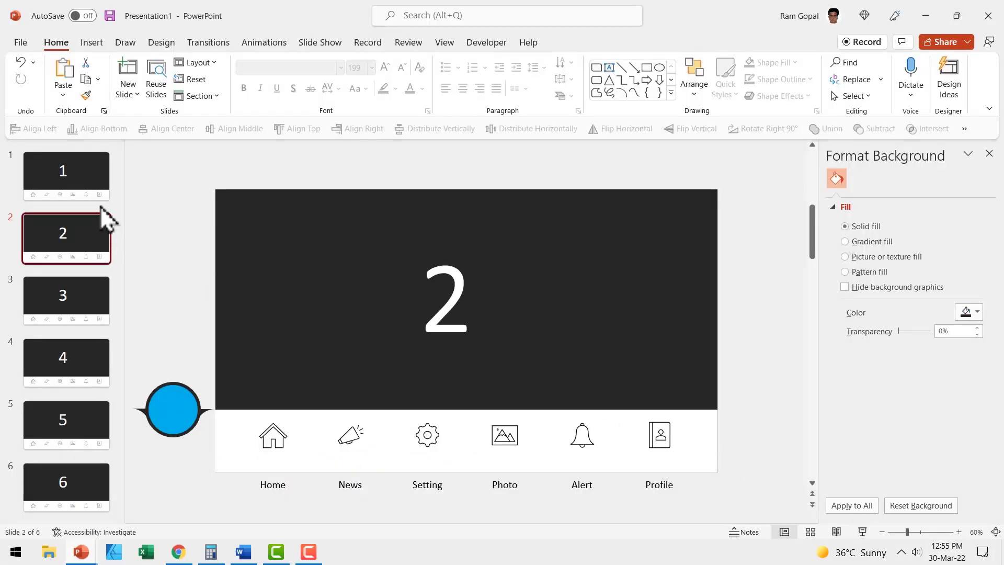
Go back to slide 1, selecting and then deselecting the white icon bar.
left_click(107, 190)
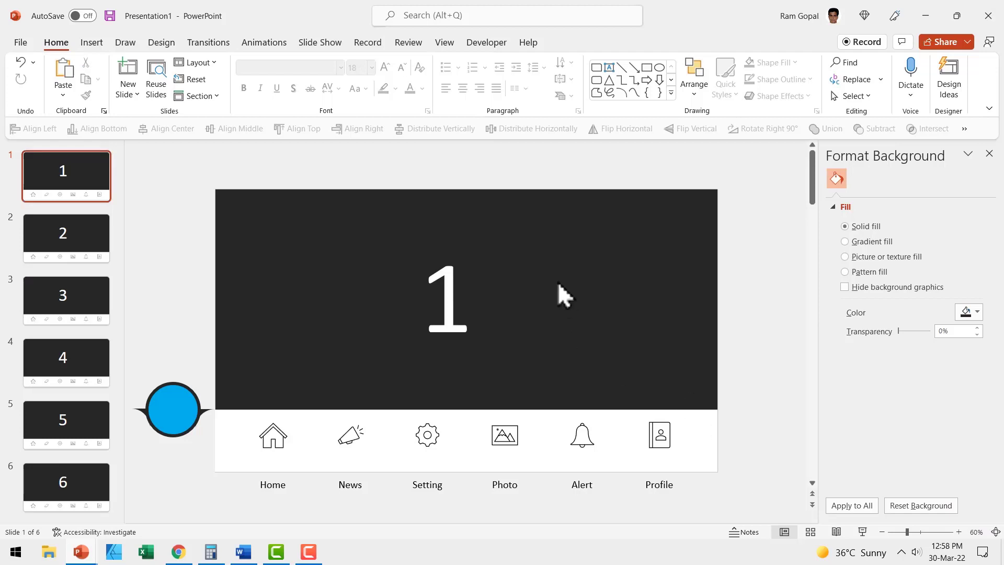
left_click(701, 429)
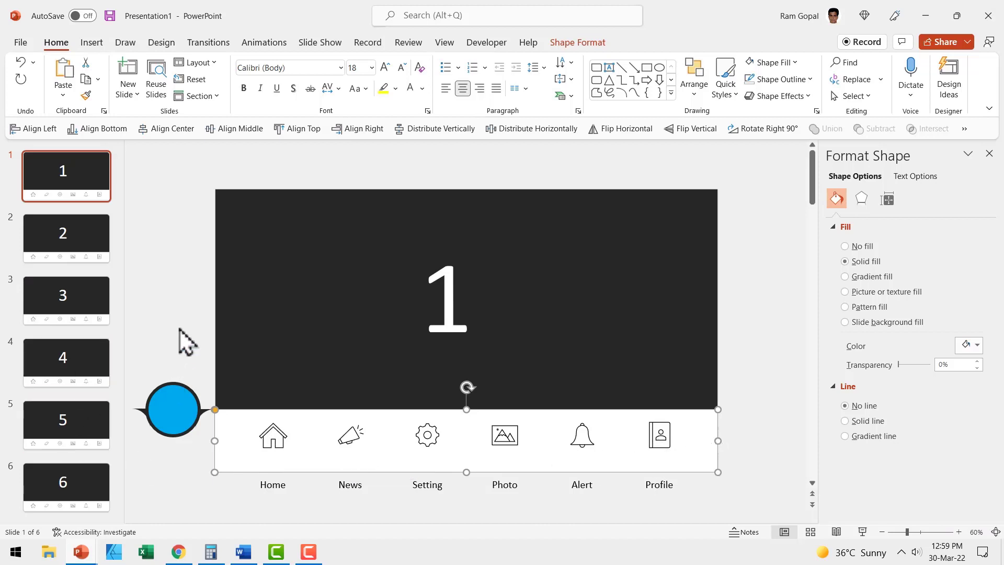
left_click(186, 343)
Centre the blue ball over Home, bring the Home icon to front and raise it inside.
left_click(172, 407)
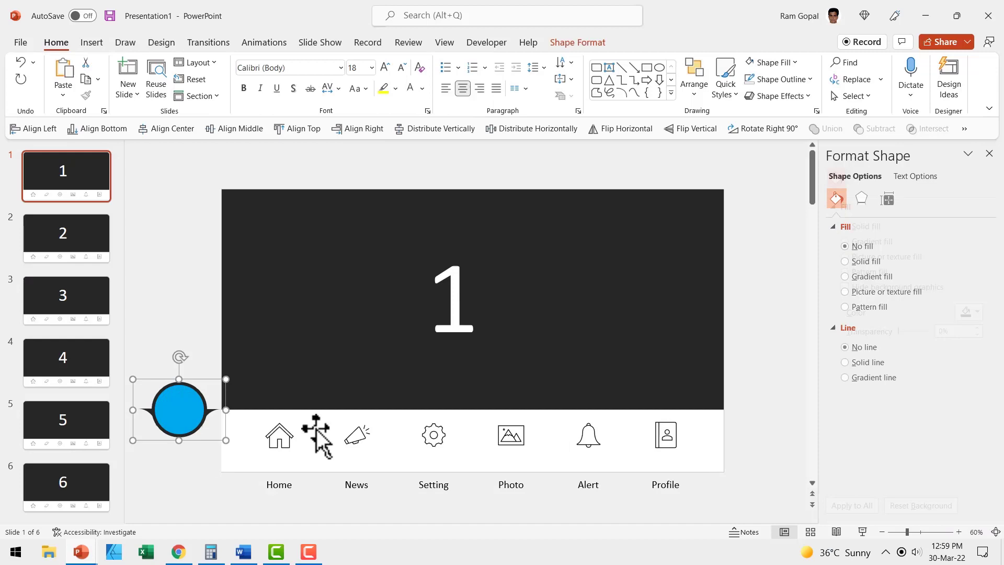
key("Right")
key("Right")
key("Right")
key("Right")
key("Right")
key("Right")
key("Right")
key("Right")
key("Right")
key("Right")
key("Right")
key("Right")
key("Right")
key("Right")
key("Right")
key("Right")
key("Right")
key("Right")
key("Right")
key("Right")
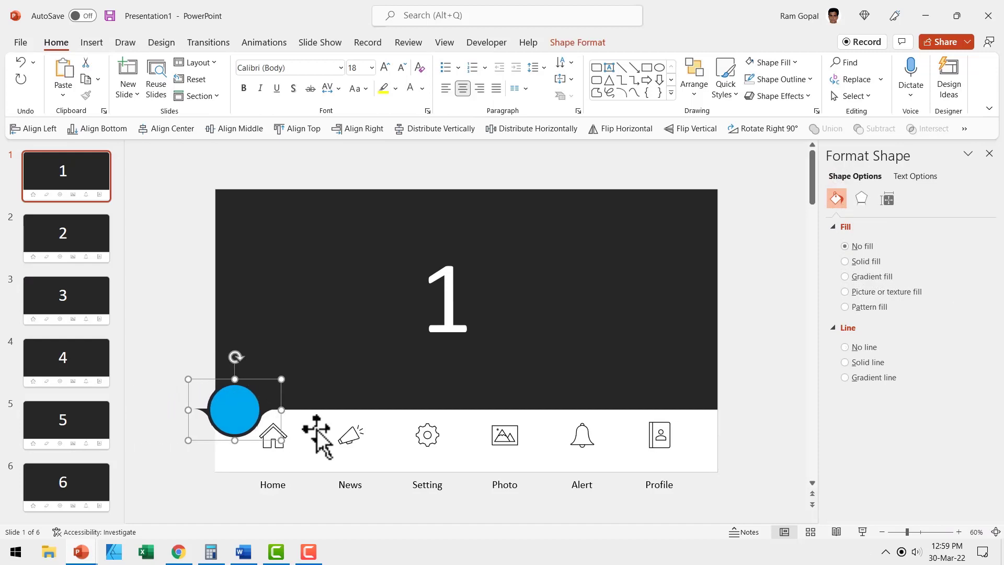
key("Right")
key("Right")
key("Right")
key("Right")
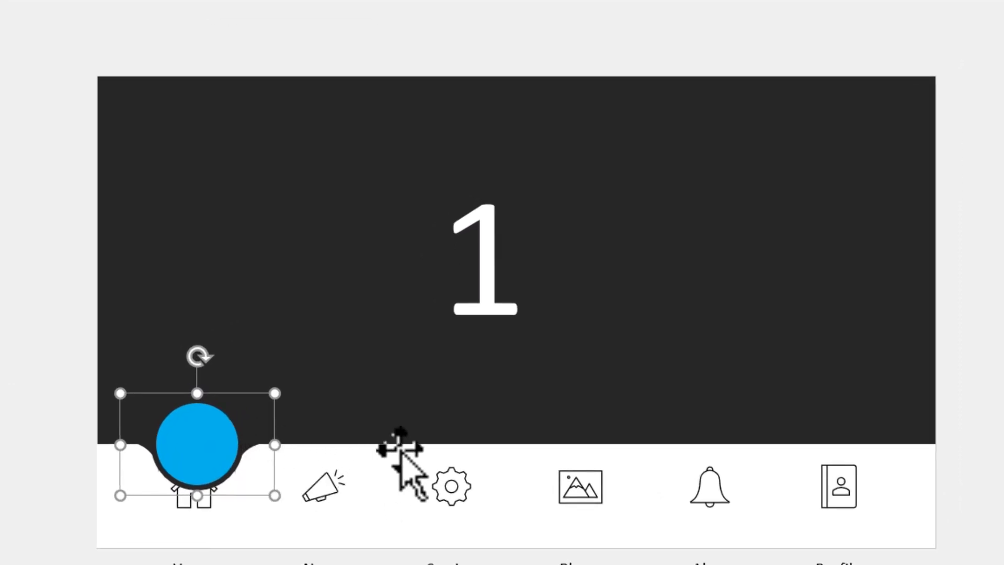
left_click(217, 461)
right_click(218, 459)
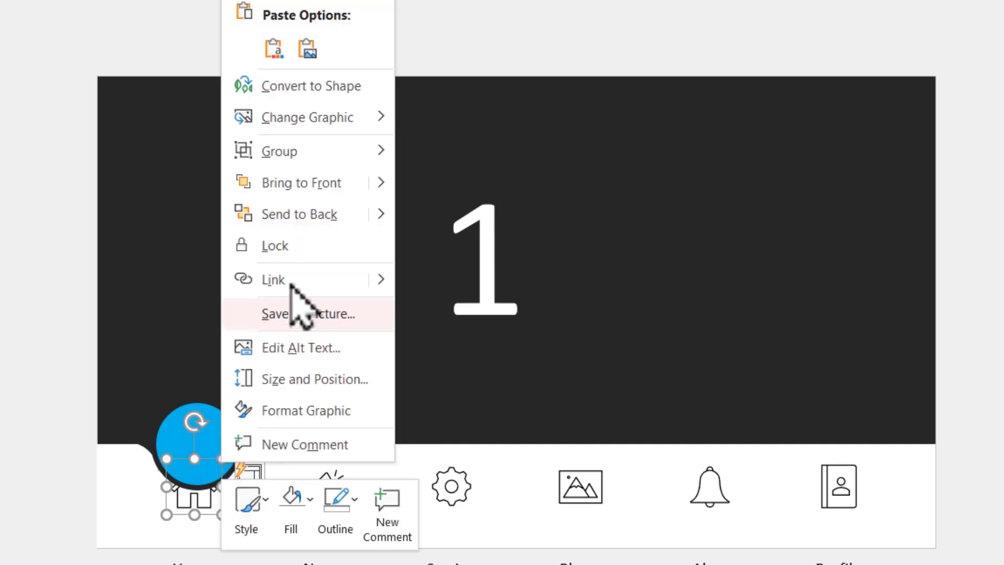
left_click(312, 183)
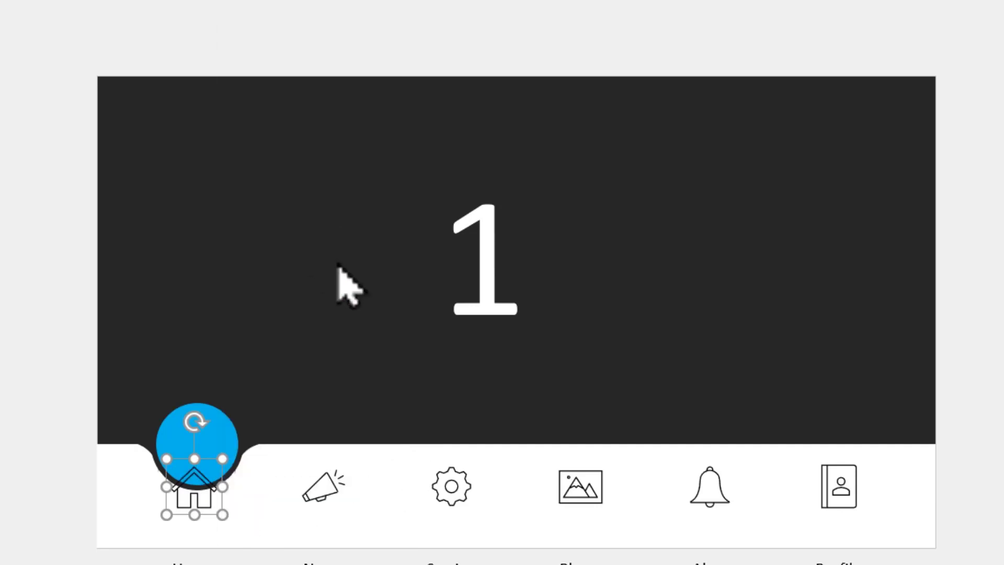
key("Up")
key("Up")
key("Up")
key("Up")
key("Up")
key("Up")
key("Up")
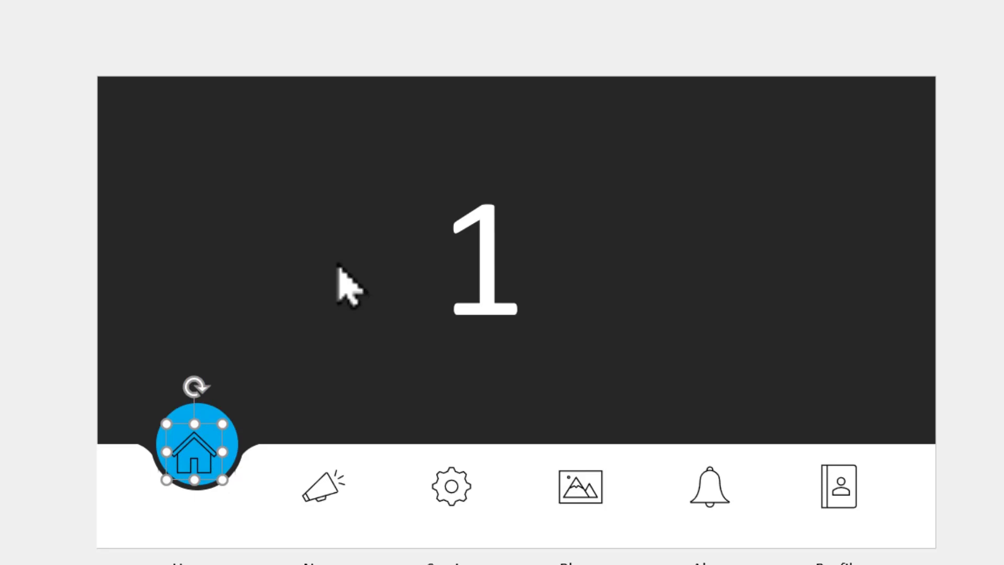
key("Up")
key("Up")
key("Up")
key("Up")
key("Up")
key("Up")
key("Up")
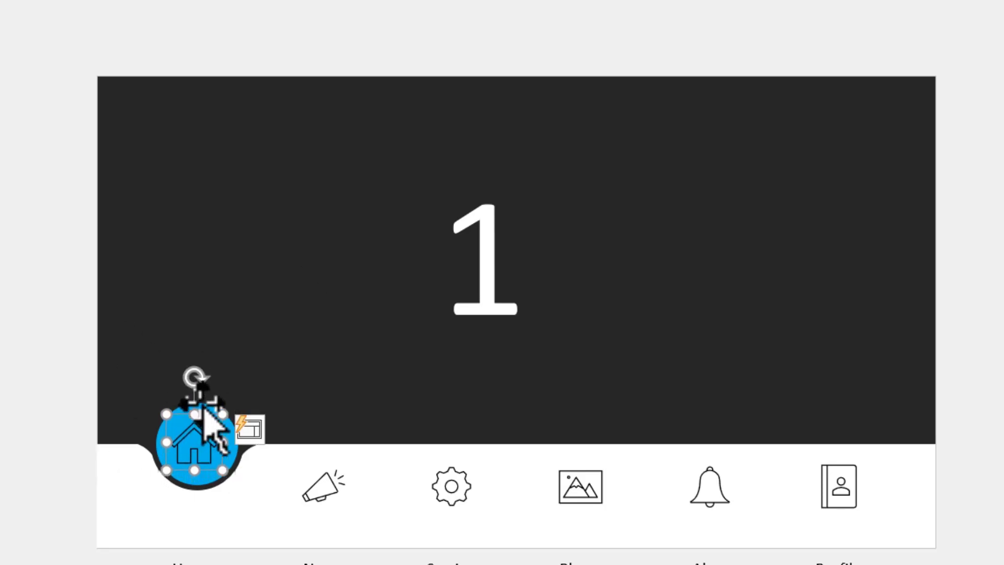
left_click(235, 418)
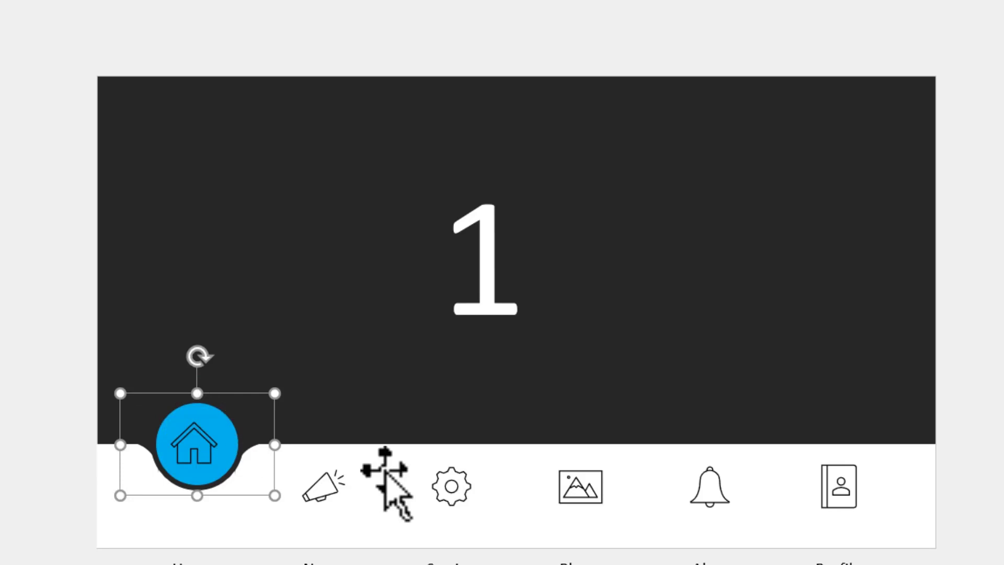
key("Left")
key("Left")
key("Left")
key("Left")
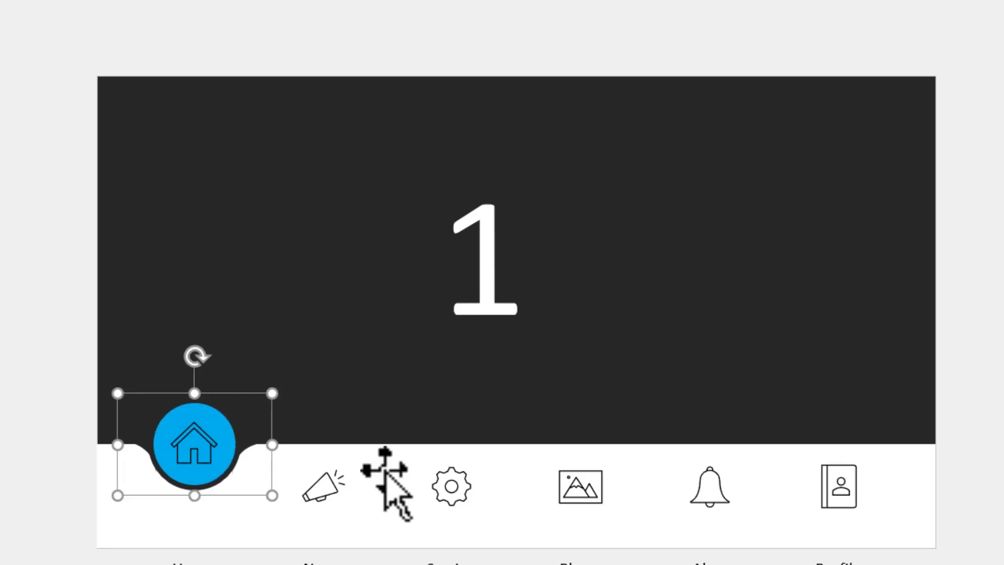
left_click(139, 493)
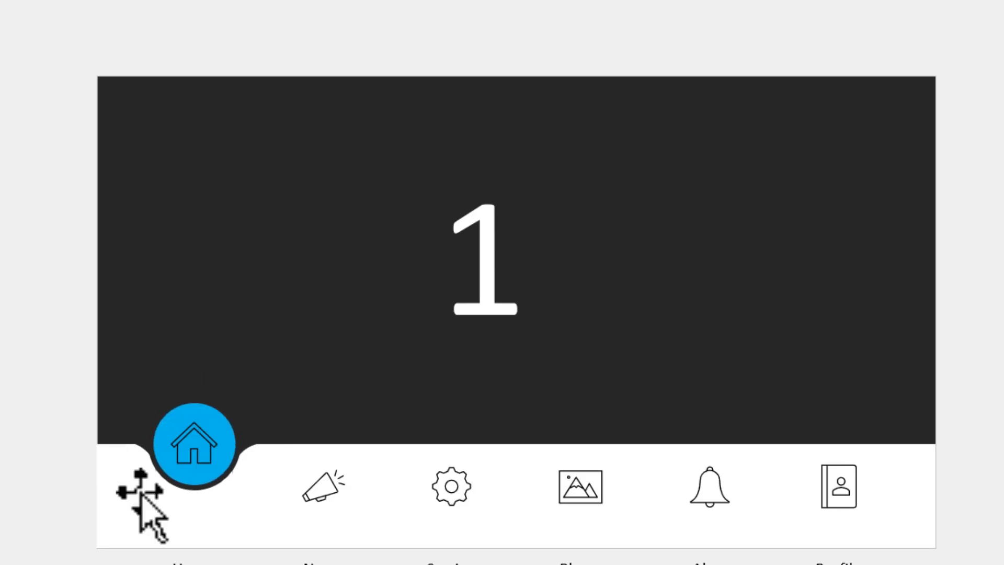
Raise the Home label so it sits just beneath the blue ball.
left_click(217, 560)
scroll(217, 557, "down", 1)
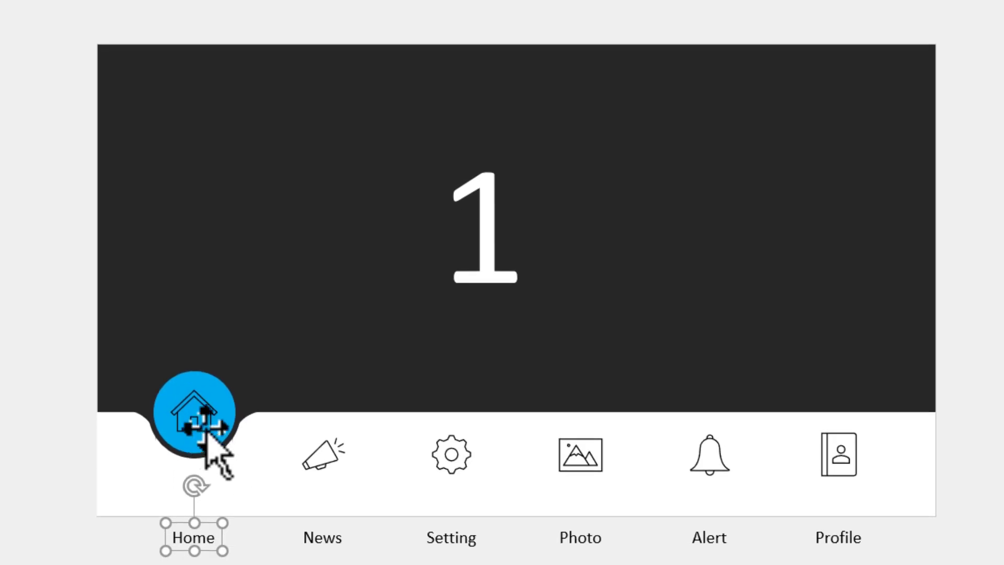
key("Up")
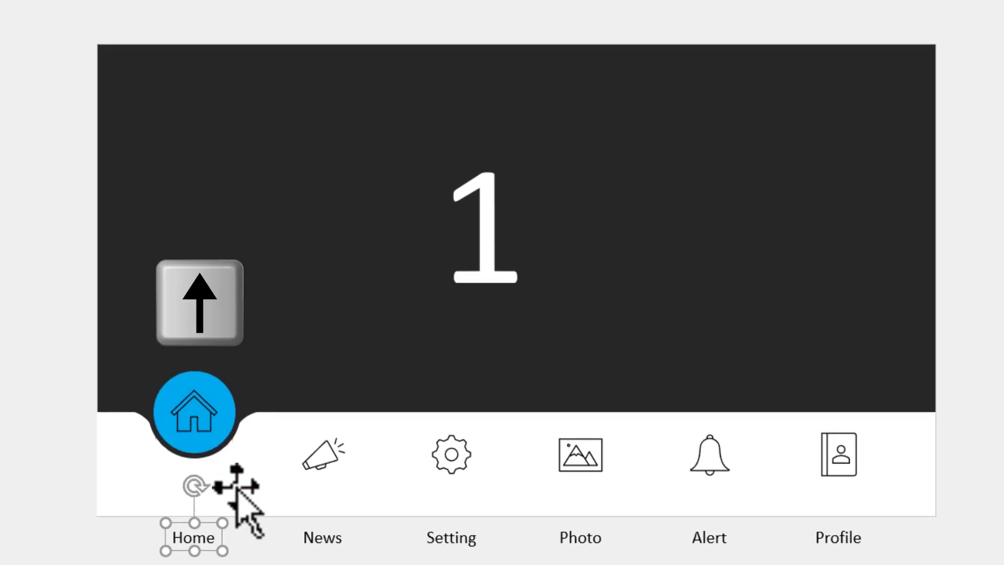
key("Up")
key("Up")
key("Up")
key("Up")
key("Up")
key("Up")
key("Up")
key("Up")
key("Up")
key("Up")
key("Up")
key("Up")
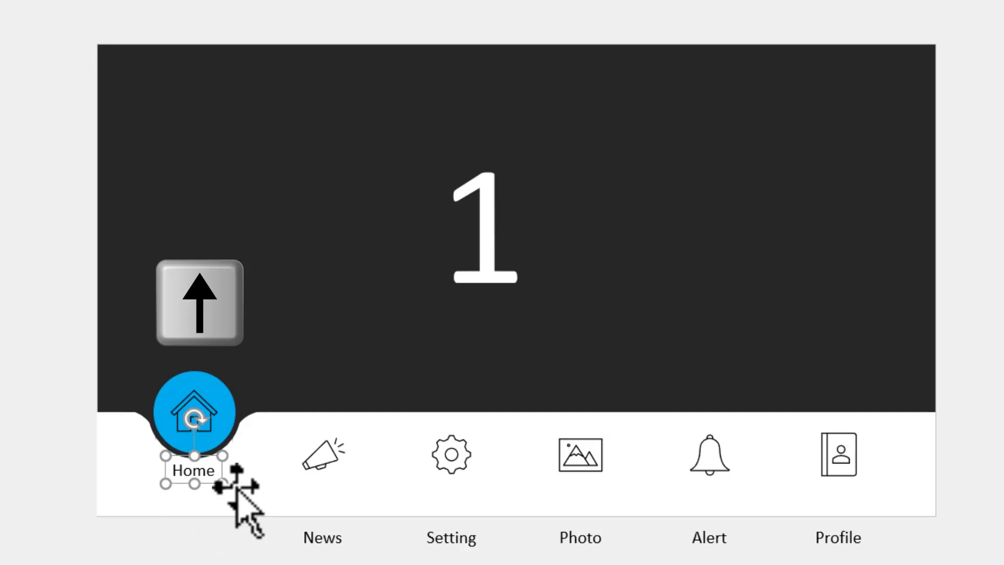
key("Down")
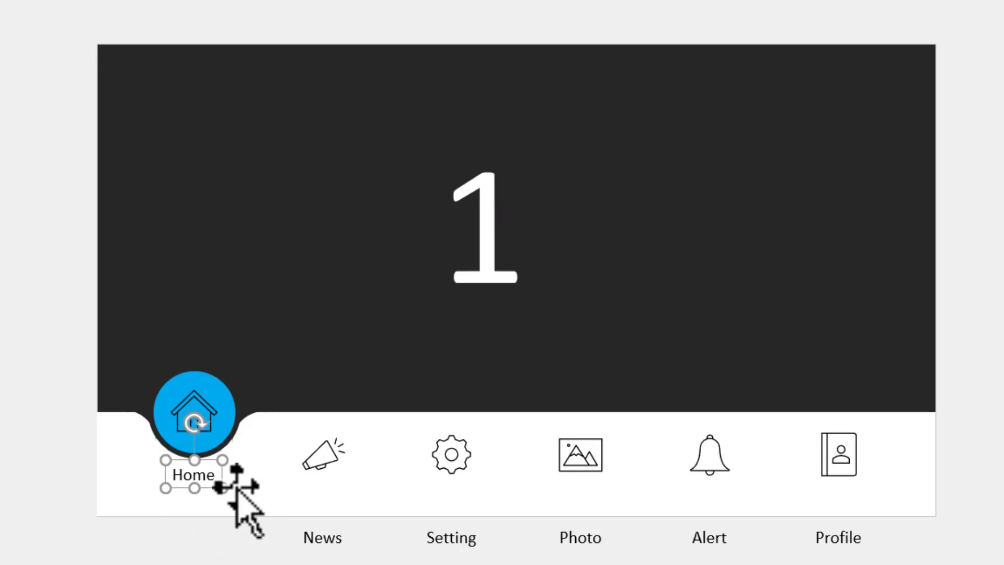
left_click(37, 297)
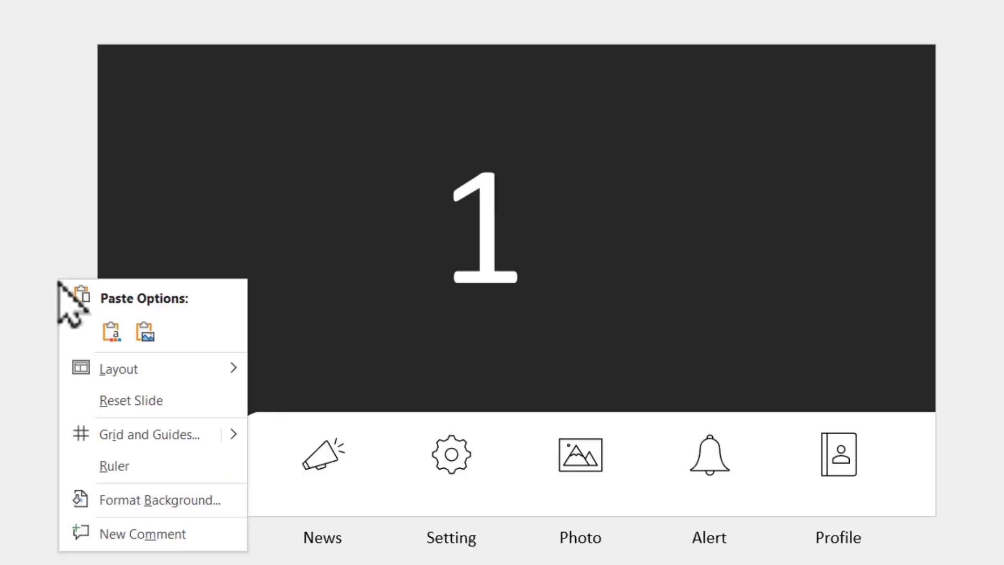
Show guides, align two horizontal guides with the bar and vertical guides through the icons.
mouse_move(233, 435)
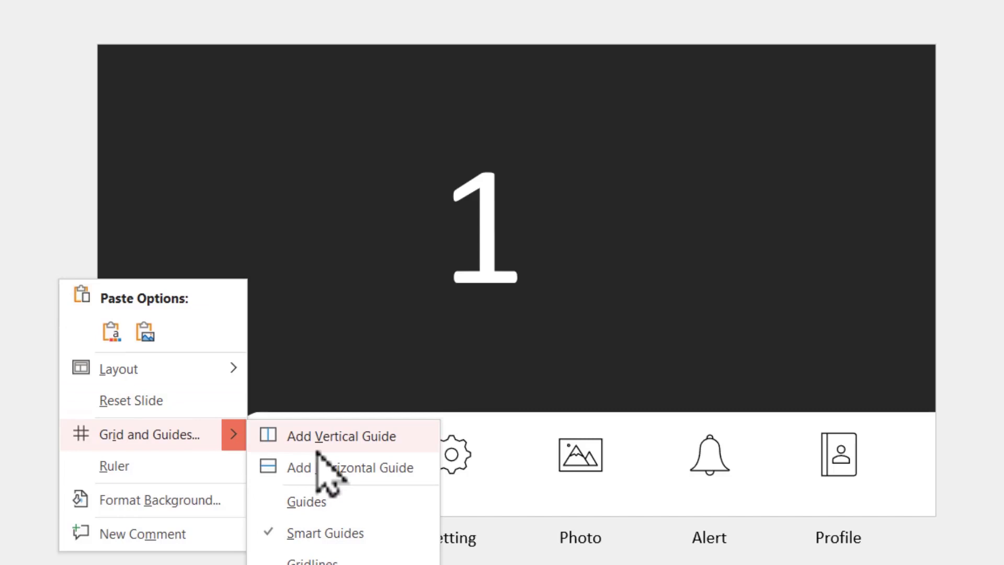
left_click(335, 467)
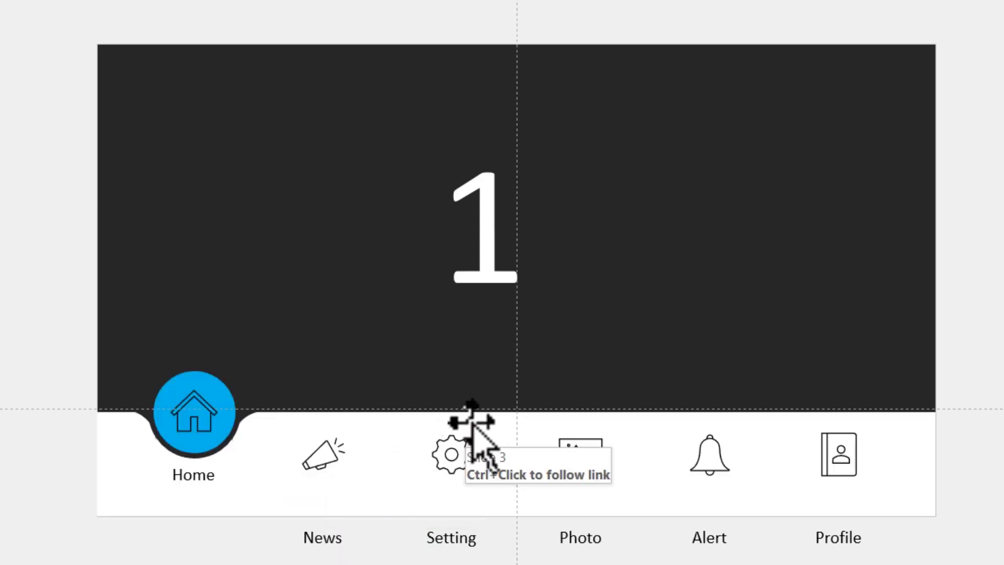
left_click_drag(956, 409, 956, 411)
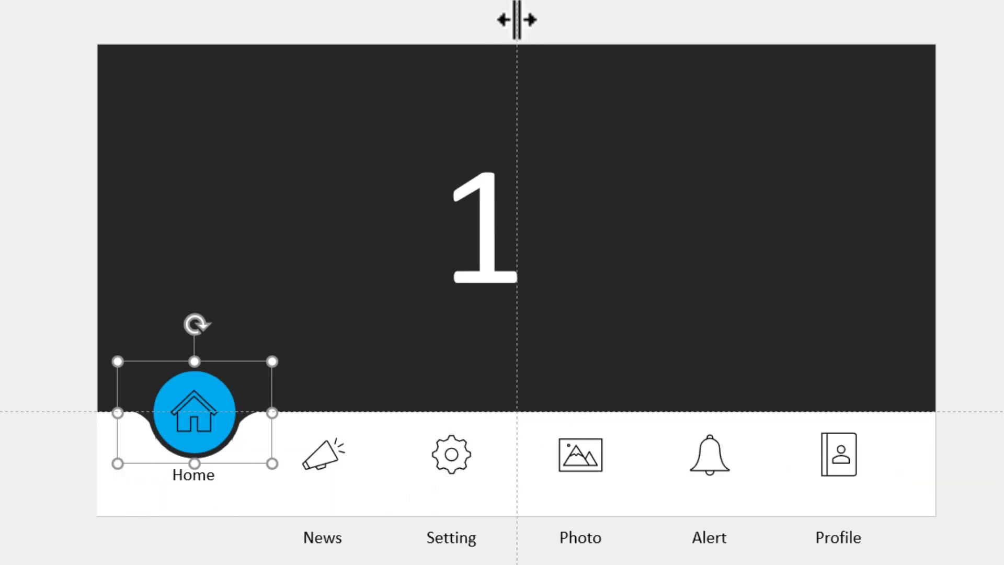
left_click_drag(517, 20, 326, 46)
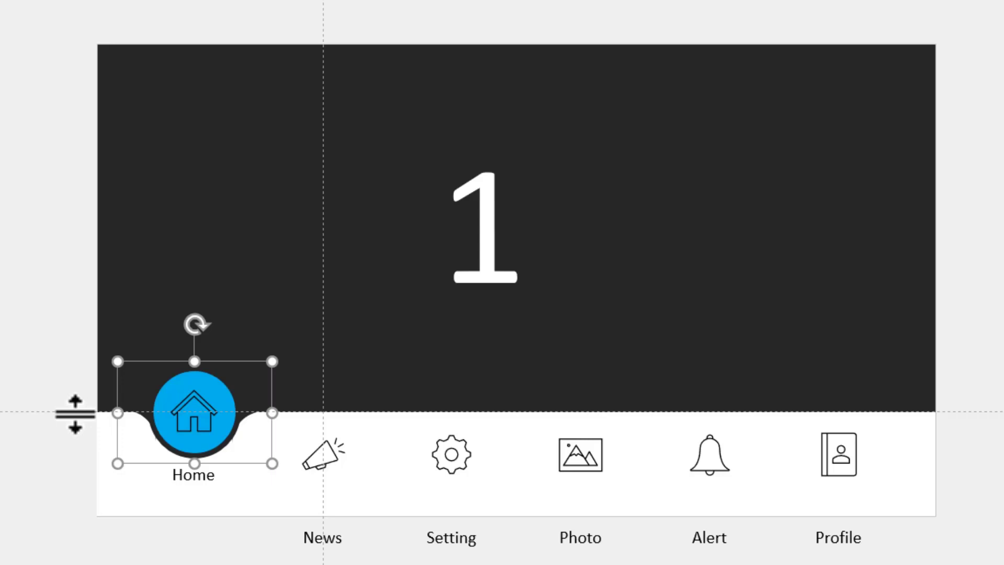
left_click_drag(74, 413, 69, 482)
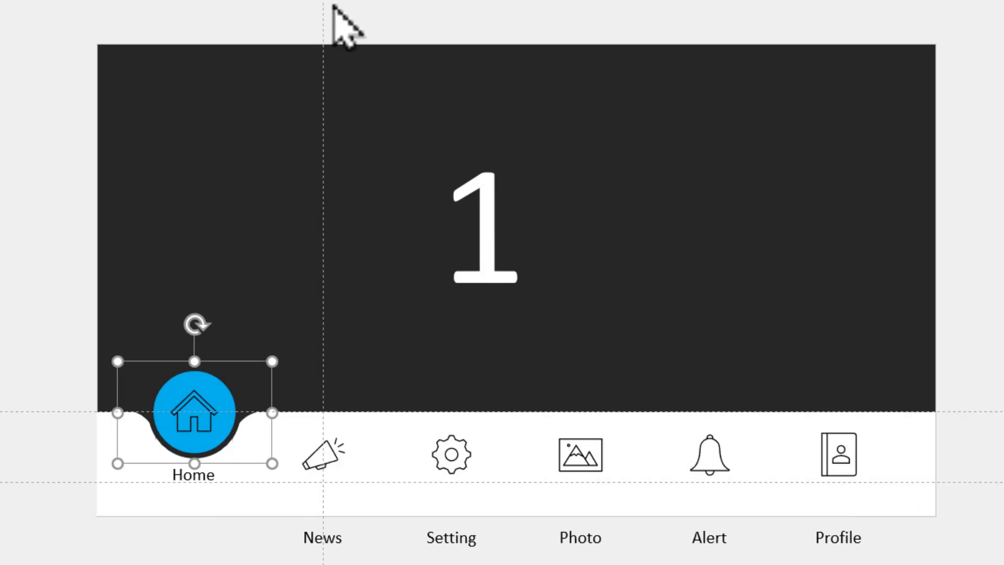
left_click_drag(323, 11, 710, 42)
left_click_drag(709, 21, 839, 55)
On slide 2, centre the blue ball on News, raise the megaphone into it and lift its label.
key("Escape")
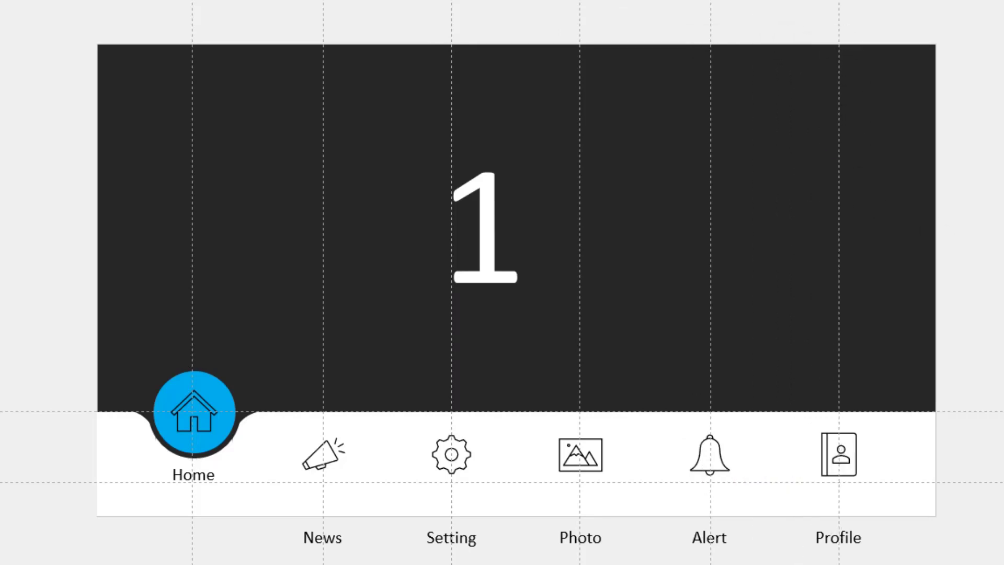
key("Page_Down")
left_click(46, 426)
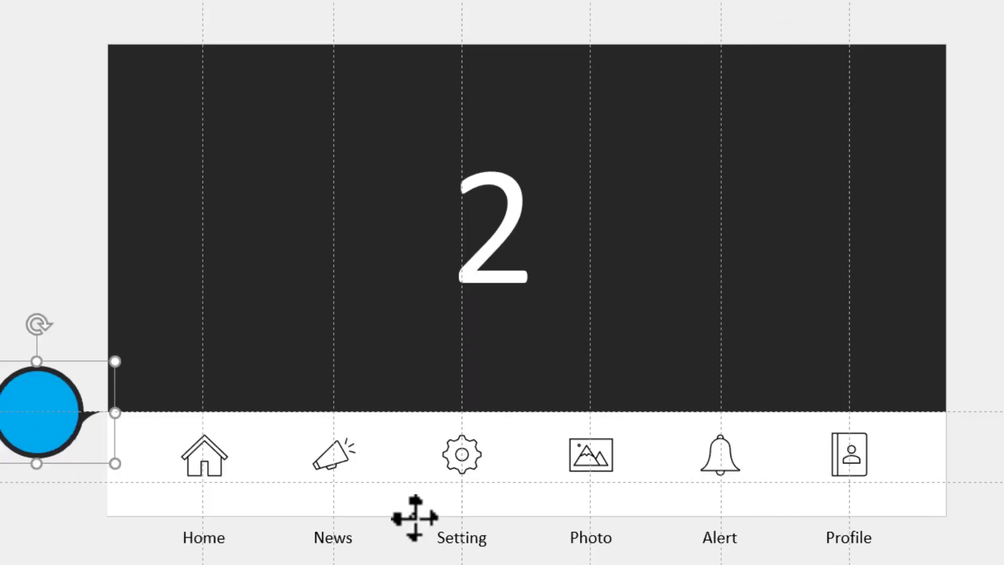
key("Right")
key("Right")
key("Right")
key("Right")
key("Right")
key("Right")
key("Right")
key("Right")
key("Right")
key("Right")
key("Right")
key("Right")
key("Right")
key("Right")
key("Right")
key("Right")
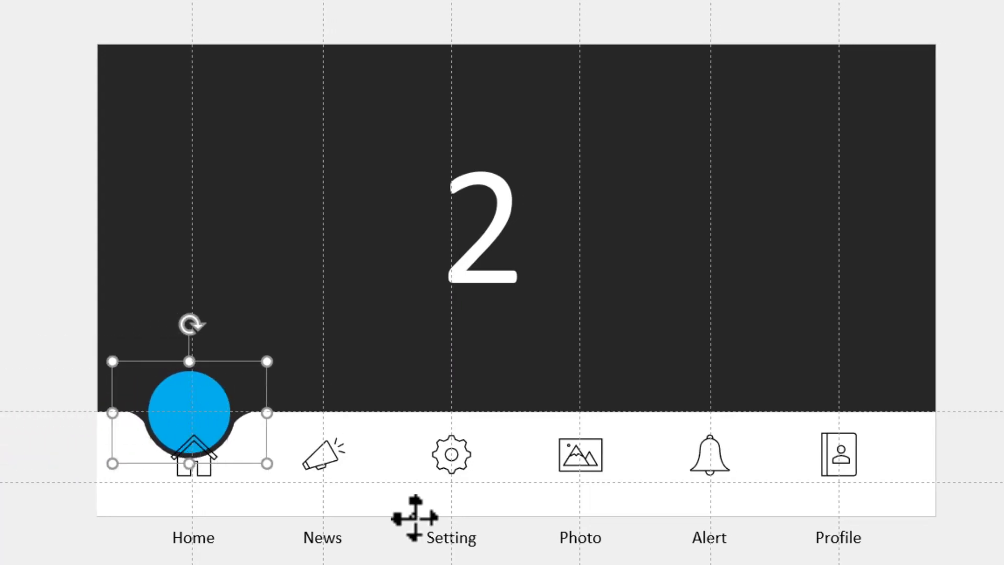
key("Right")
key("Right")
key("Right")
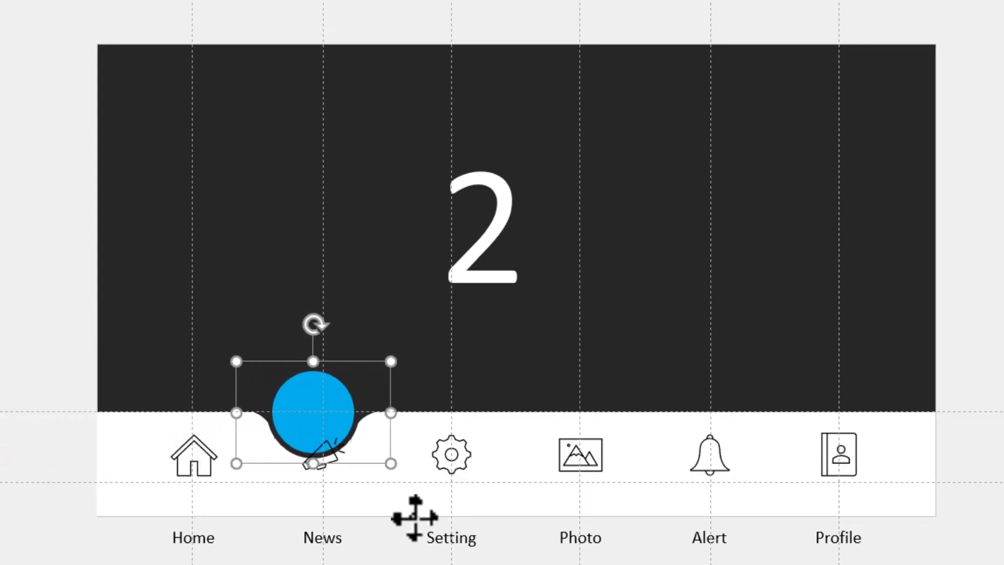
key("Right")
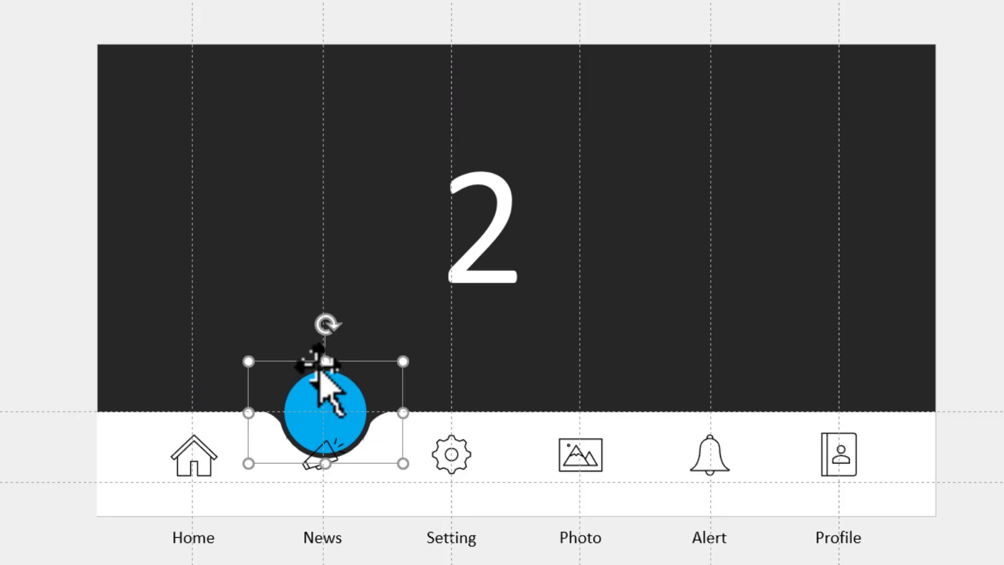
key("Left")
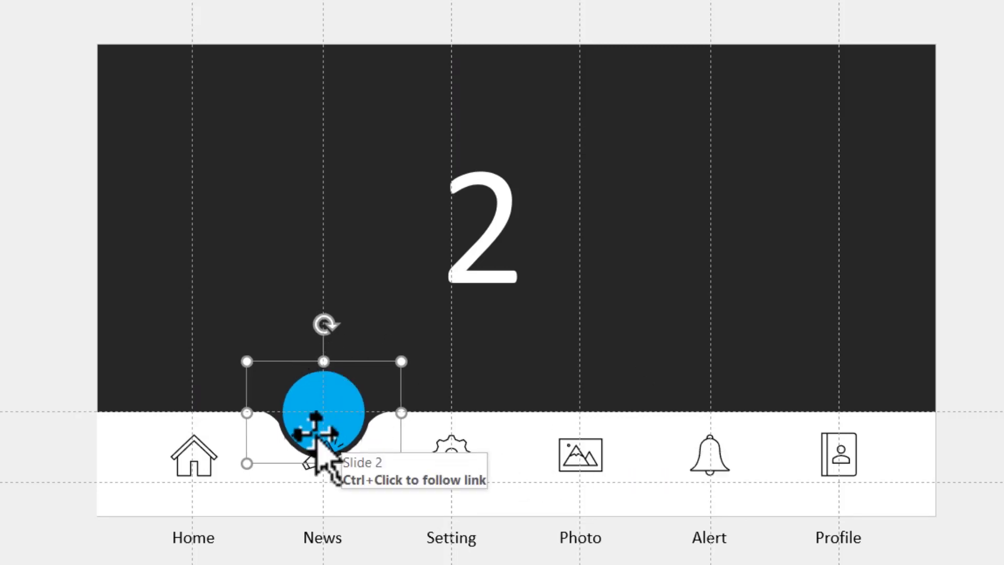
left_click(328, 458)
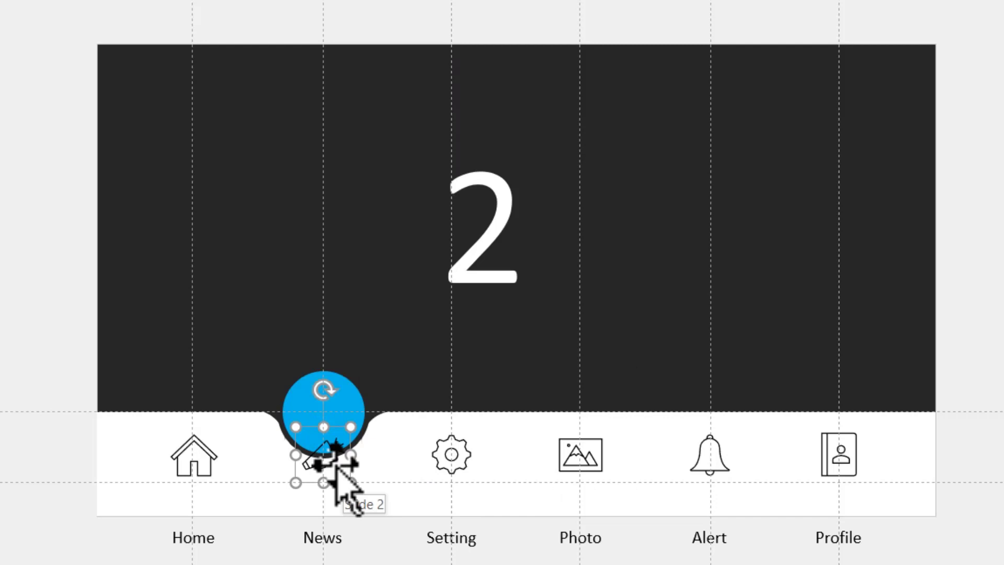
key("Up")
key("Up")
key("Up")
key("Up")
key("Up")
key("Up")
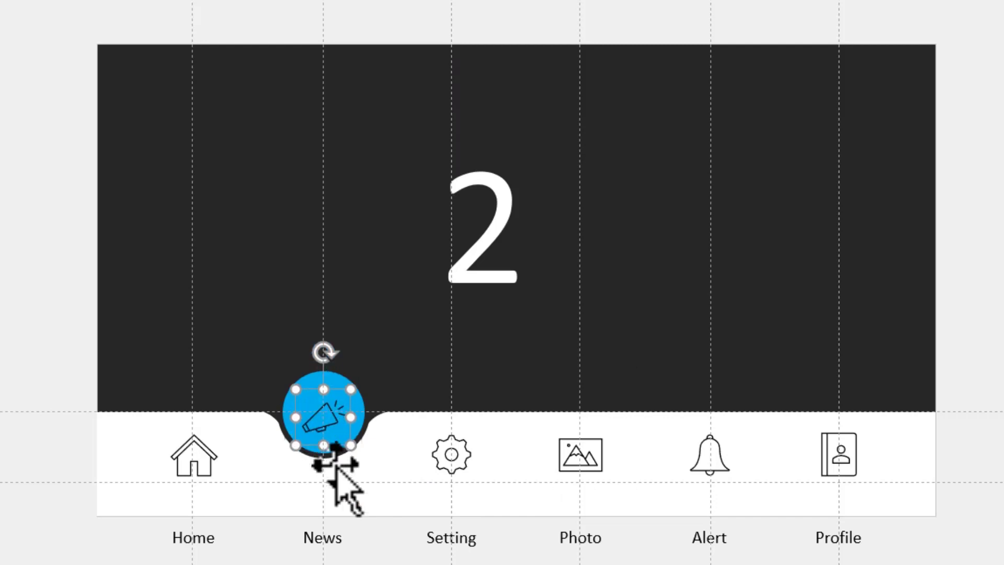
key("Up")
key("Up")
key("Up")
key("Up")
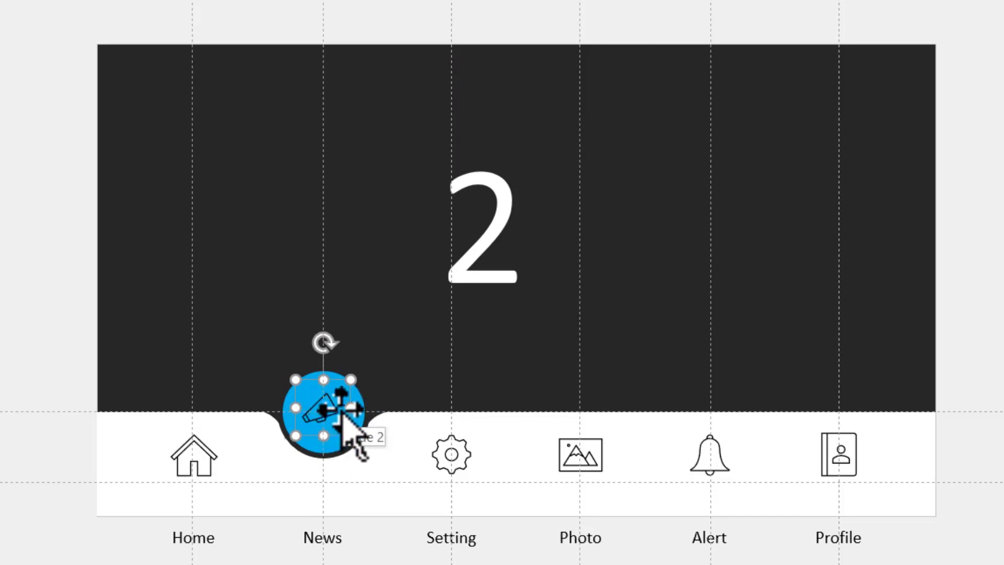
key("Tab")
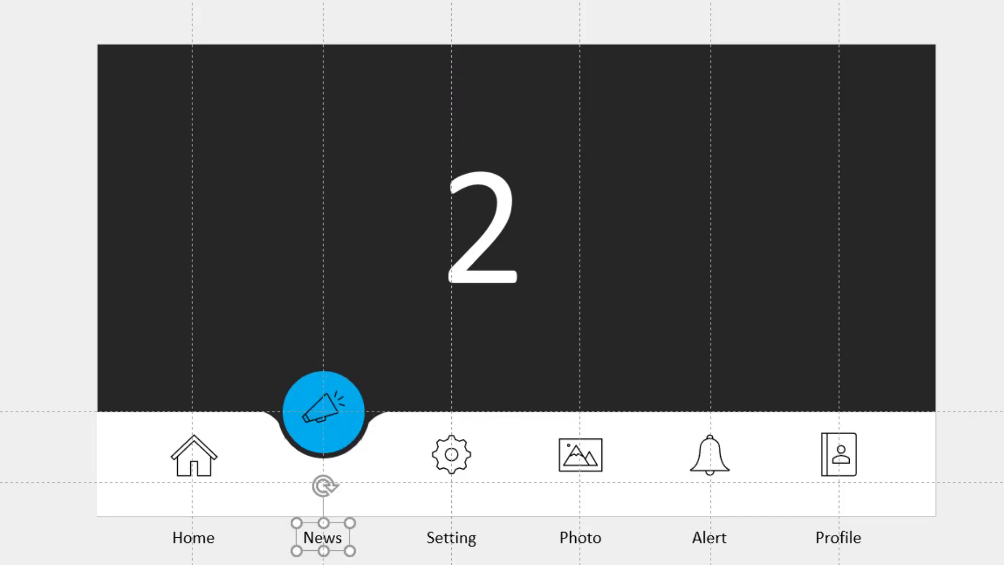
key("Up")
key("Up")
key("Up")
key("Up")
key("Up")
key("Up")
key("Up")
key("Up")
key("Up")
key("Up")
key("Up")
key("Up")
key("Up")
key("Up")
key("Up")
key("Up")
key("Up")
key("Up")
key("Up")
key("Up")
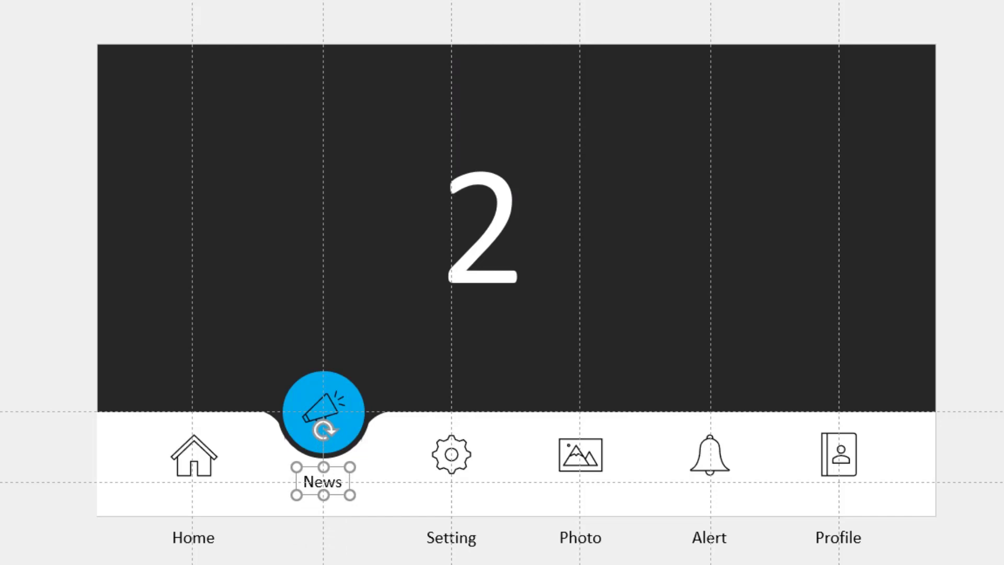
key("Up")
key("Up")
key("Up")
key("Up")
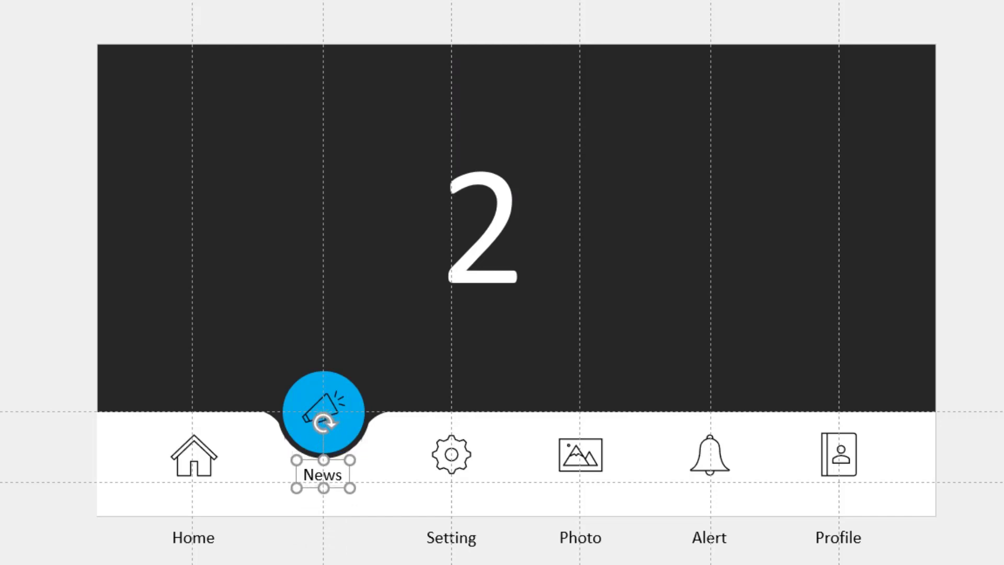
key("Down")
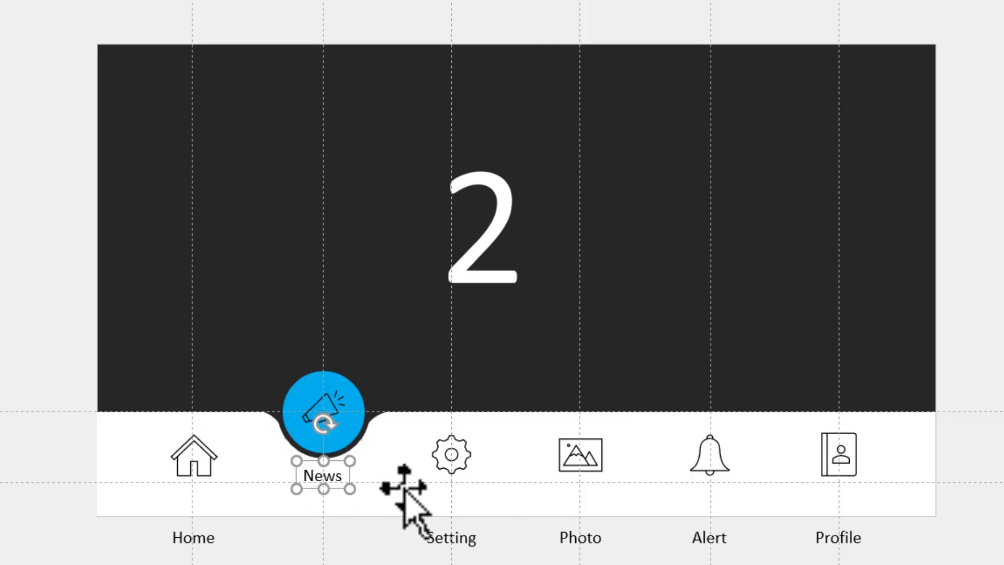
left_click(32, 366)
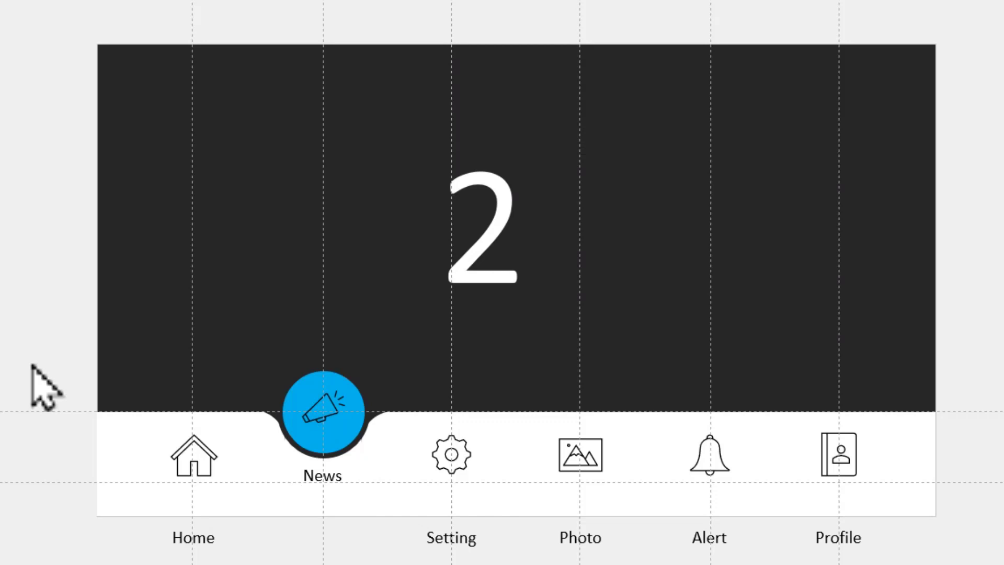
On slides 3–6, put the blue circle on Setting, Photo, Alert and Profile and raise their labels.
scroll(33, 366, "down", 1)
left_click(44, 410)
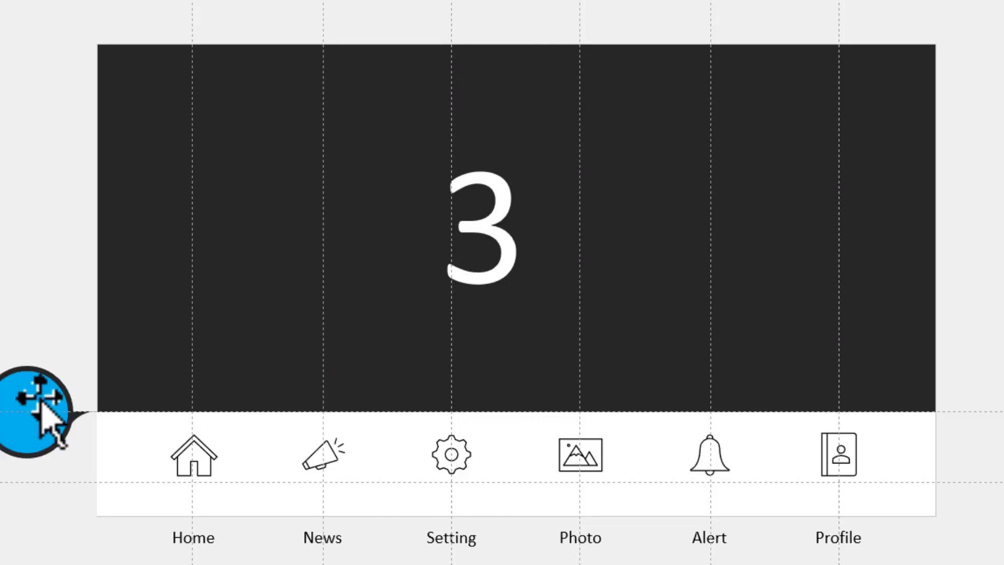
left_click_drag(39, 397, 461, 398)
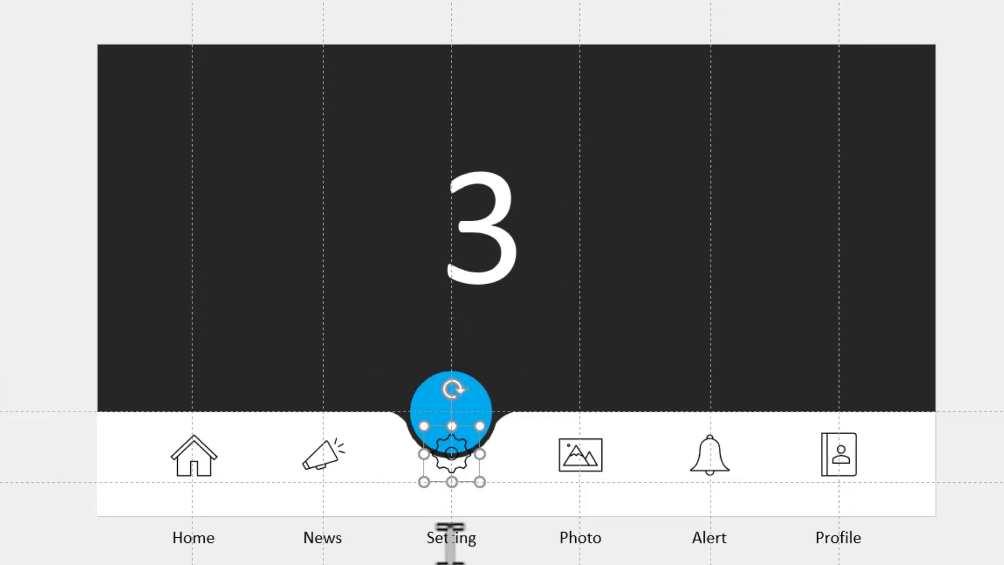
left_click_drag(460, 544, 494, 541)
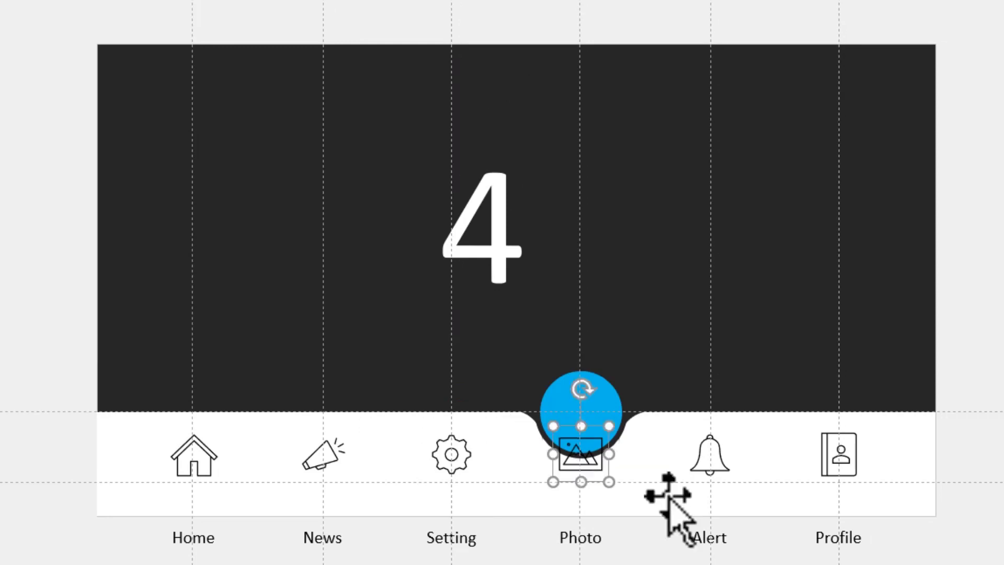
left_click(580, 537)
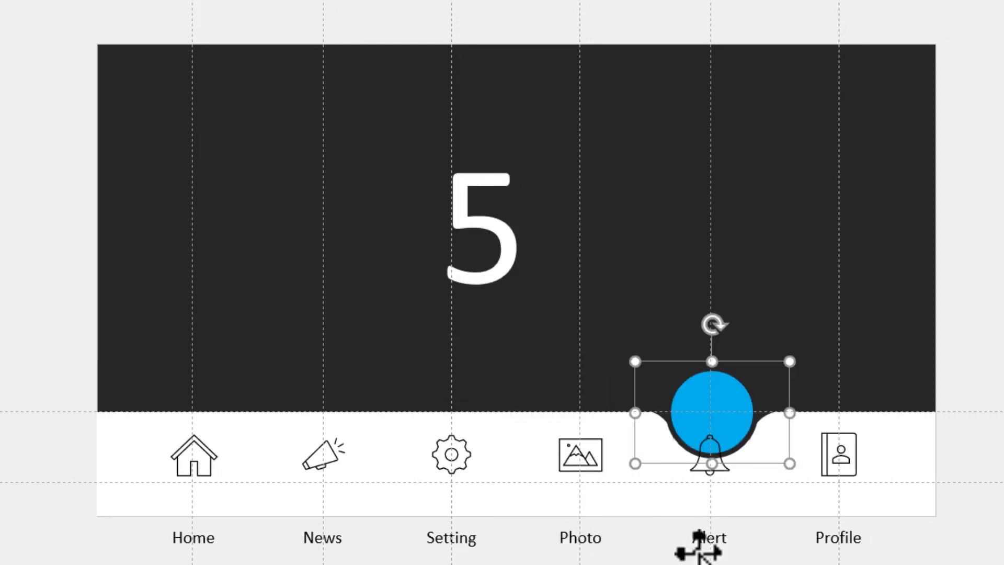
left_click(706, 537)
key("Up")
key("Up")
key("Up")
key("Up")
key("Up")
key("Up")
key("Up")
key("Up")
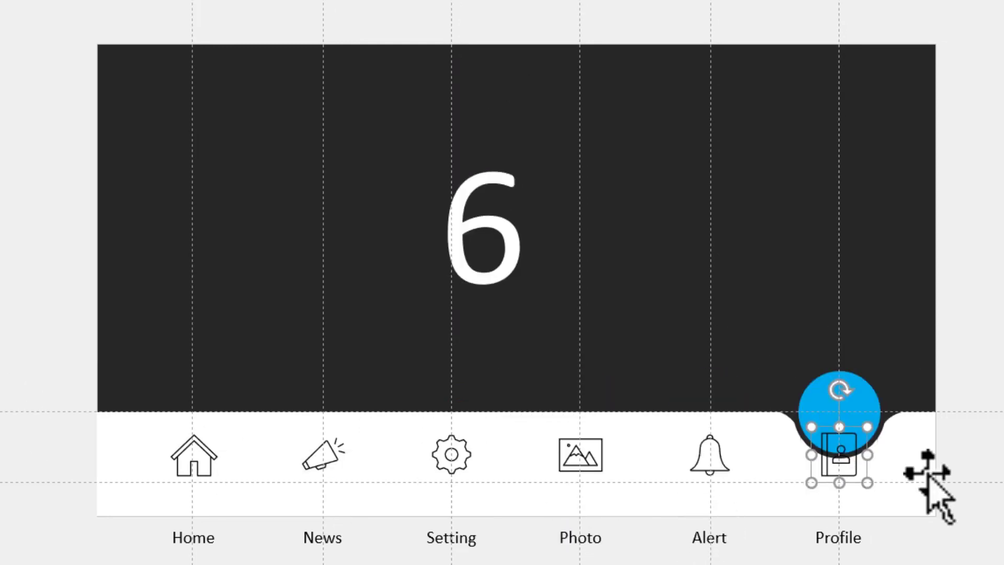
left_click(858, 542)
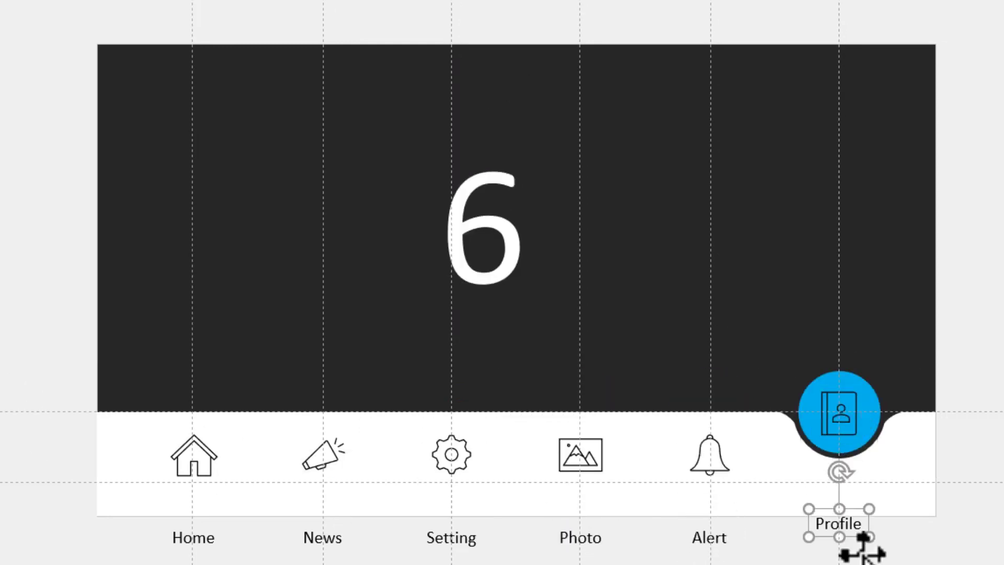
left_click_drag(858, 542, 858, 478)
left_click(975, 364)
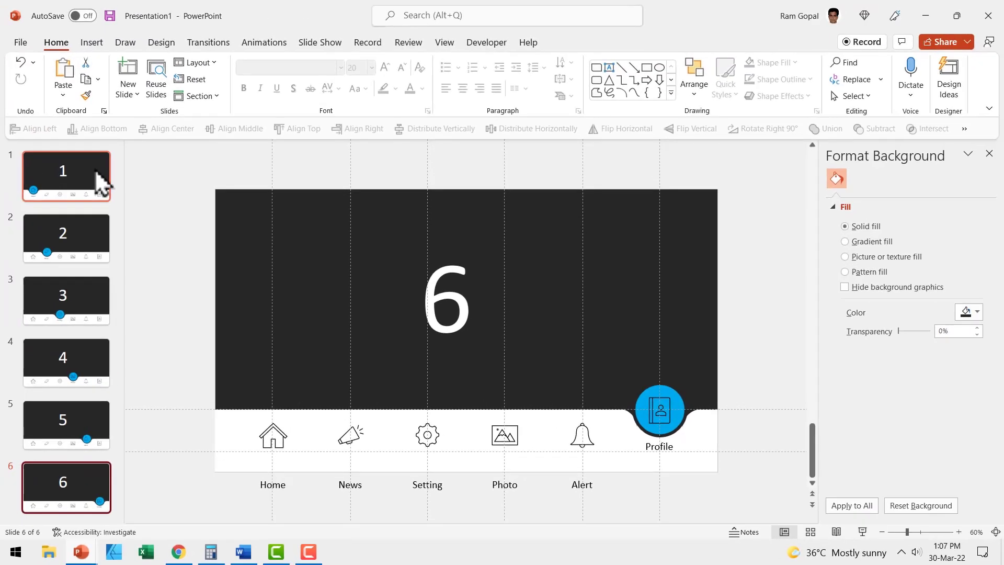
Select all six slides, apply Morph and reduce its duration to 01.00.
left_click(102, 179)
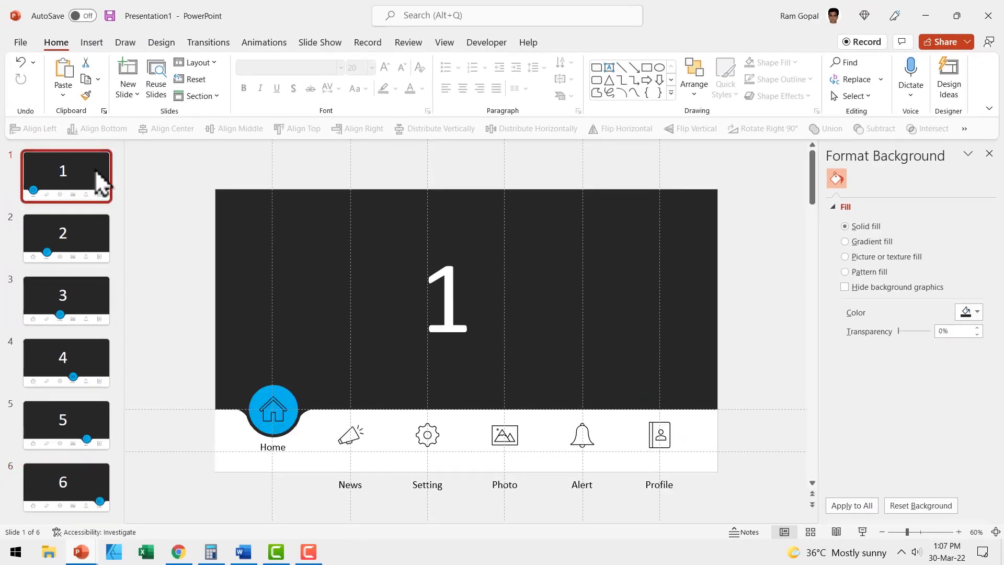
key("ctrl+a")
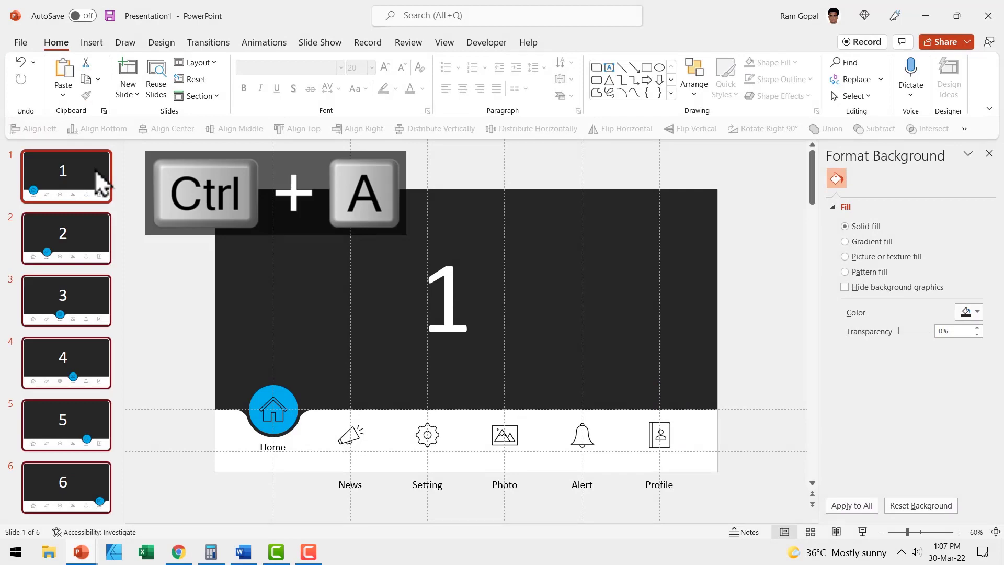
left_click(224, 43)
left_click(139, 84)
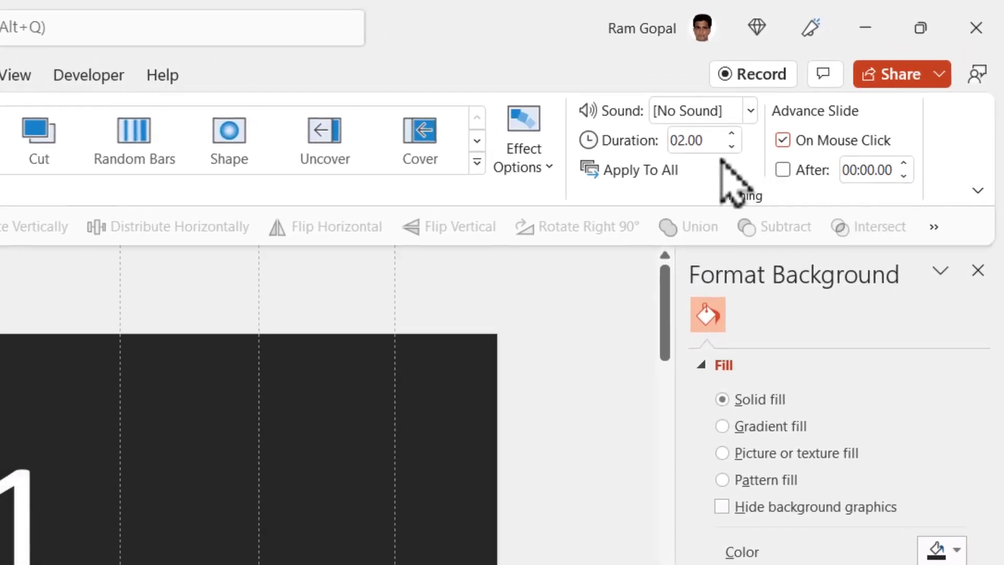
left_click(731, 146)
left_click(731, 147)
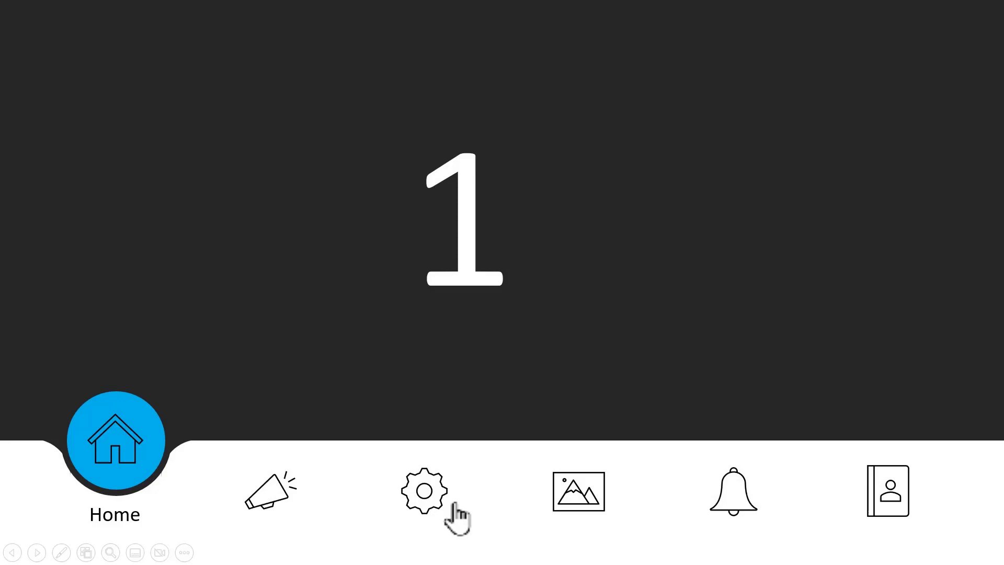
In the slide show, jump through the Setting, News, Photo, Profile and Alert slides, then go to the Welcome slide.
left_click(436, 494)
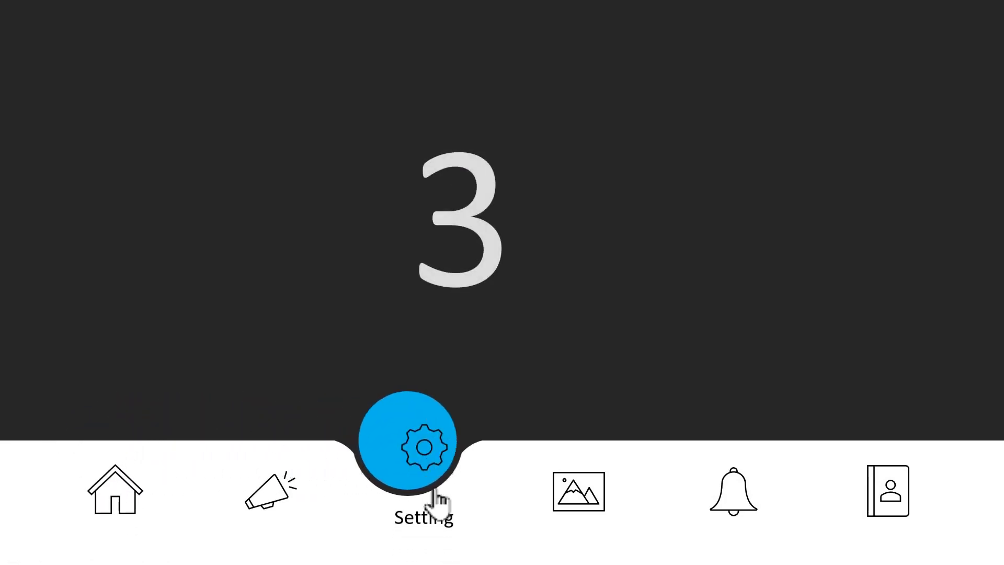
left_click(281, 497)
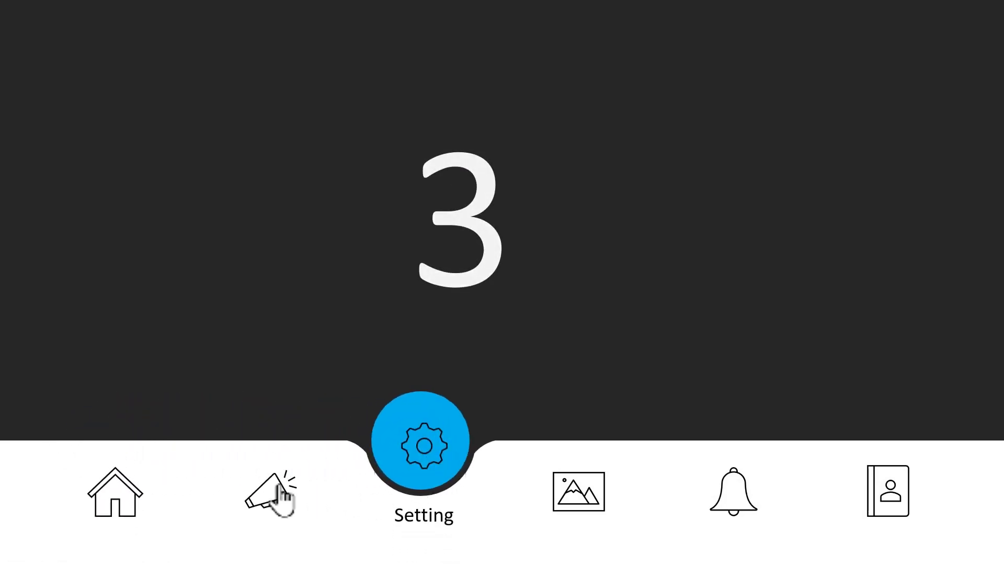
left_click(578, 493)
left_click(912, 498)
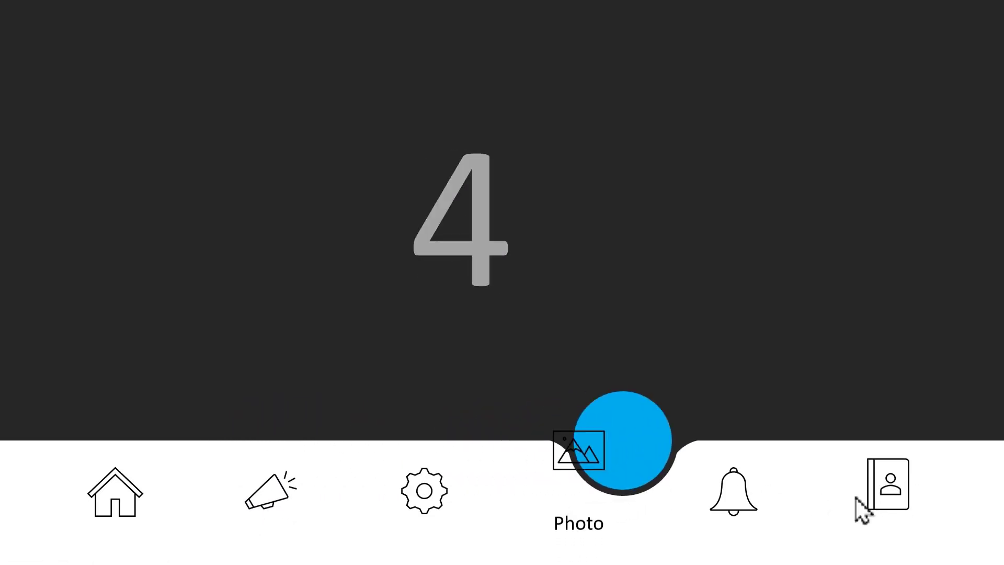
left_click(767, 480)
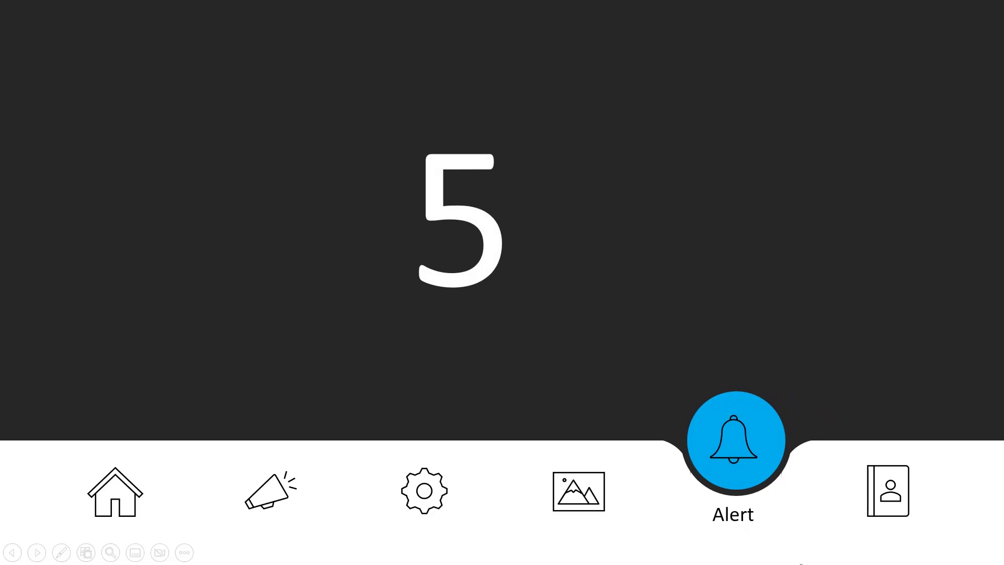
key("Home")
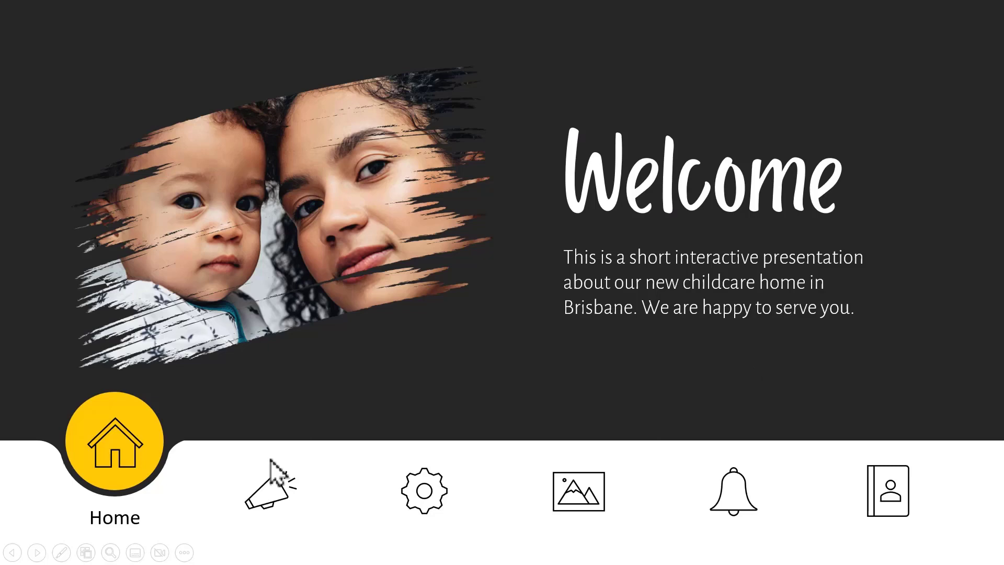
In the sample template show, use the navigation icons to visit the Setting, Alert, Profile and News slides.
left_click(442, 510)
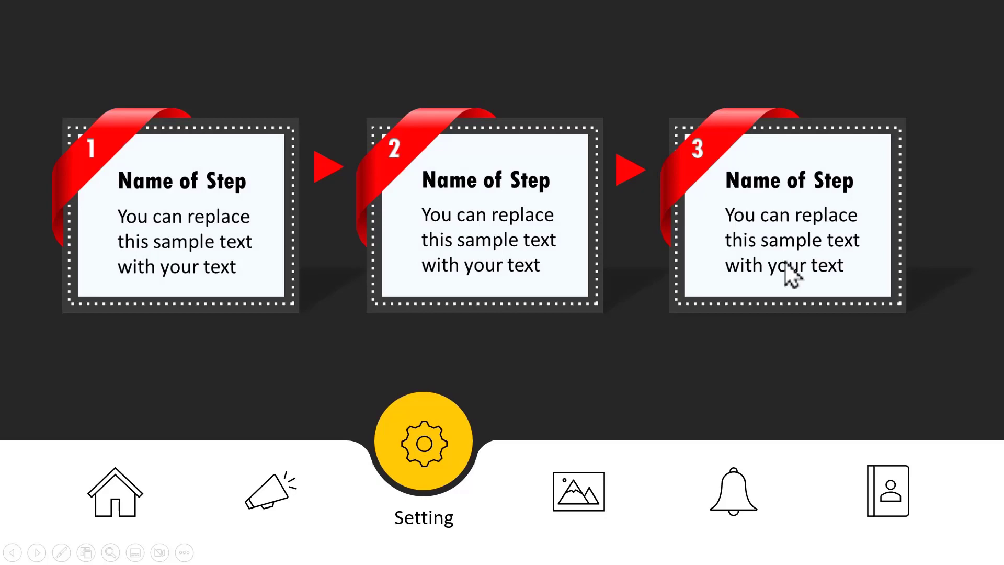
left_click(753, 499)
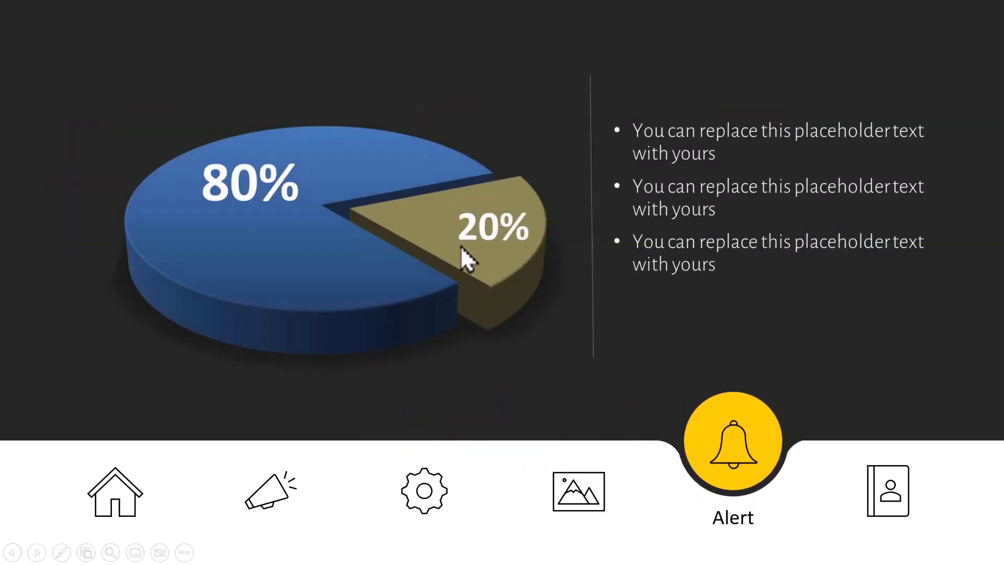
left_click(912, 500)
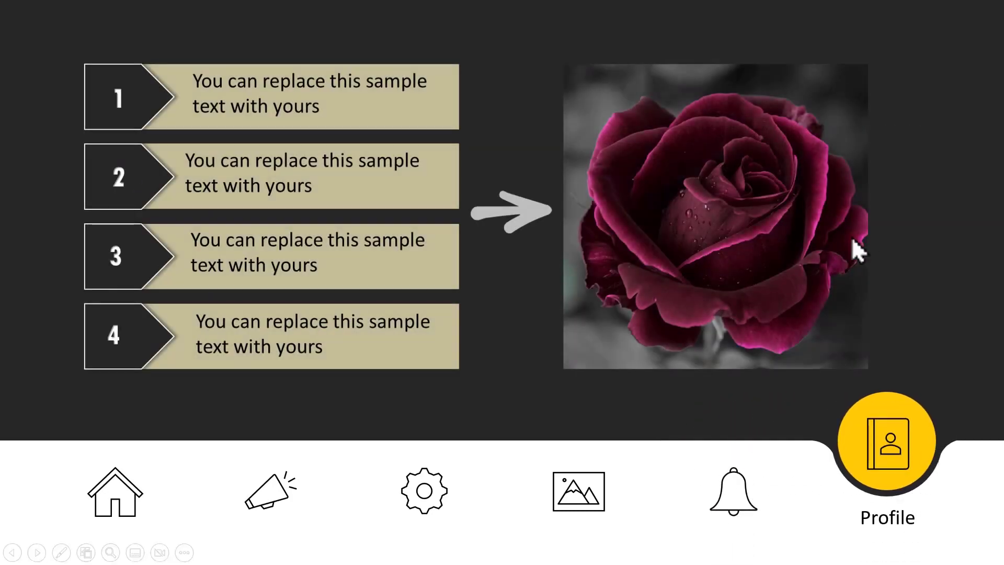
left_click(287, 498)
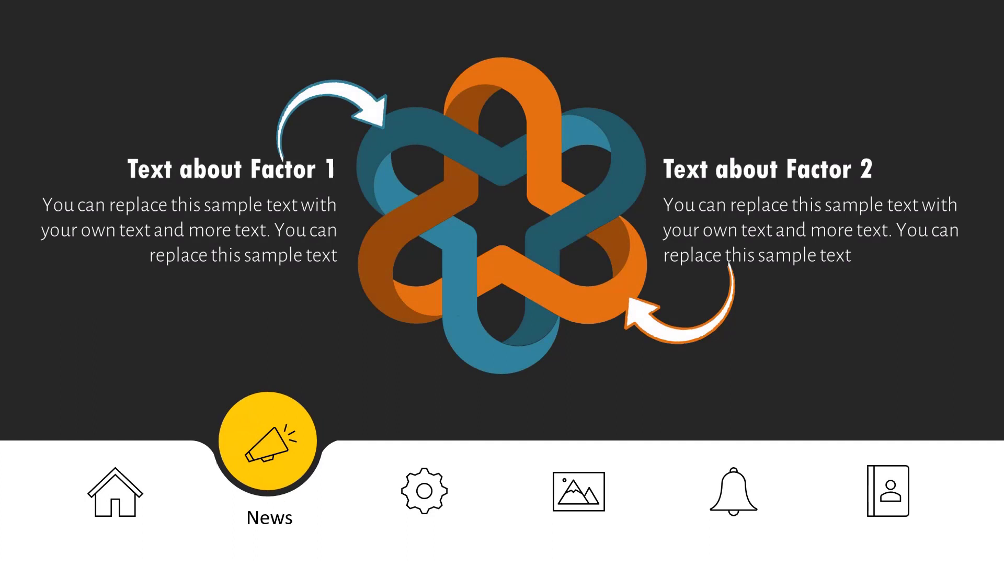